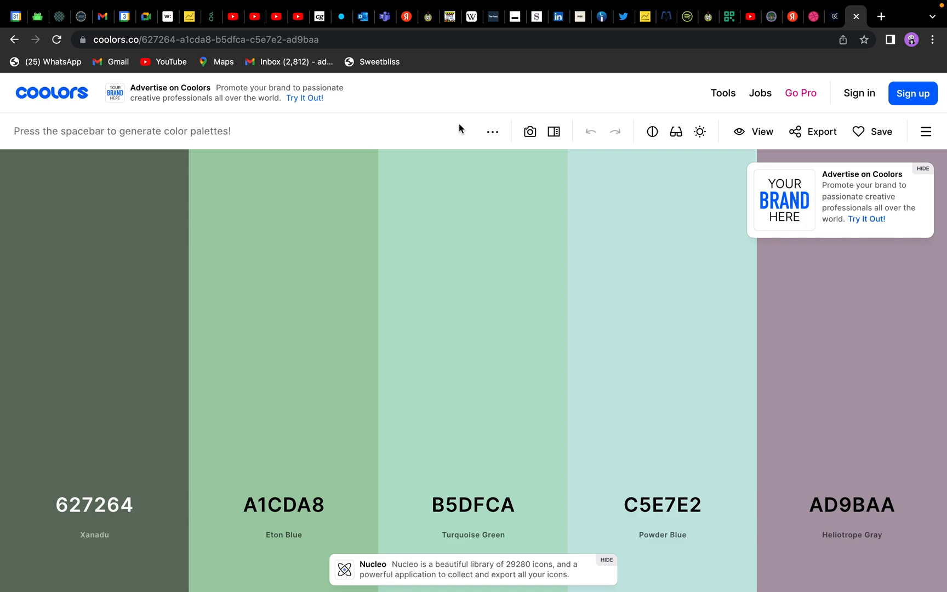
{"action": "mouse_move", "coordinate": [579, 3]}
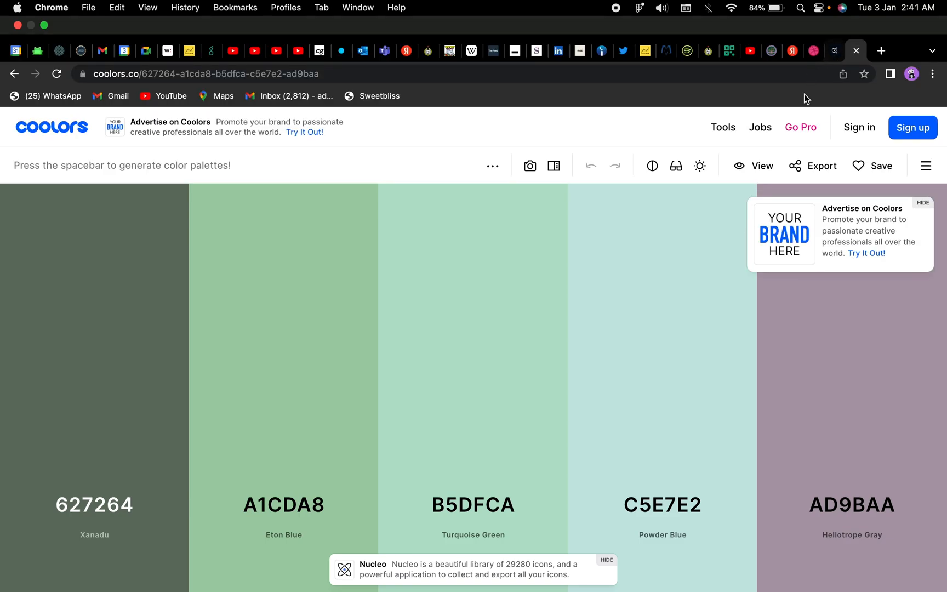
{"action": "left_click", "coordinate": [833, 57]}
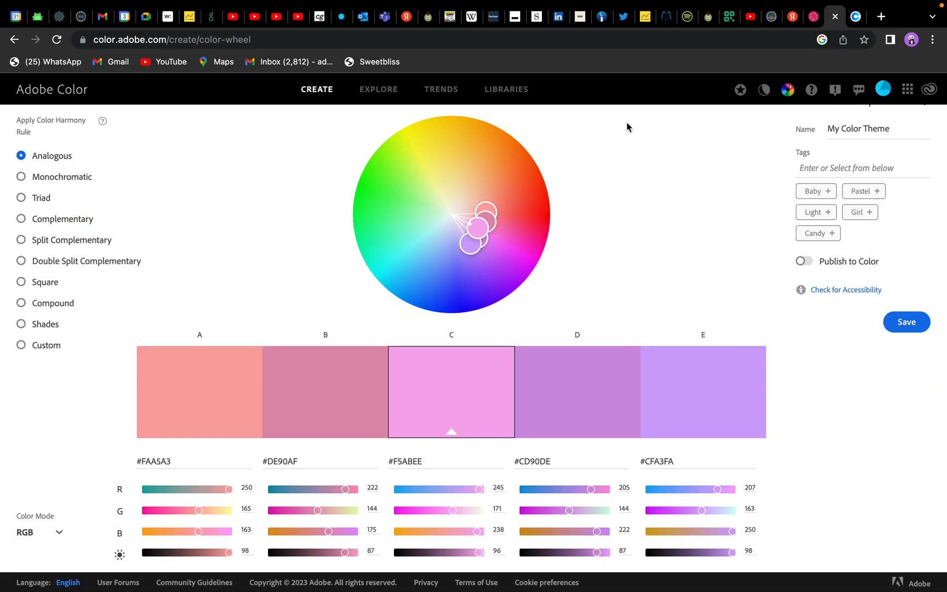
{"action": "key", "text": "ctrl+Tab"}
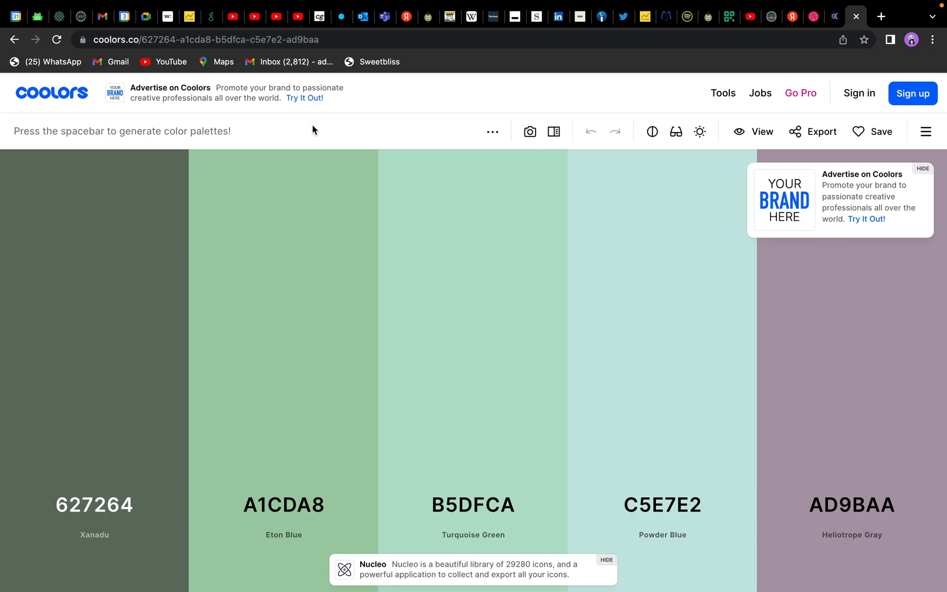
- Review the available palette generate methods and choose Auto
{"action": "left_click", "coordinate": [493, 131]}
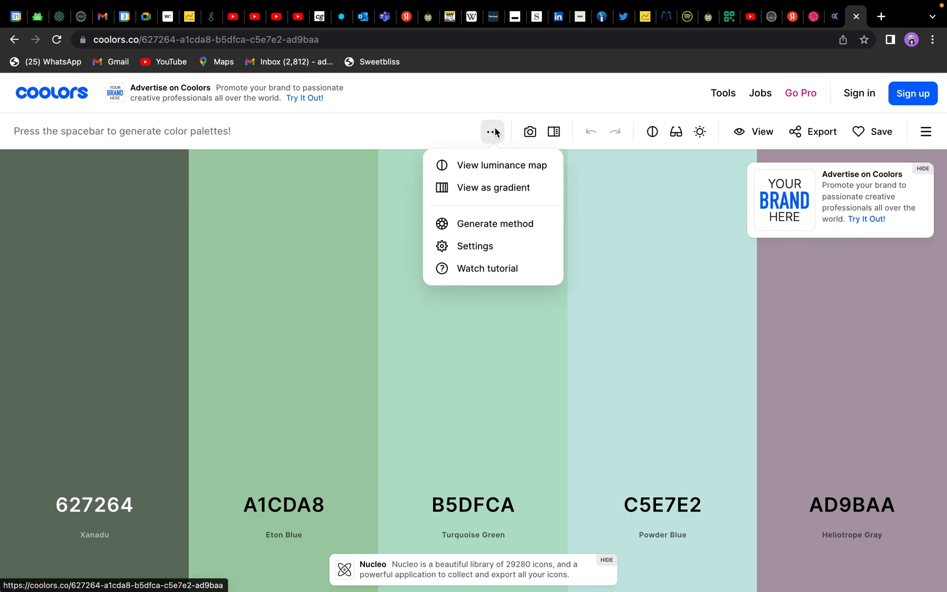
{"action": "left_click", "coordinate": [458, 223]}
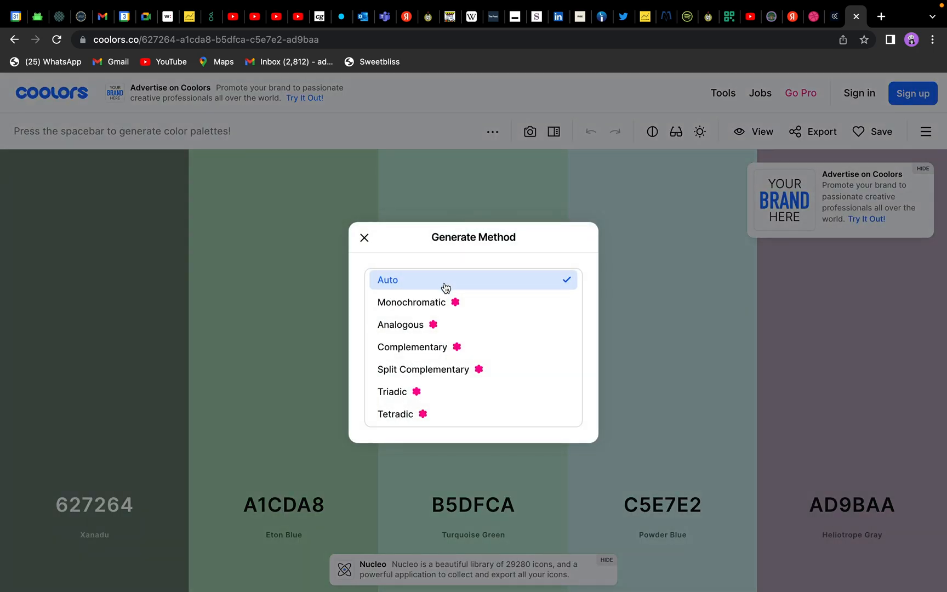
{"action": "scroll", "coordinate": [439, 309], "scroll_direction": "down", "scroll_amount": 2}
{"action": "scroll", "coordinate": [439, 309], "scroll_direction": "up", "scroll_amount": 2}
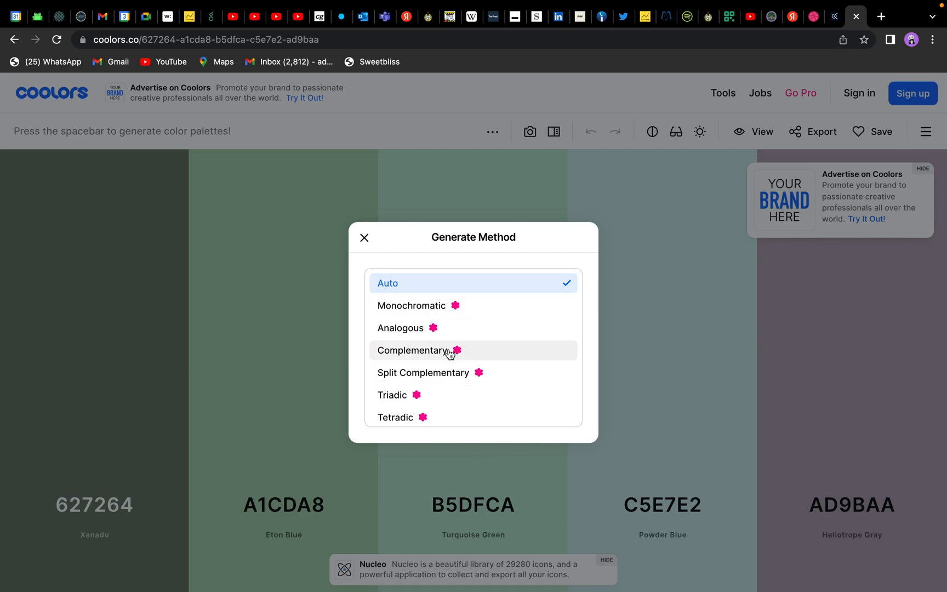
{"action": "scroll", "coordinate": [434, 391], "scroll_direction": "down", "scroll_amount": 1}
{"action": "scroll", "coordinate": [435, 391], "scroll_direction": "up", "scroll_amount": 1}
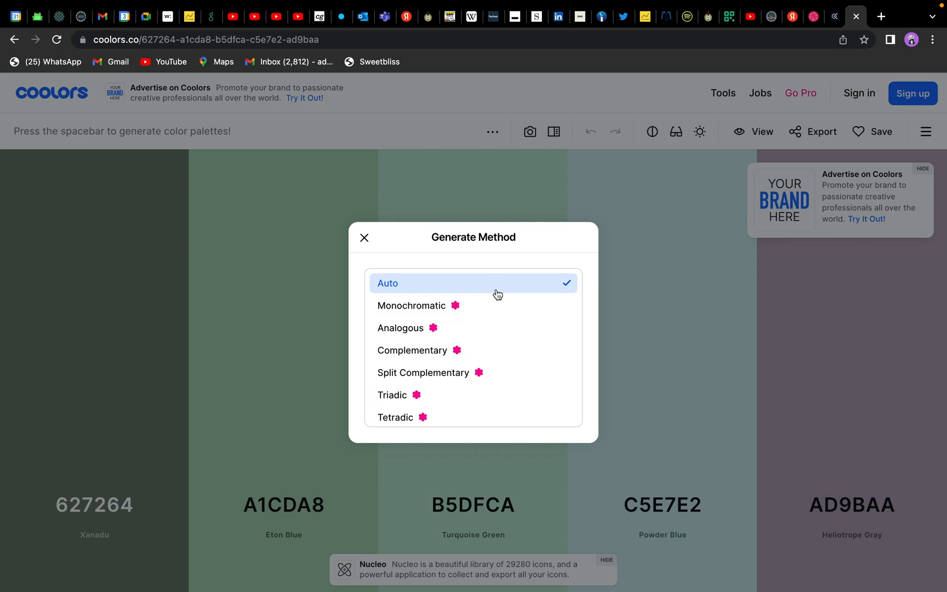
{"action": "left_click", "coordinate": [465, 281]}
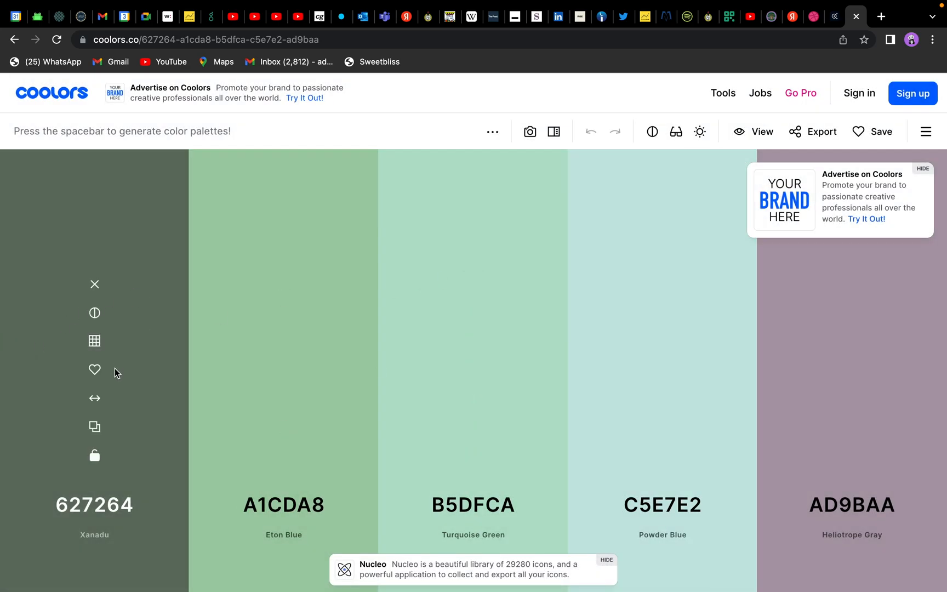
- Generate new palettes until the first colour is Burgundy 721121 and lock that colour
{"action": "key", "text": "space"}
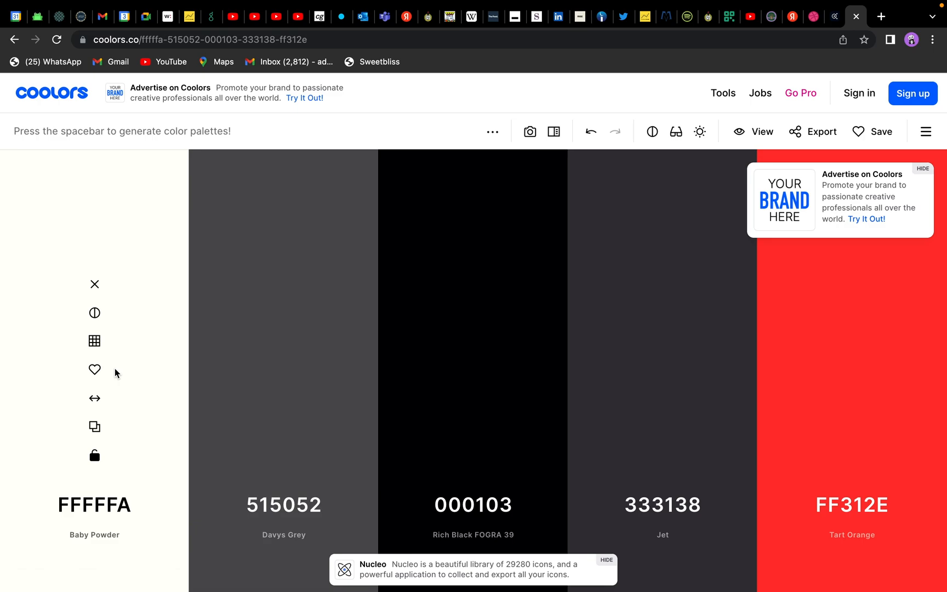
{"action": "key", "text": "space"}
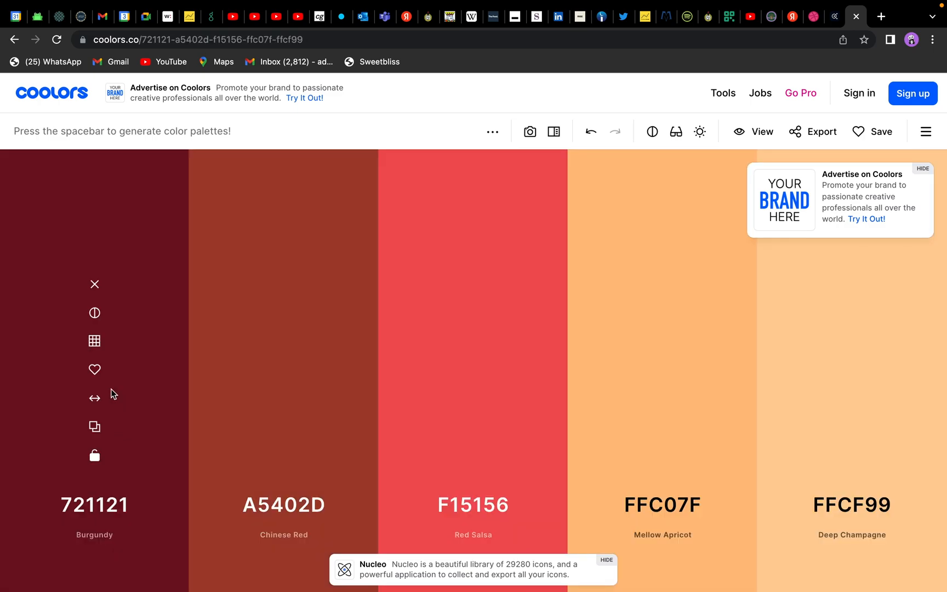
{"action": "left_click", "coordinate": [96, 460]}
- Regenerate the unlocked colours until the second is Candy Pink DF7373, and lock it
{"action": "key", "text": "space"}
{"action": "key", "text": "space"}
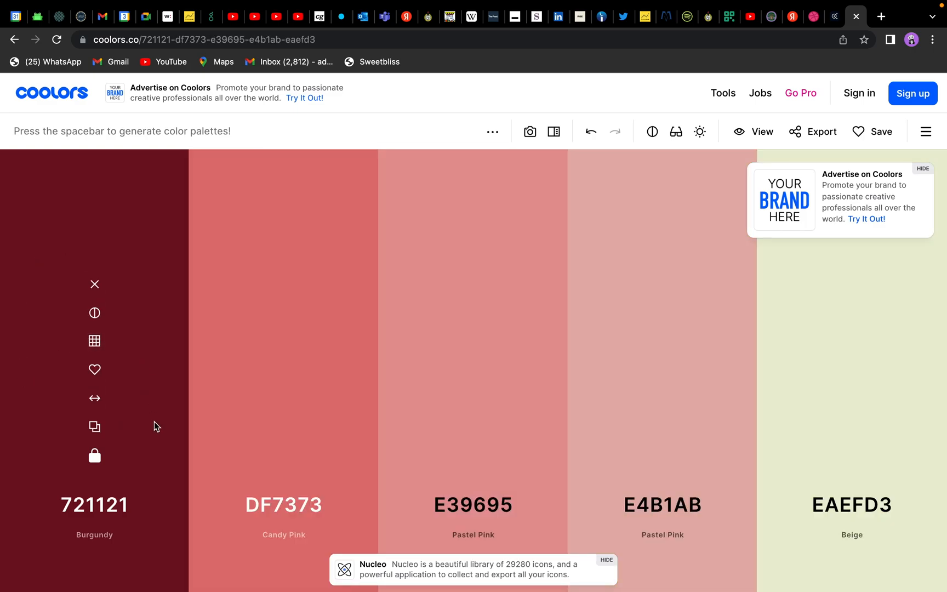
{"action": "mouse_move", "coordinate": [258, 429]}
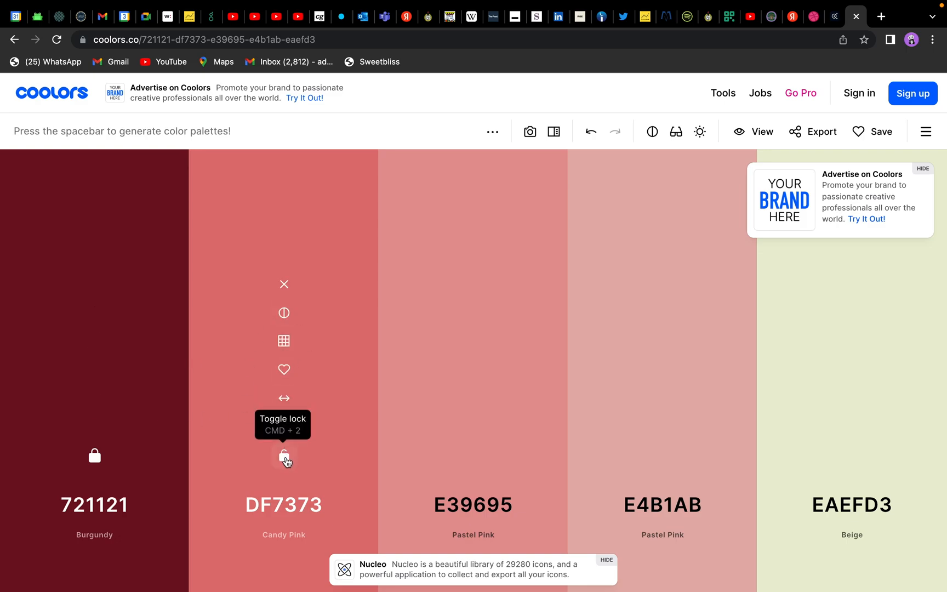
{"action": "left_click", "coordinate": [283, 457]}
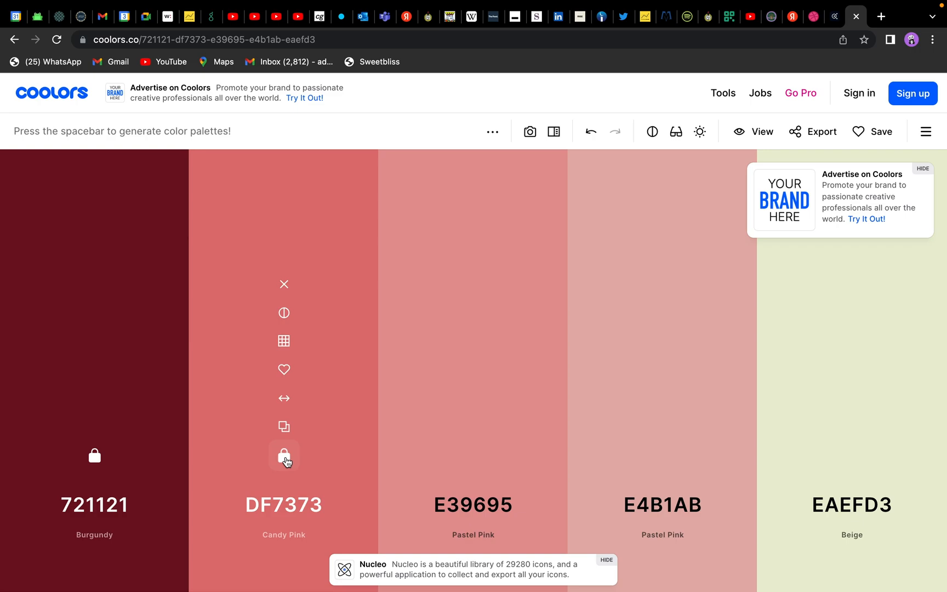
- Regenerate the remaining colours until the third is 7D8CA3 and the fourth is 79A9D1, and lock both
{"action": "key", "text": "space"}
{"action": "key", "text": "space"}
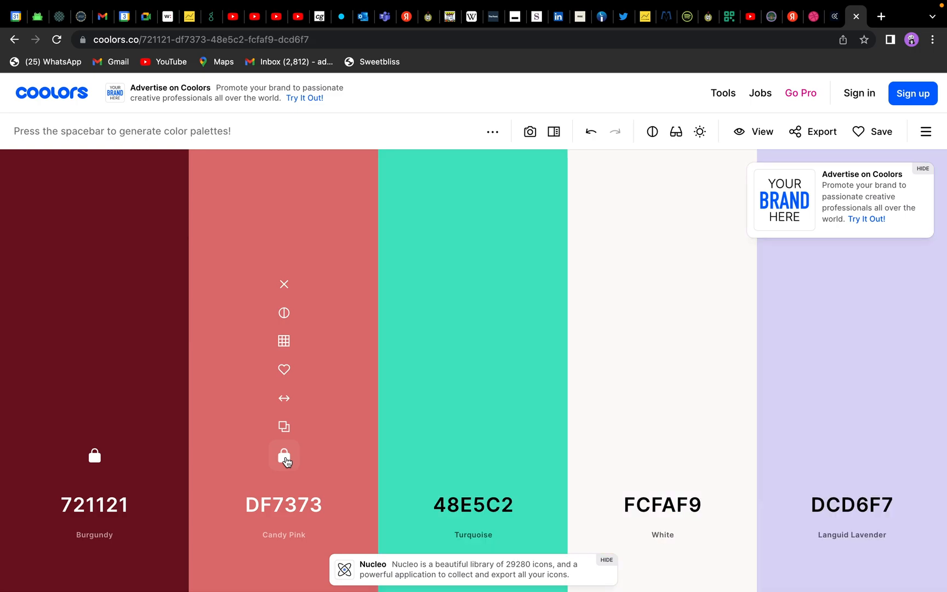
{"action": "key", "text": "space"}
{"action": "left_click", "coordinate": [473, 455]}
{"action": "left_click", "coordinate": [668, 452]}
- Regenerate the last unlocked colour until it is Tea Green C2F9BB, and lock it
{"action": "key", "text": "space"}
{"action": "key", "text": "space"}
{"action": "key", "text": "space"}
{"action": "key", "text": "space"}
{"action": "left_click", "coordinate": [852, 455]}
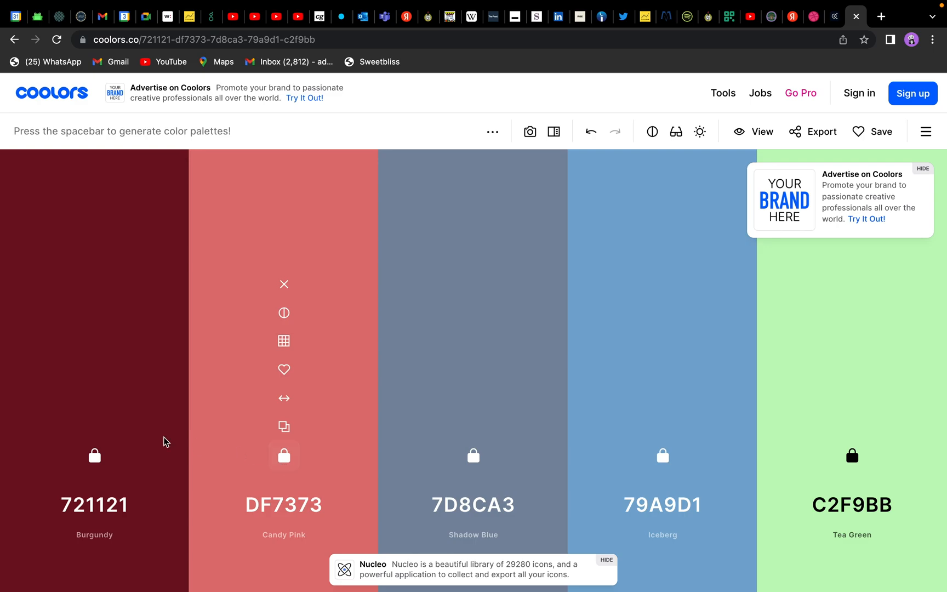
- Change the palette's first colour to its lighter shade EF95A4
{"action": "left_click", "coordinate": [100, 341]}
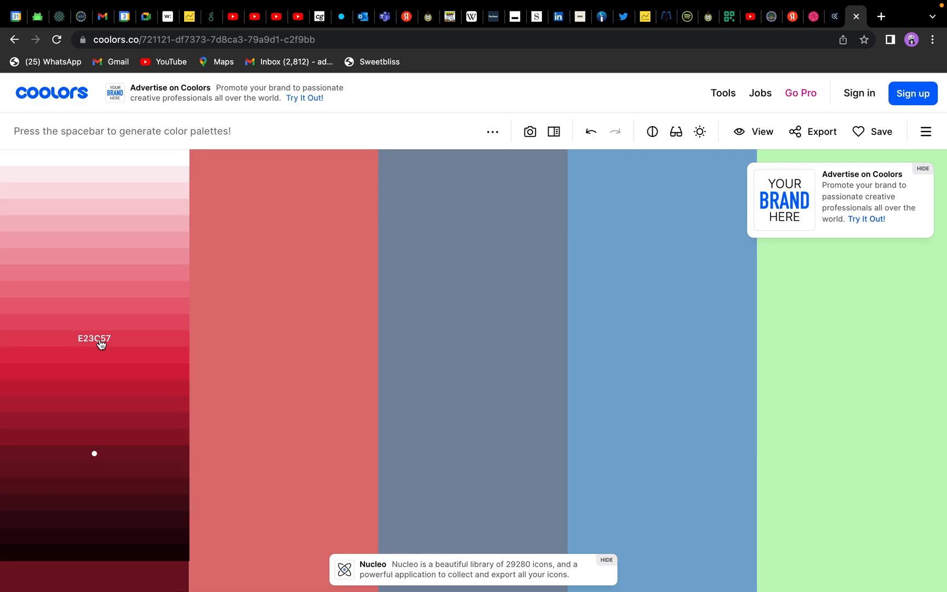
{"action": "key", "text": "super+z"}
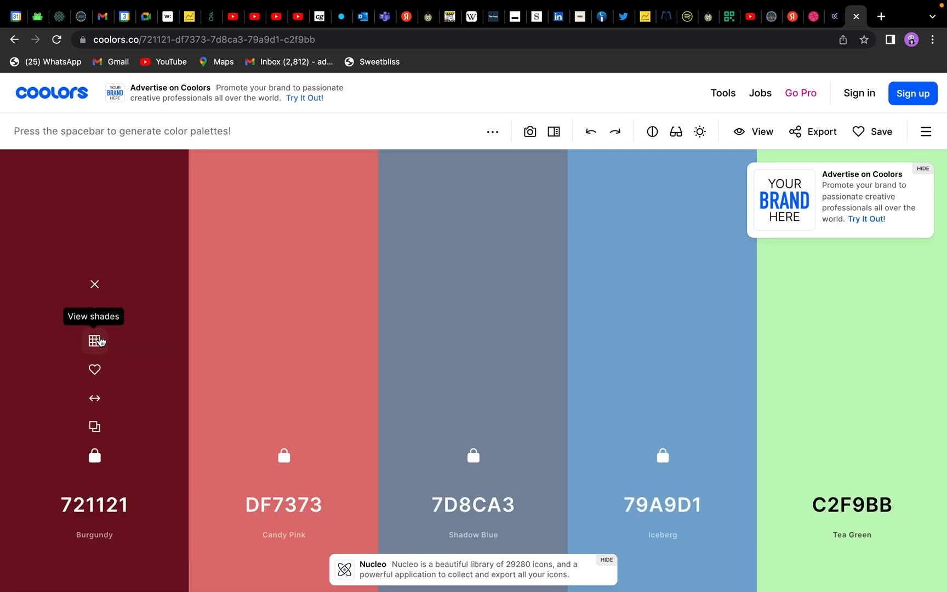
{"action": "left_click", "coordinate": [99, 342]}
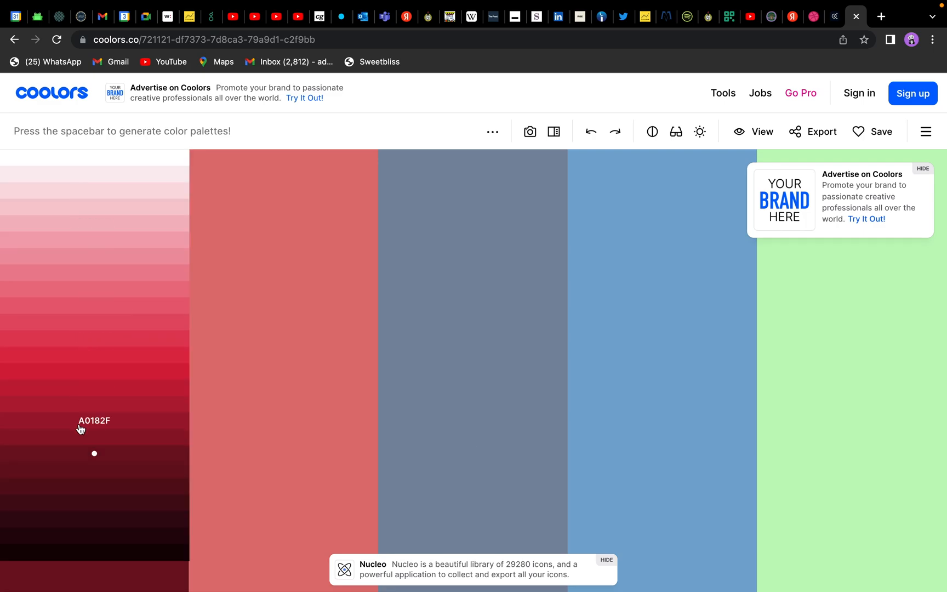
{"action": "left_click", "coordinate": [104, 263]}
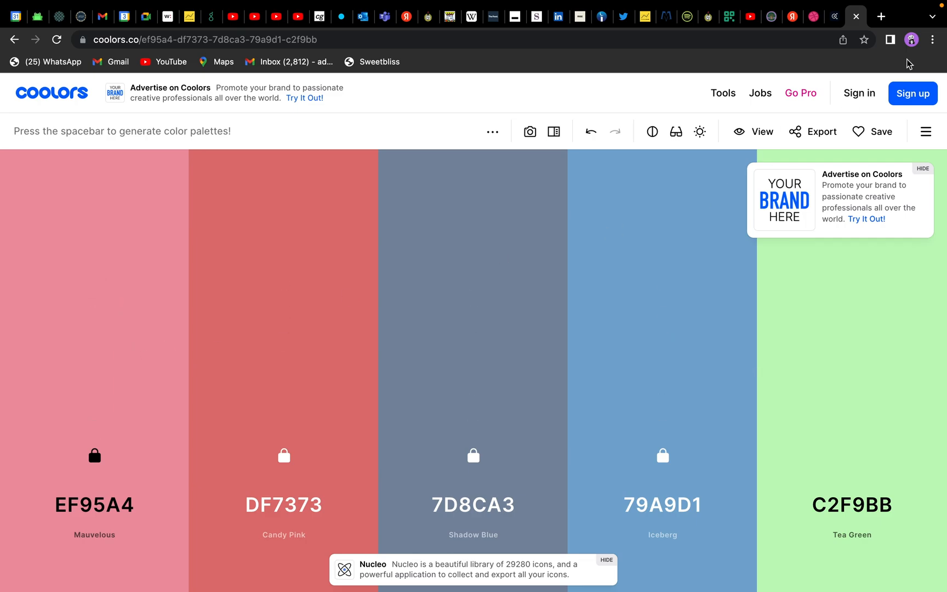
- Switch to the Adobe Color wheel and apply the Monochromatic harmony rule with swatch A as the base colour
{"action": "left_click", "coordinate": [839, 19]}
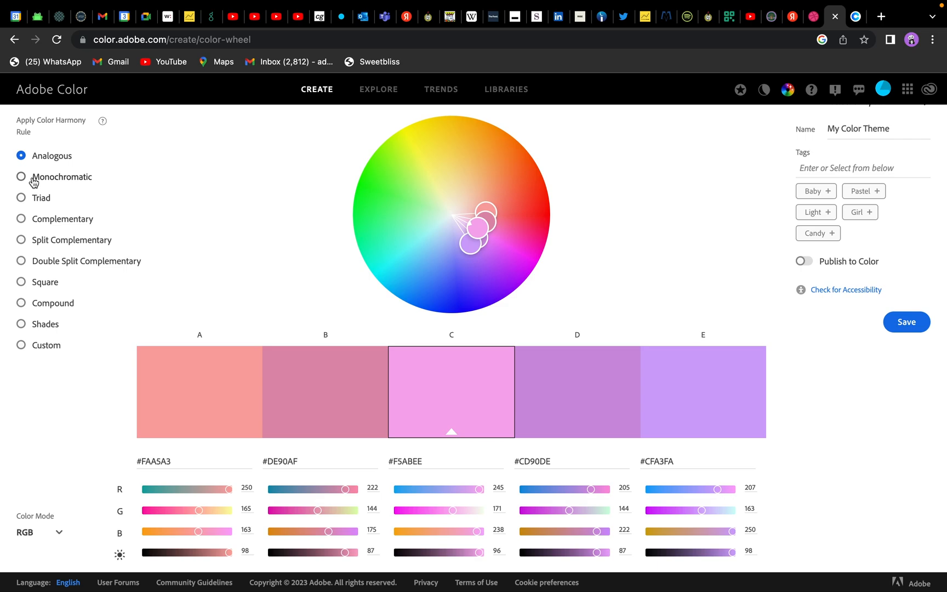
{"action": "left_click", "coordinate": [34, 180]}
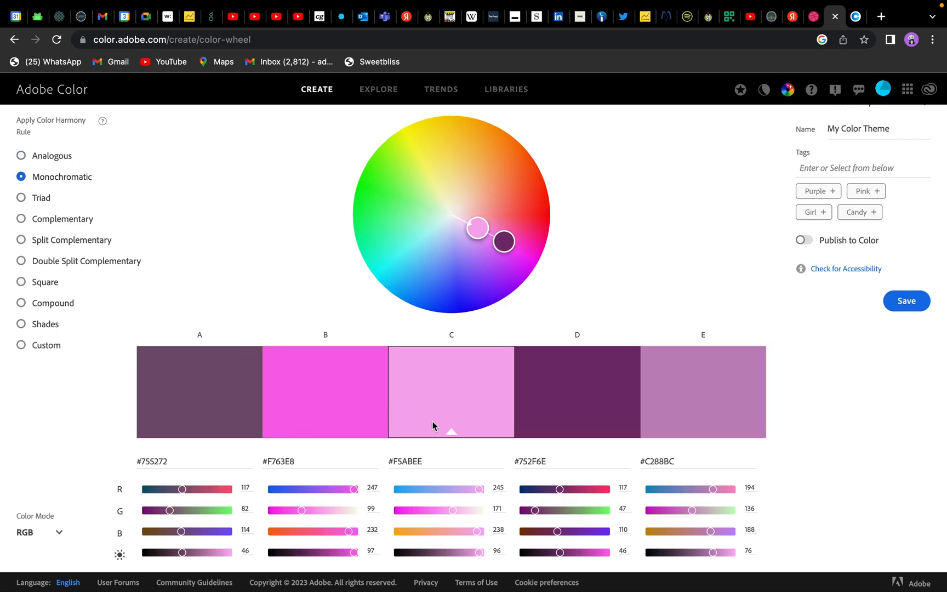
{"action": "left_click", "coordinate": [200, 432]}
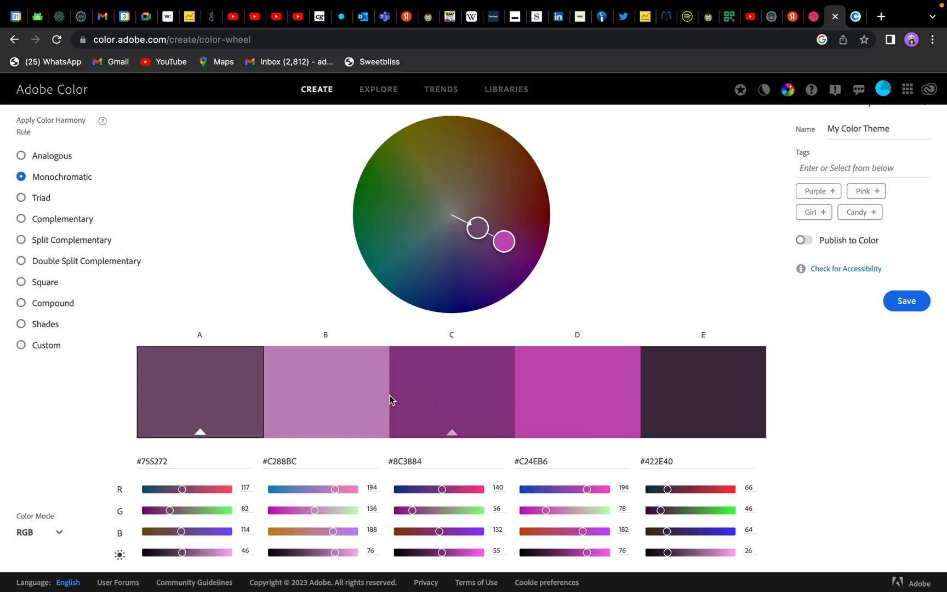
- Adjust base colour A on the wheel and its colour sliders to the bright orange #E8762A
{"action": "mouse_move", "coordinate": [476, 227]}
{"action": "left_mouse_down"}
{"action": "mouse_move", "coordinate": [454, 239]}
{"action": "mouse_move", "coordinate": [414, 226]}
{"action": "mouse_move", "coordinate": [420, 189]}
{"action": "mouse_move", "coordinate": [501, 177]}
{"action": "mouse_move", "coordinate": [510, 236]}
{"action": "mouse_move", "coordinate": [411, 240]}
{"action": "mouse_move", "coordinate": [387, 205]}
{"action": "mouse_move", "coordinate": [402, 250]}
{"action": "mouse_move", "coordinate": [370, 225]}
{"action": "mouse_move", "coordinate": [418, 153]}
{"action": "mouse_move", "coordinate": [446, 140]}
{"action": "mouse_move", "coordinate": [428, 147]}
{"action": "left_mouse_up"}
{"action": "scroll", "coordinate": [219, 365], "scroll_direction": "down", "scroll_amount": 1}
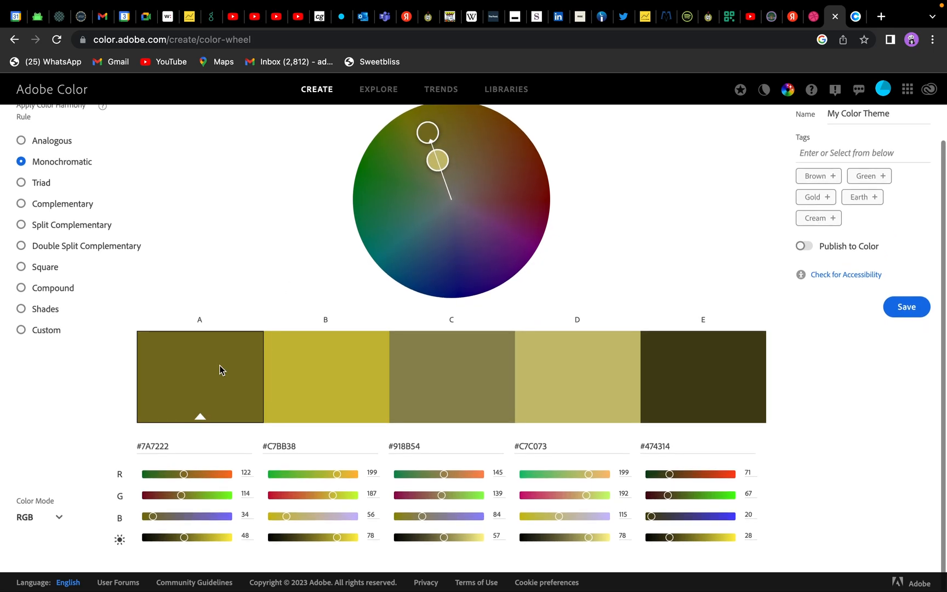
{"action": "left_click_drag", "start_coordinate": [183, 478], "coordinate": [175, 498]}
{"action": "left_click_drag", "start_coordinate": [204, 543], "coordinate": [229, 545]}
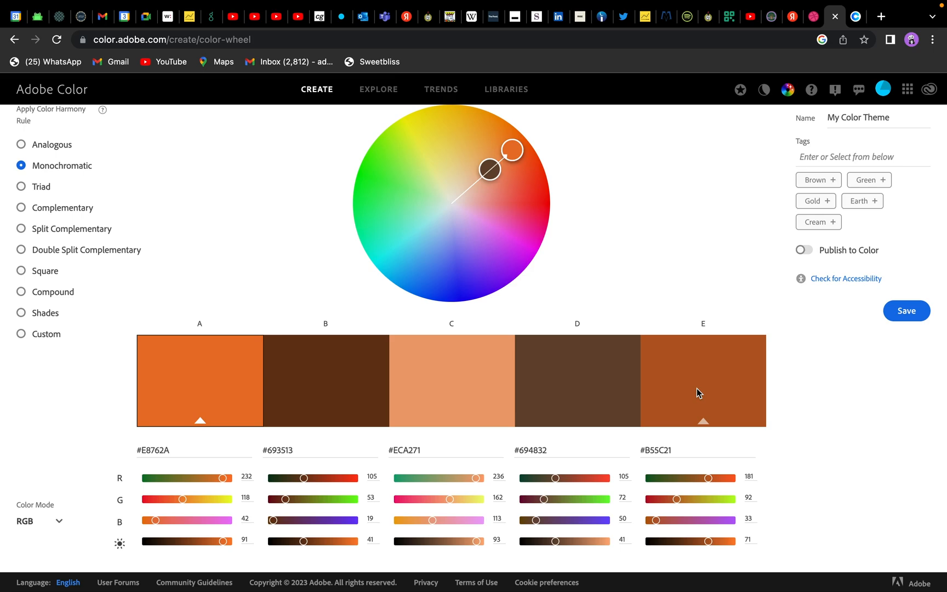
- Switch to the Figma prototype and examine the colour use across the whole QuickVerify landing page
{"action": "scroll", "coordinate": [579, 247], "scroll_direction": "up", "scroll_amount": 2}
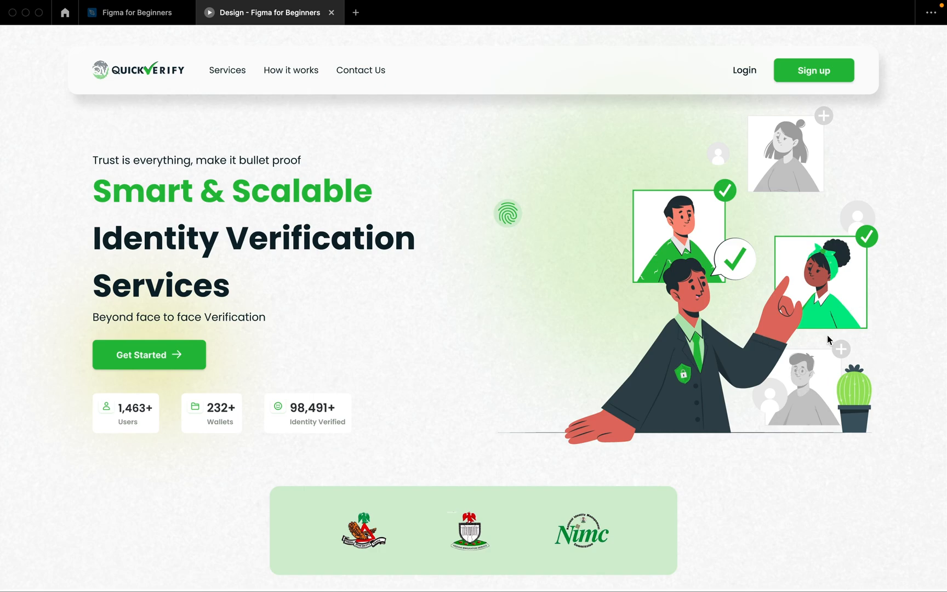
{"action": "scroll", "coordinate": [827, 335], "scroll_direction": "down", "scroll_amount": 8}
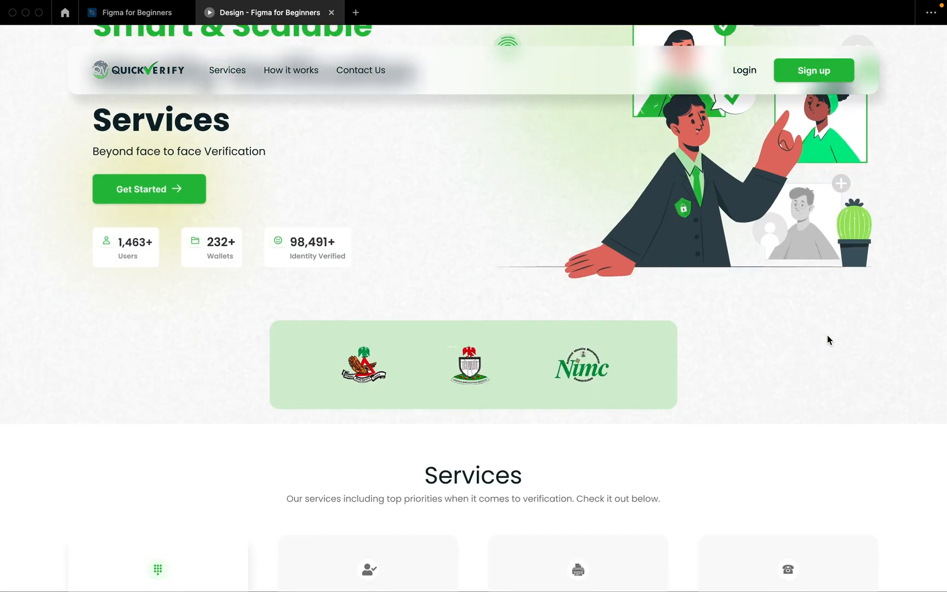
{"action": "scroll", "coordinate": [827, 335], "scroll_direction": "down", "scroll_amount": 11}
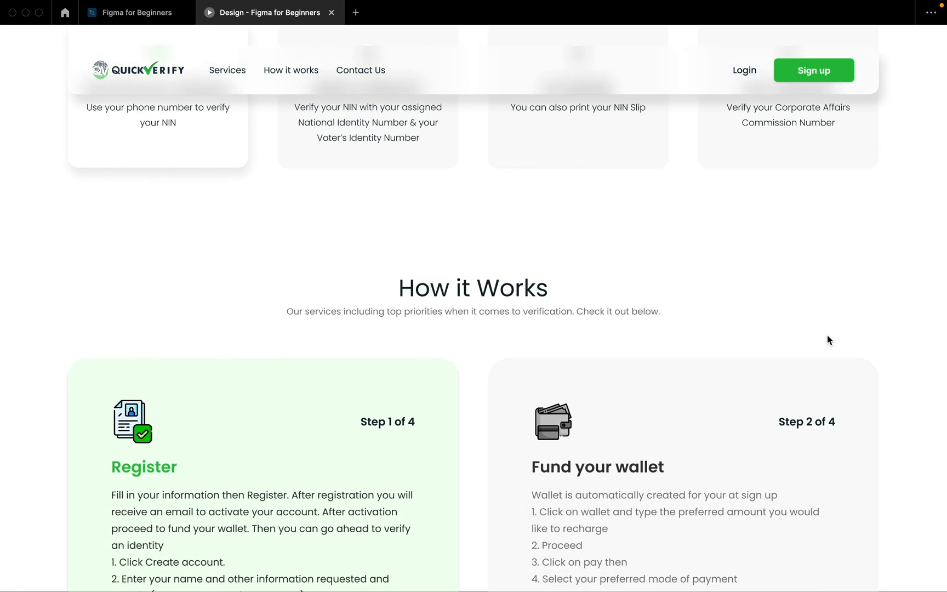
{"action": "scroll", "coordinate": [774, 404], "scroll_direction": "down", "scroll_amount": 10}
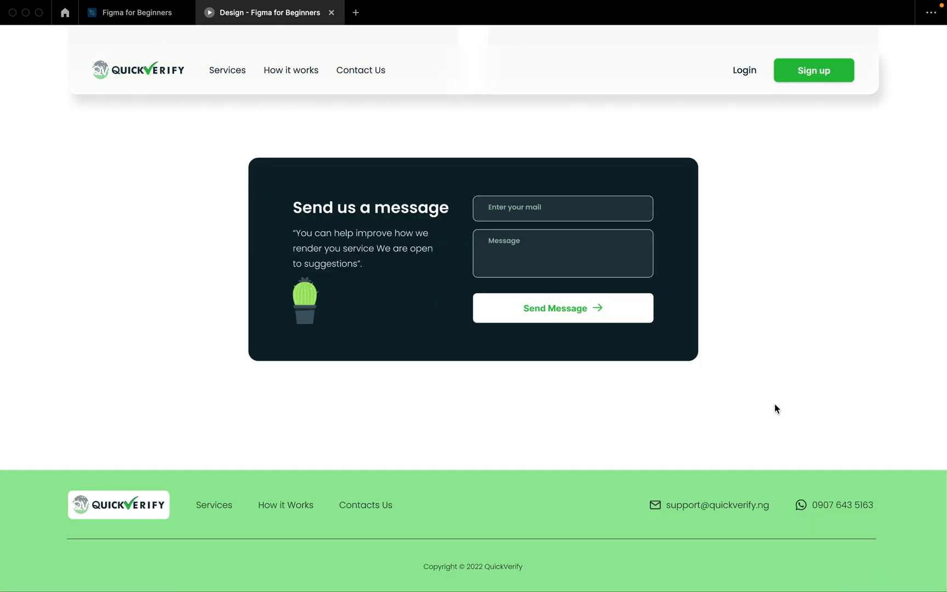
{"action": "scroll", "coordinate": [774, 405], "scroll_direction": "up", "scroll_amount": 8}
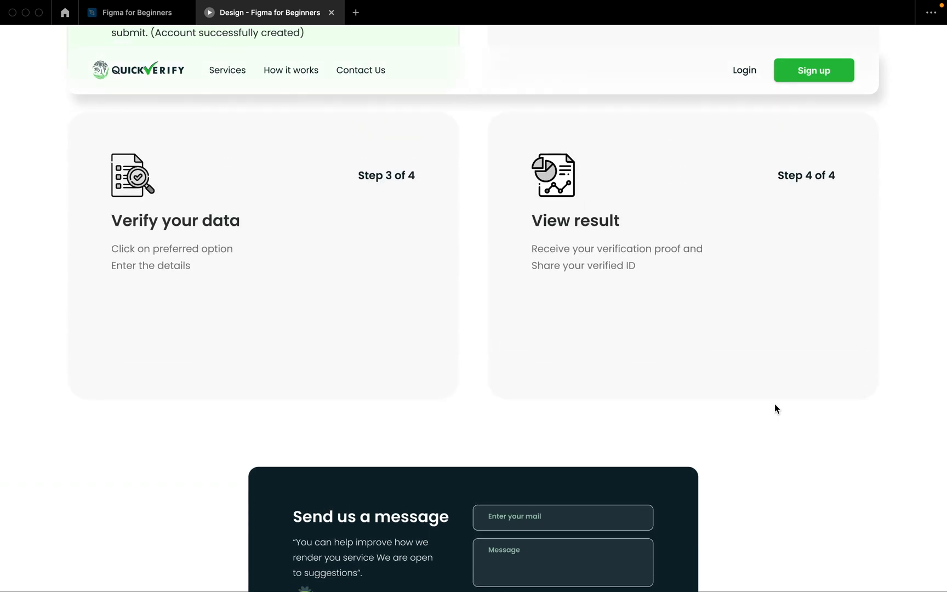
{"action": "scroll", "coordinate": [775, 405], "scroll_direction": "up", "scroll_amount": 12}
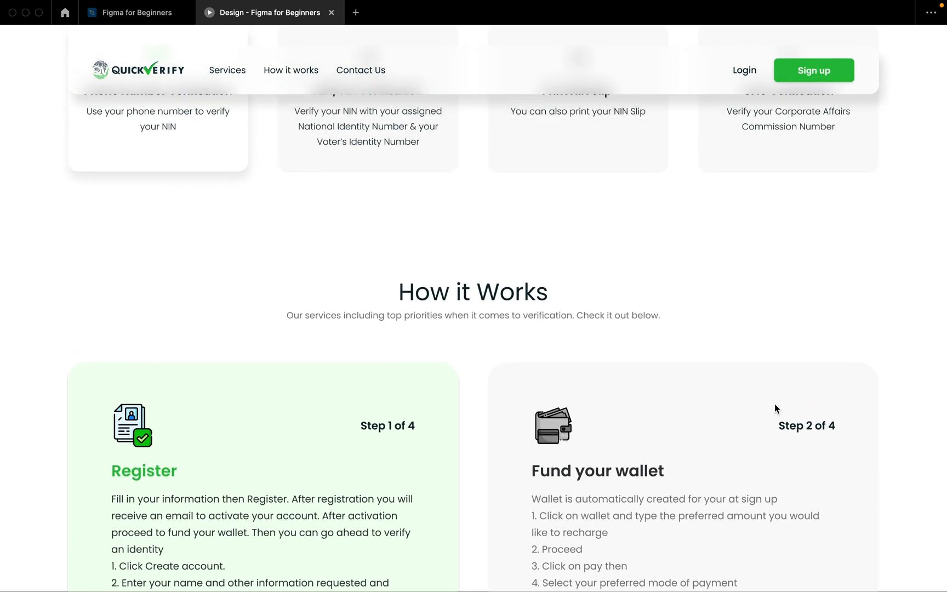
{"action": "scroll", "coordinate": [774, 403], "scroll_direction": "up", "scroll_amount": 8}
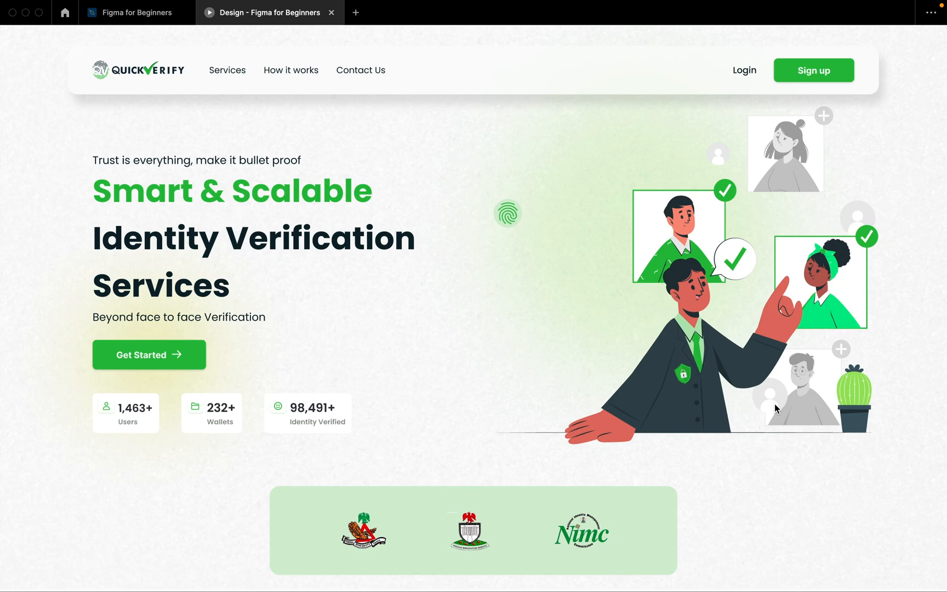
- Return to Adobe Color, try the Analogous harmony rule on the orange base colour, and apply the Complementary rule instead
{"action": "key", "text": "ctrl+Right"}
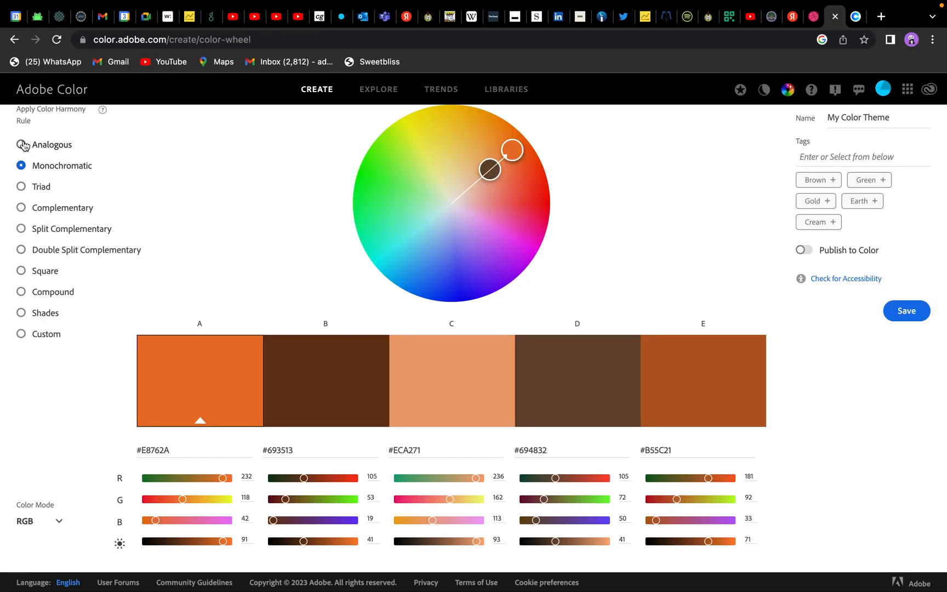
{"action": "left_click", "coordinate": [22, 145]}
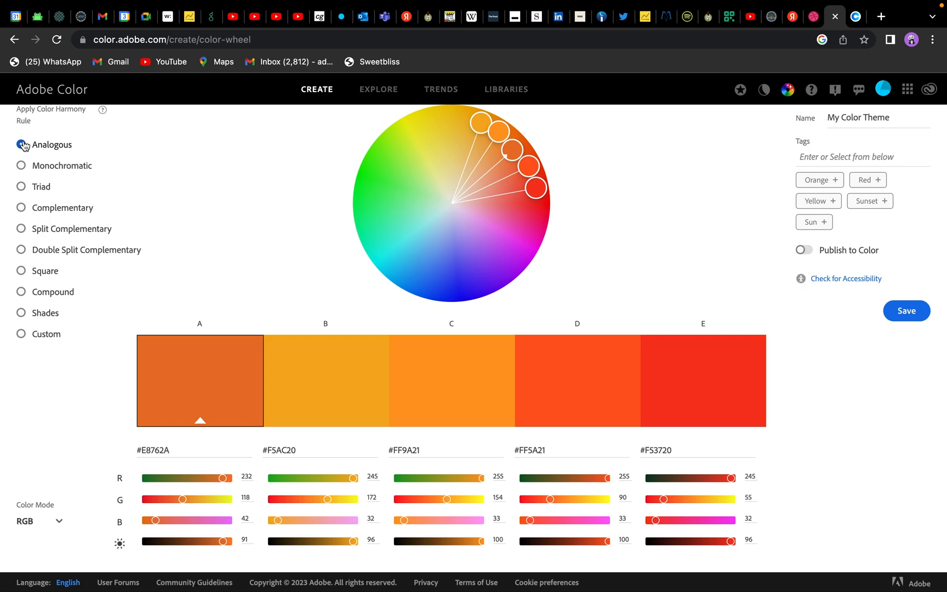
{"action": "scroll", "coordinate": [330, 276], "scroll_direction": "up", "scroll_amount": 2}
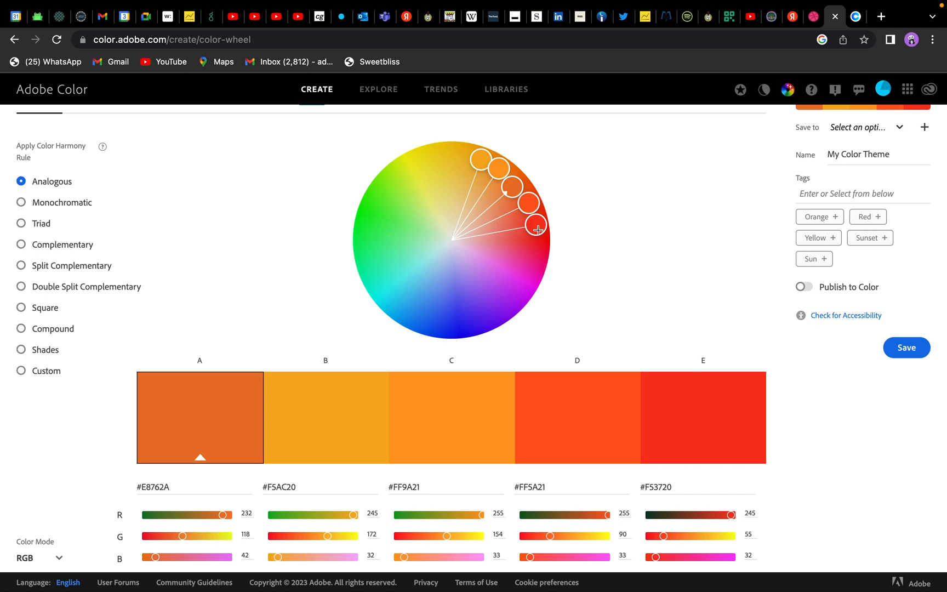
{"action": "left_click", "coordinate": [78, 246]}
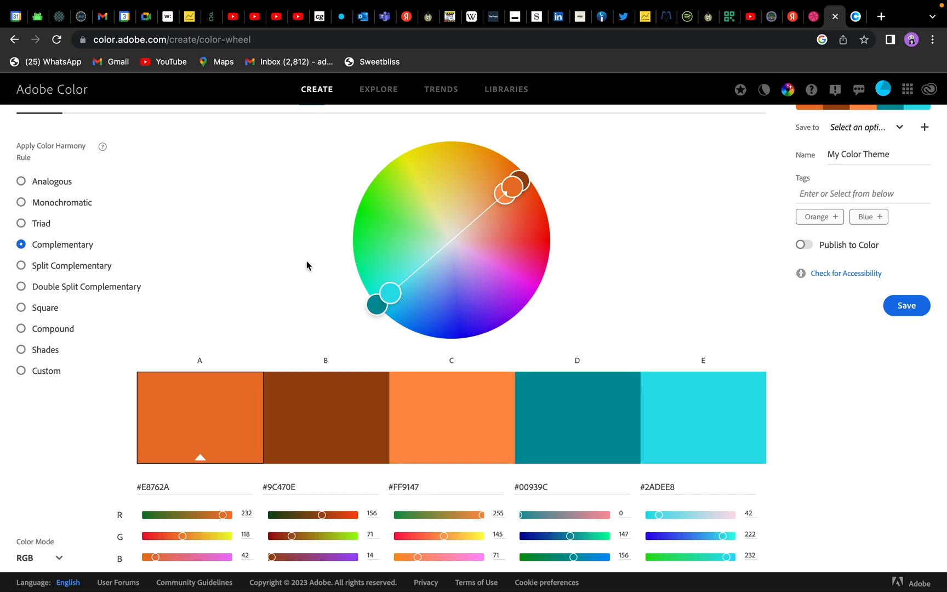
- Switch to the Figma for Beginners file and duplicate the Wireframe frame
{"action": "scroll", "coordinate": [307, 261], "scroll_direction": "up", "scroll_amount": 1}
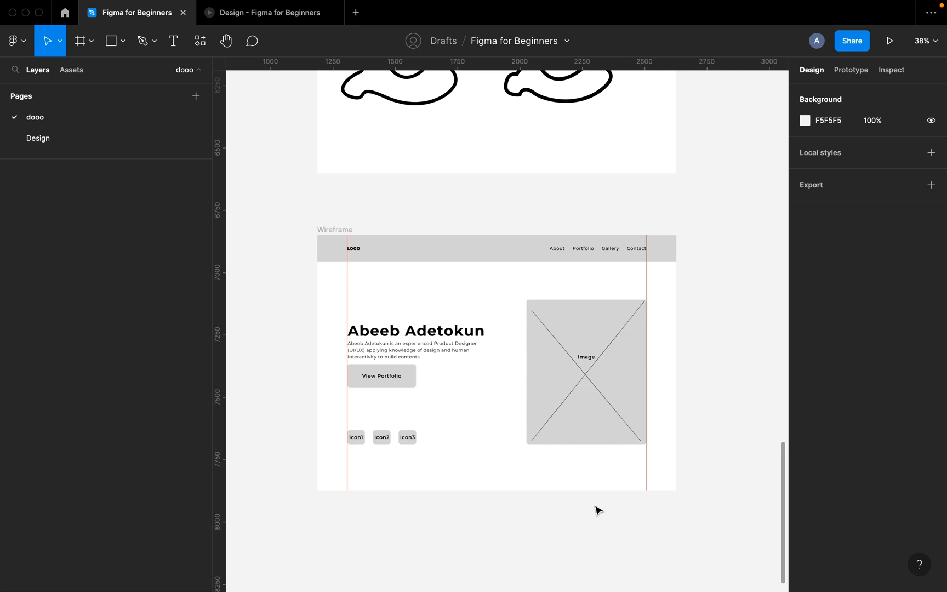
{"action": "left_click", "coordinate": [349, 231]}
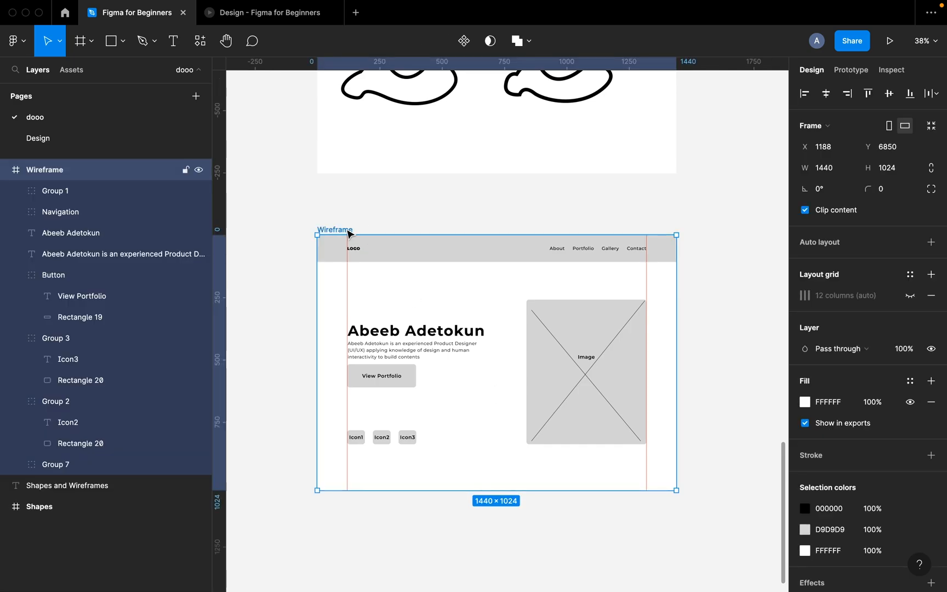
{"action": "key", "text": "super+d"}
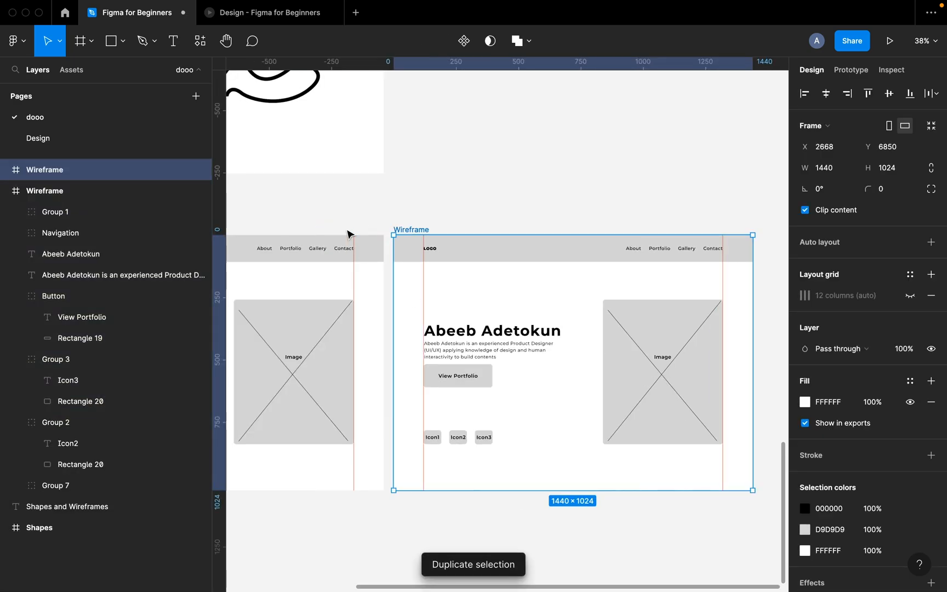
- Rename the duplicated Wireframe frame as Design
{"action": "scroll", "coordinate": [363, 283], "scroll_direction": "left", "scroll_amount": 5}
{"action": "scroll", "coordinate": [395, 298], "scroll_direction": "left", "scroll_amount": 4}
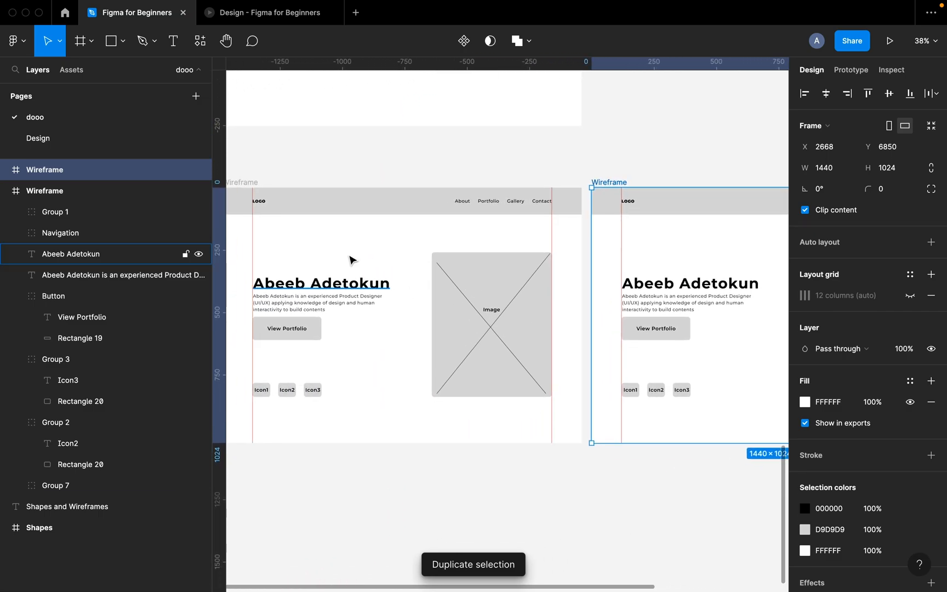
{"action": "scroll", "coordinate": [360, 306], "scroll_direction": "right", "scroll_amount": 5}
{"action": "scroll", "coordinate": [477, 384], "scroll_direction": "up", "scroll_amount": 2}
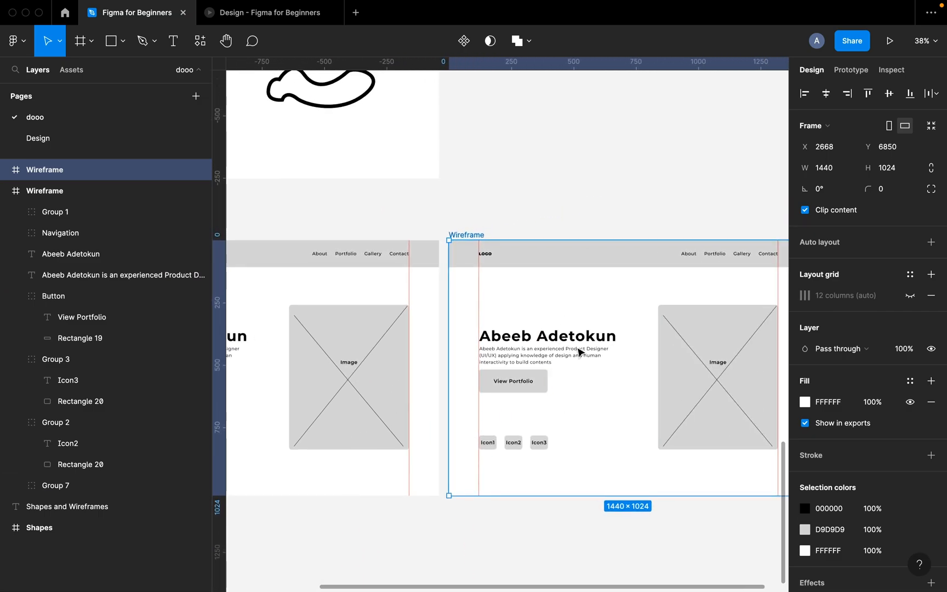
{"action": "scroll", "coordinate": [634, 300], "scroll_direction": "right", "scroll_amount": 2}
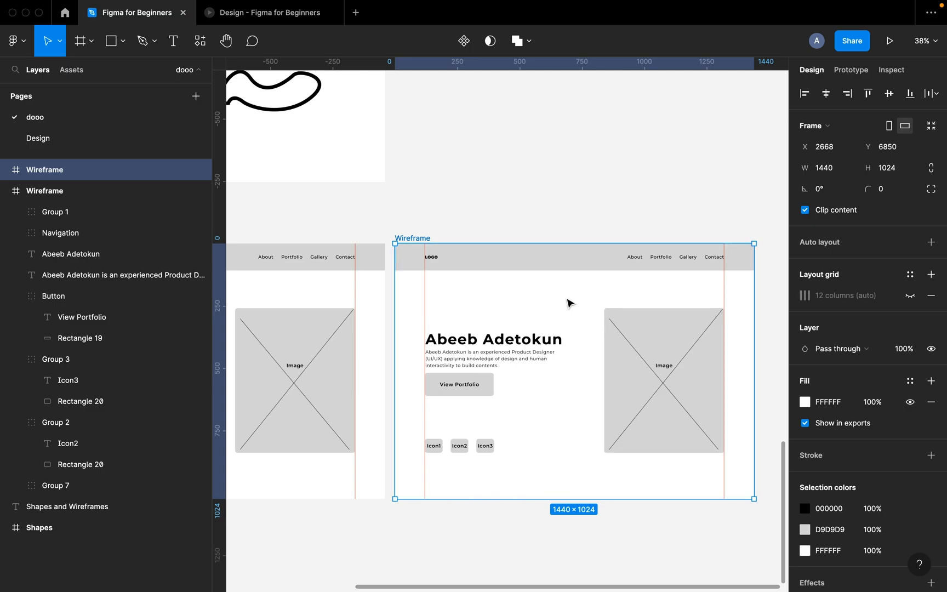
{"action": "scroll", "coordinate": [569, 303], "scroll_direction": "up", "scroll_amount": 3}
{"action": "scroll", "coordinate": [493, 263], "scroll_direction": "left", "scroll_amount": 2}
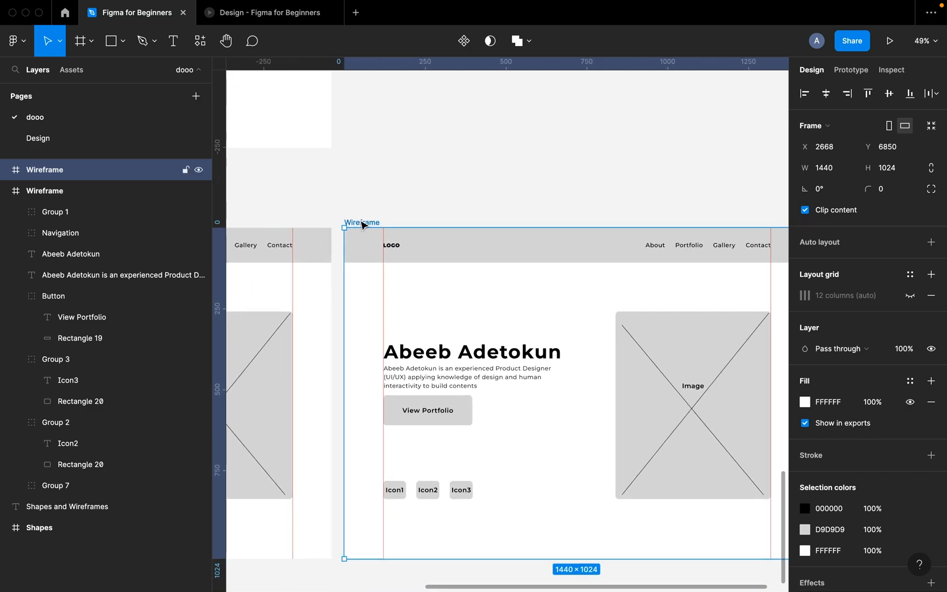
{"action": "double_click", "coordinate": [361, 221]}
{"action": "type", "text": "Design"}
{"action": "key", "text": "Return"}
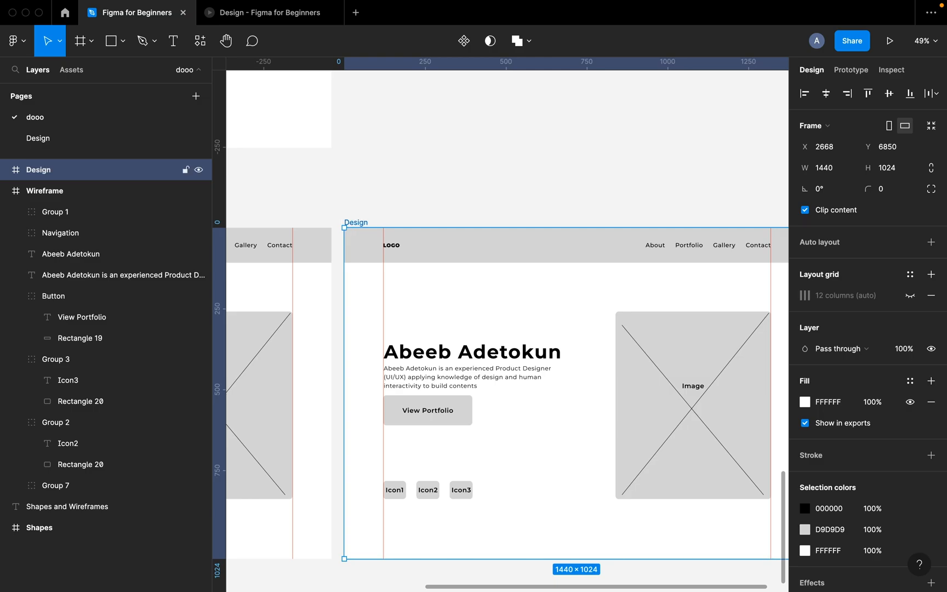
- Set the height of the Navigation group in the Design frame to 98
{"action": "scroll", "coordinate": [446, 313], "scroll_direction": "up", "scroll_amount": 5}
{"action": "scroll", "coordinate": [446, 313], "scroll_direction": "down", "scroll_amount": 3}
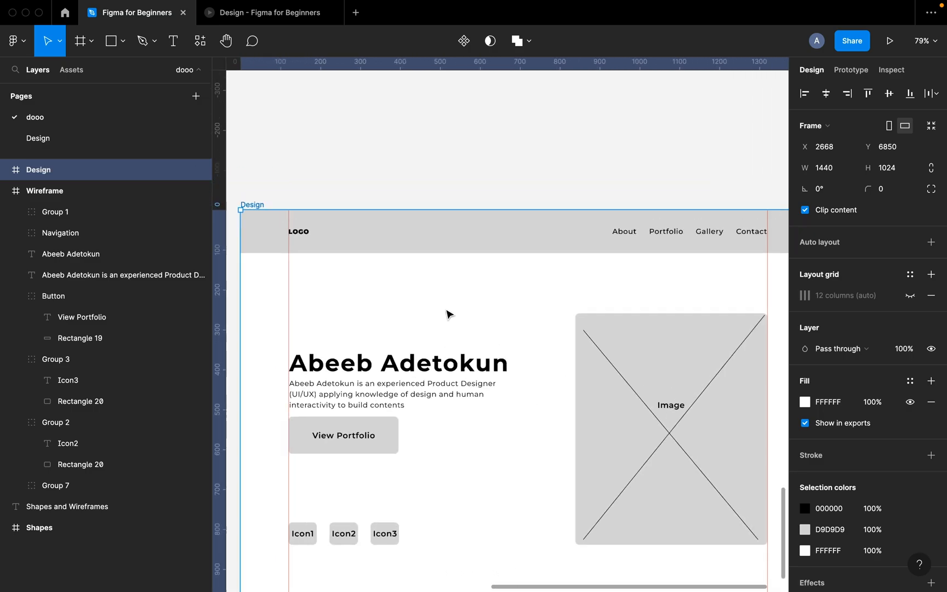
{"action": "left_click", "coordinate": [482, 253]}
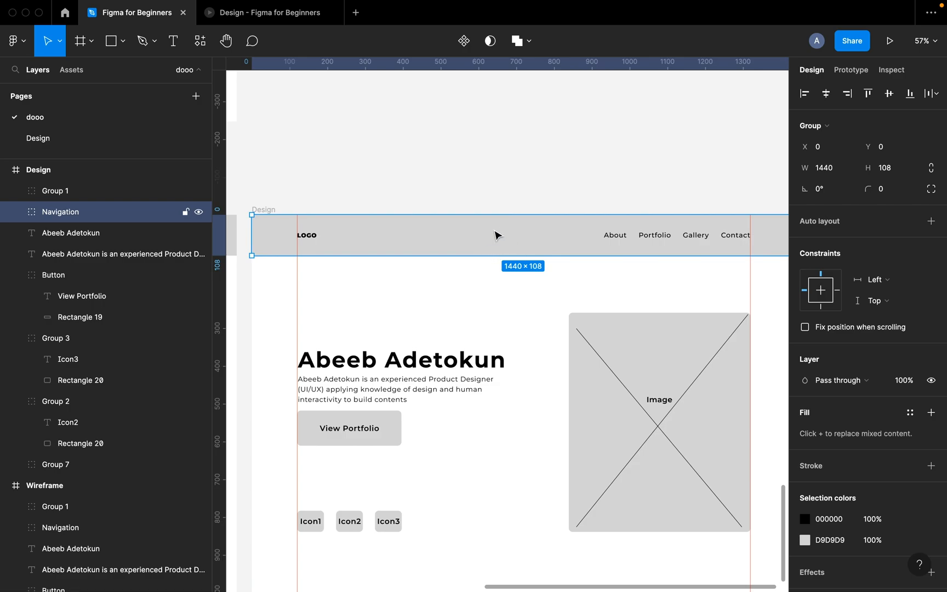
{"action": "left_click", "coordinate": [884, 176]}
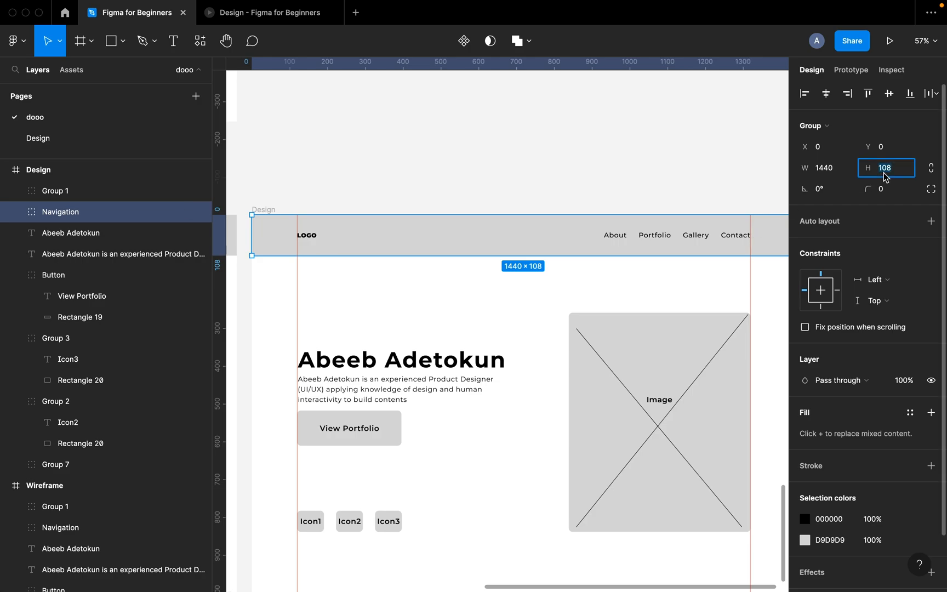
{"action": "type", "text": "98"}
{"action": "key", "text": "Return"}
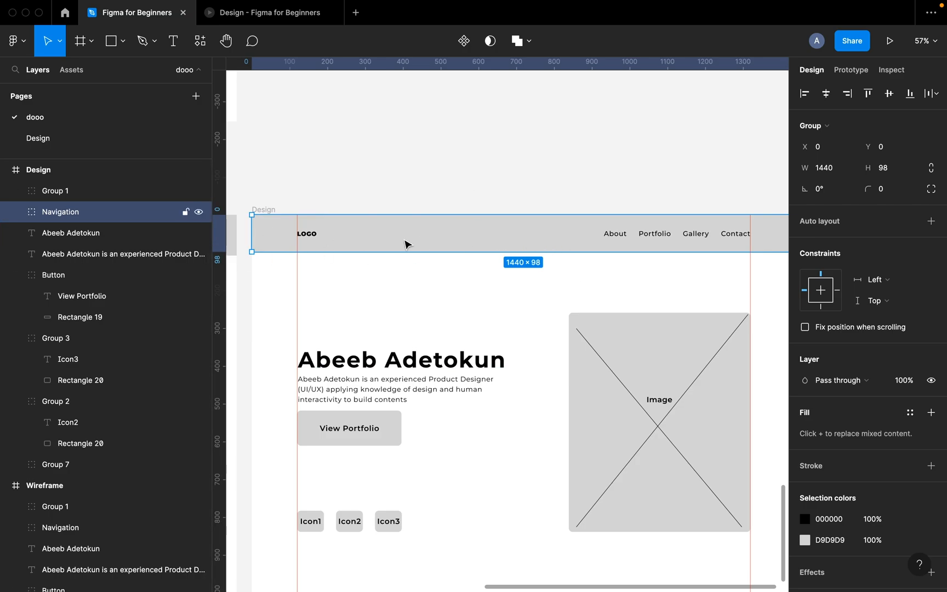
- Open the black selection colour of the Navigation group and try red DE2626 and dark brown 3D2A2A on its text
{"action": "scroll", "coordinate": [849, 378], "scroll_direction": "down", "scroll_amount": 2}
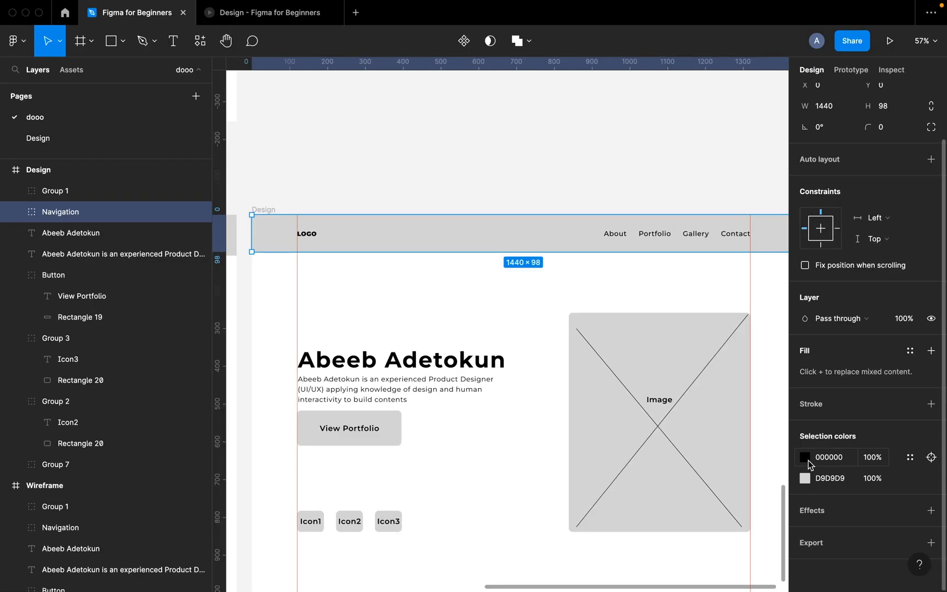
{"action": "left_click", "coordinate": [805, 458]}
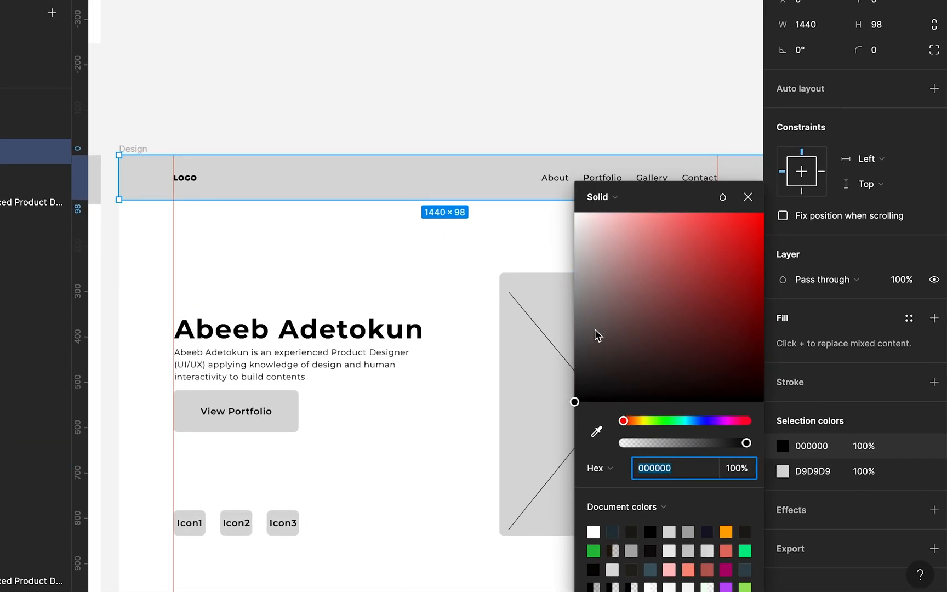
{"action": "left_click_drag", "start_coordinate": [594, 373], "coordinate": [732, 236]}
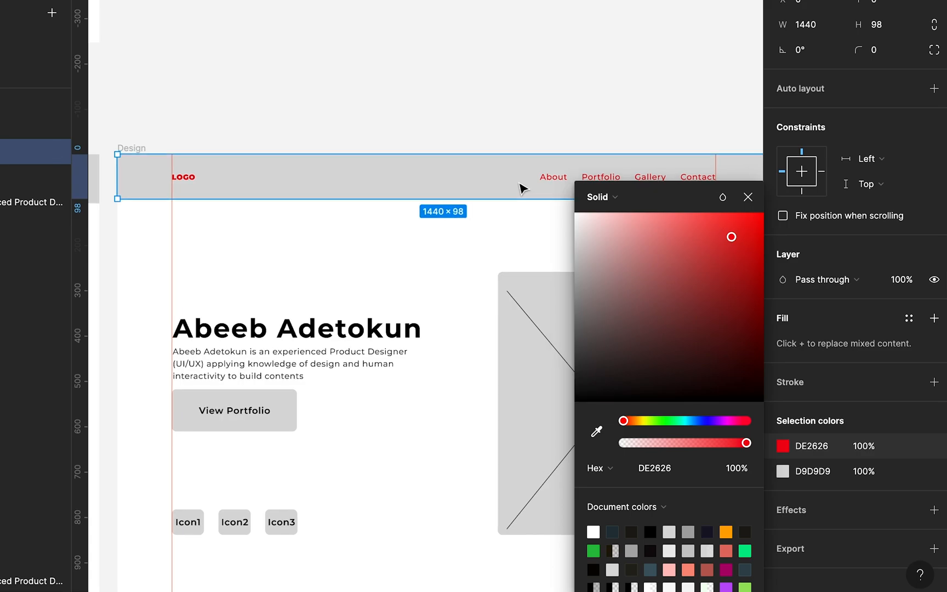
{"action": "scroll", "coordinate": [522, 186], "scroll_direction": "down", "scroll_amount": 2}
{"action": "scroll", "coordinate": [522, 186], "scroll_direction": "right", "scroll_amount": 2}
{"action": "scroll", "coordinate": [537, 146], "scroll_direction": "up", "scroll_amount": 5}
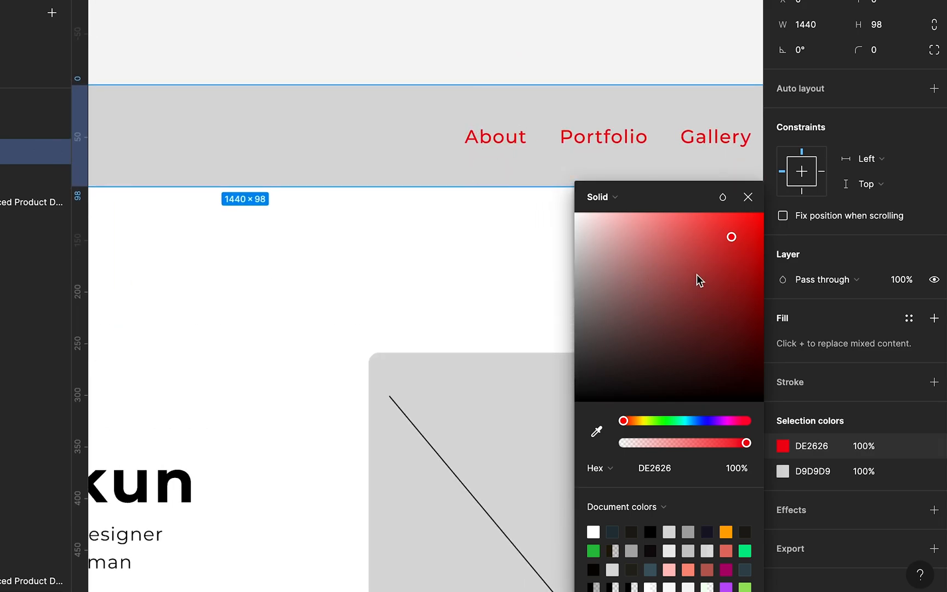
{"action": "left_click_drag", "start_coordinate": [723, 265], "coordinate": [631, 358]}
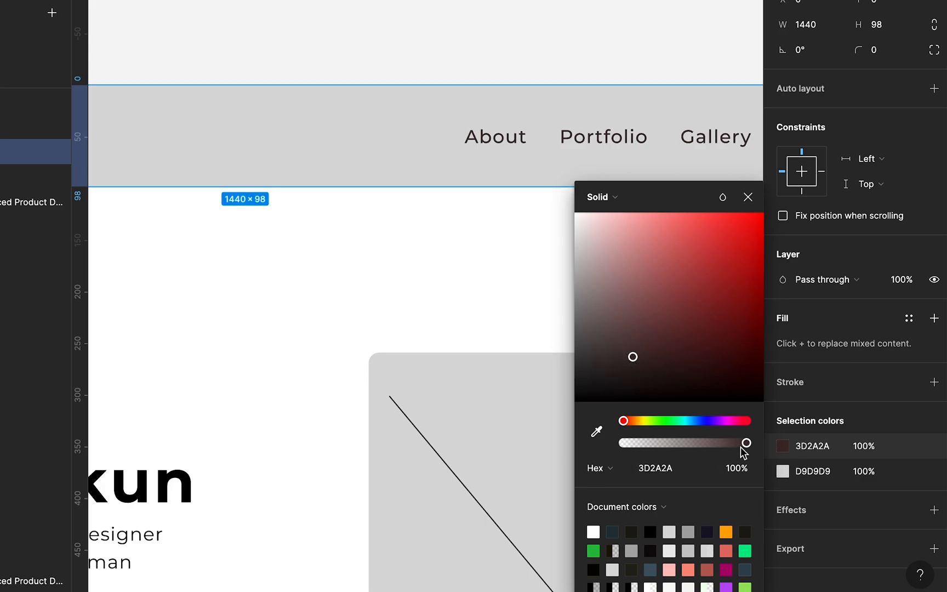
- Try the dark magenta 731653 on the navigation text and preview it at 13% opacity before restoring 100%
{"action": "left_click_drag", "start_coordinate": [634, 421], "coordinate": [698, 421]}
{"action": "left_click_drag", "start_coordinate": [746, 225], "coordinate": [727, 318]}
{"action": "left_click_drag", "start_coordinate": [699, 420], "coordinate": [733, 421]}
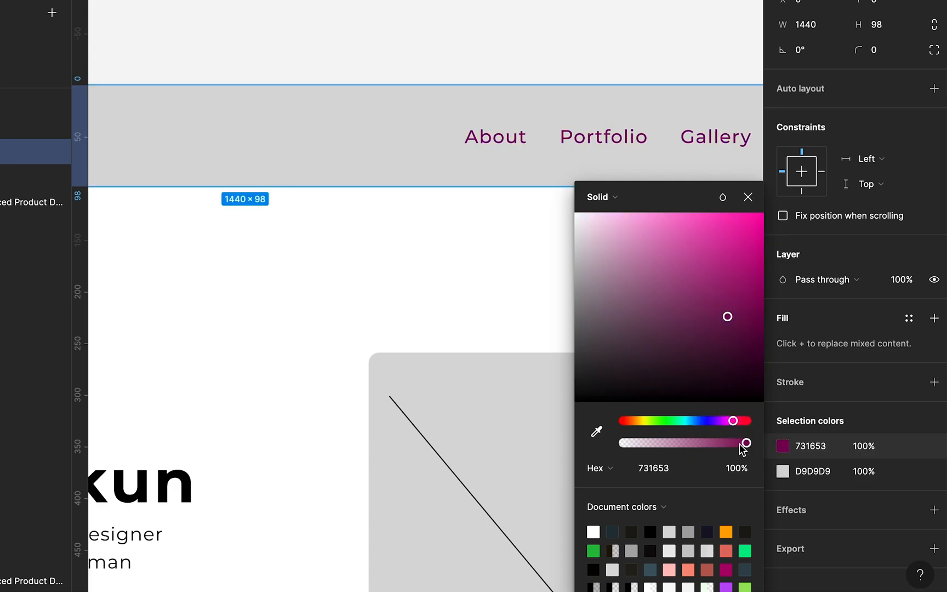
{"action": "left_click_drag", "start_coordinate": [745, 447], "coordinate": [641, 446]}
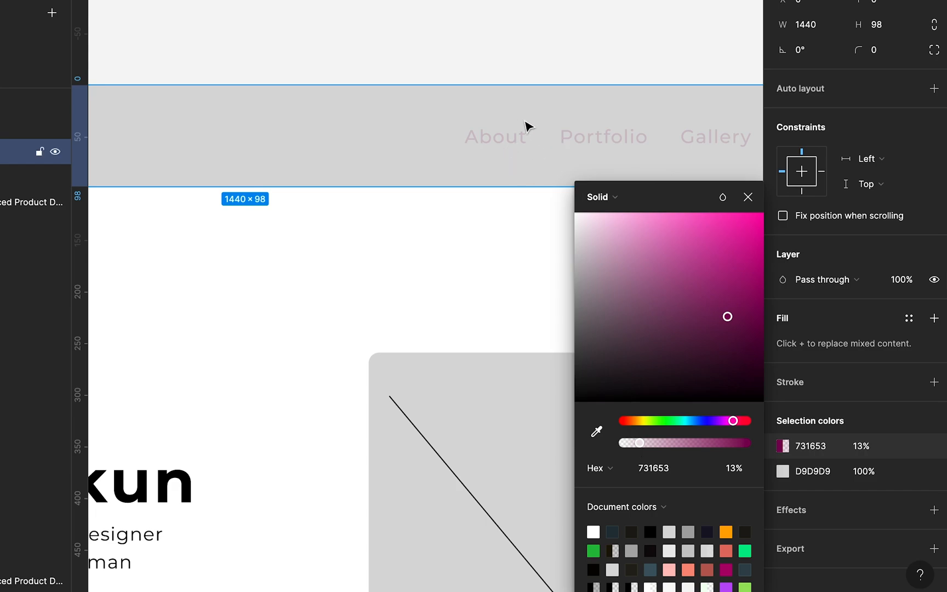
{"action": "left_click_drag", "start_coordinate": [640, 450], "coordinate": [795, 454]}
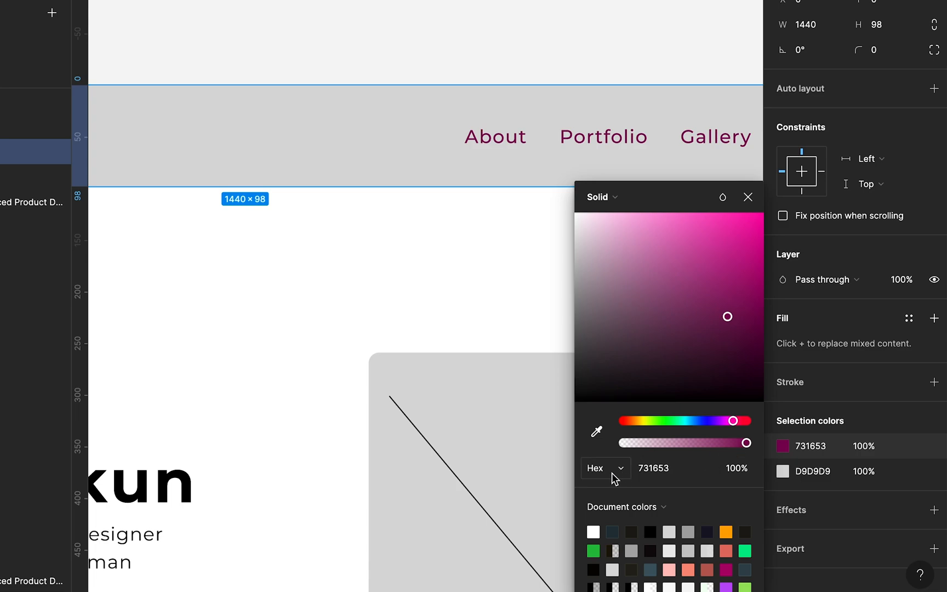
- Set the navigation text colour to hex 24211B
{"action": "left_click", "coordinate": [663, 475]}
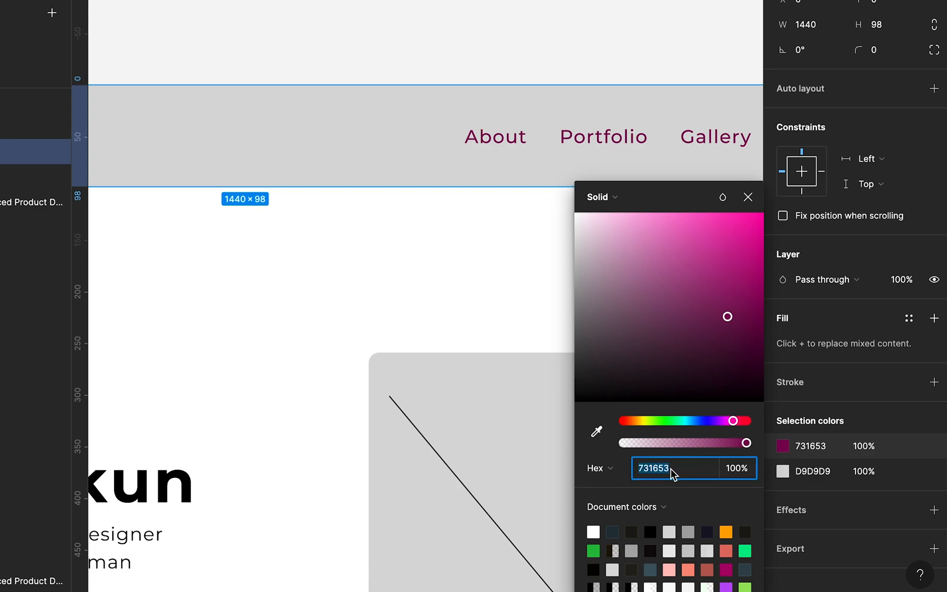
{"action": "left_click", "coordinate": [675, 477]}
{"action": "double_click", "coordinate": [669, 473]}
{"action": "type", "text": "24211B"}
{"action": "key", "text": "Return"}
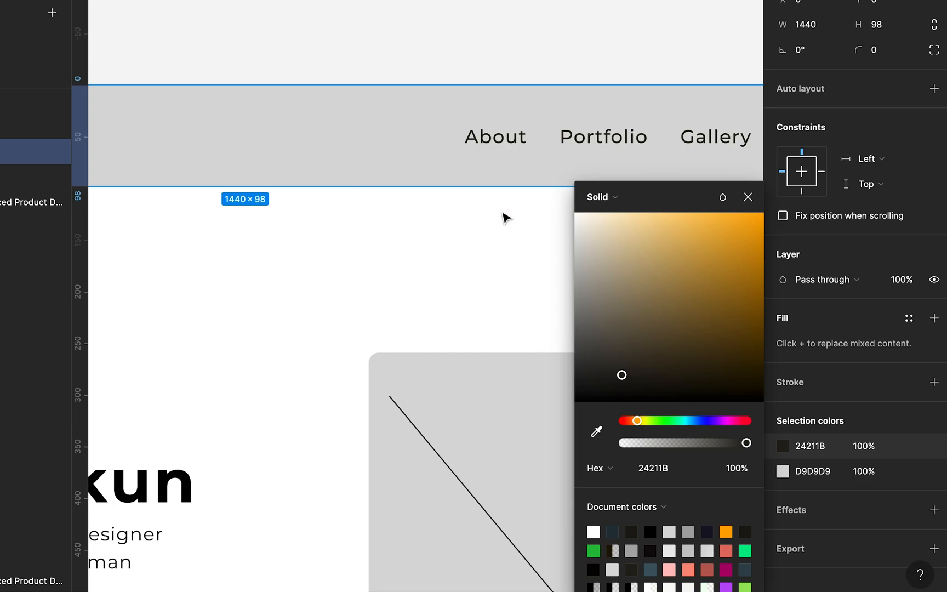
- Switch the colour format to RGB to view the component values and return it to Hex
{"action": "left_click", "coordinate": [623, 473]}
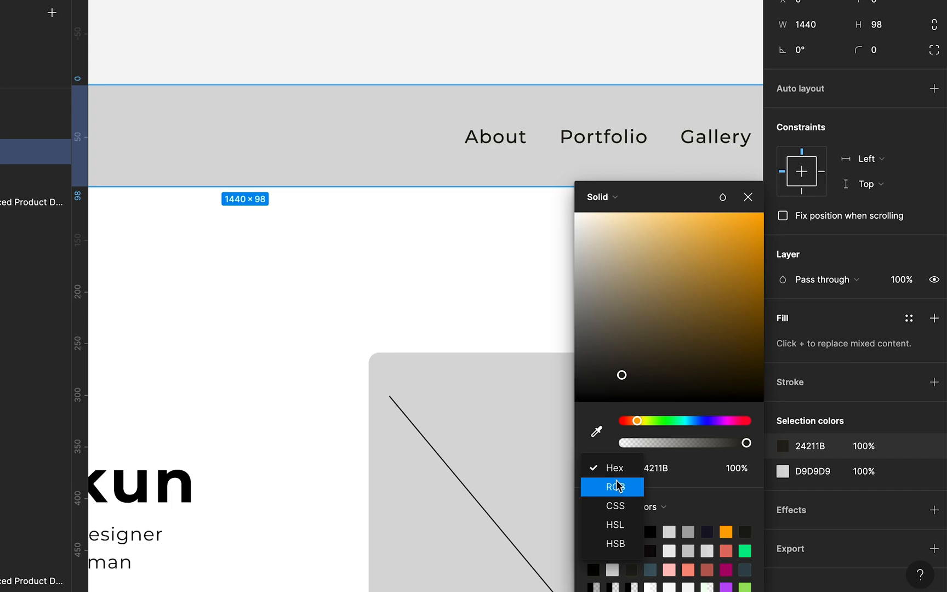
{"action": "left_click", "coordinate": [614, 488]}
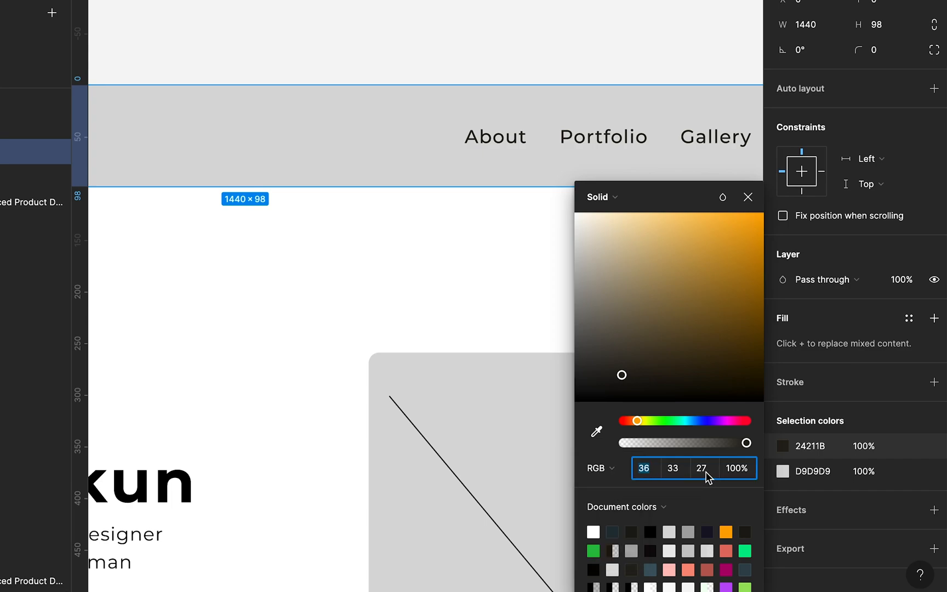
{"action": "left_click", "coordinate": [617, 470]}
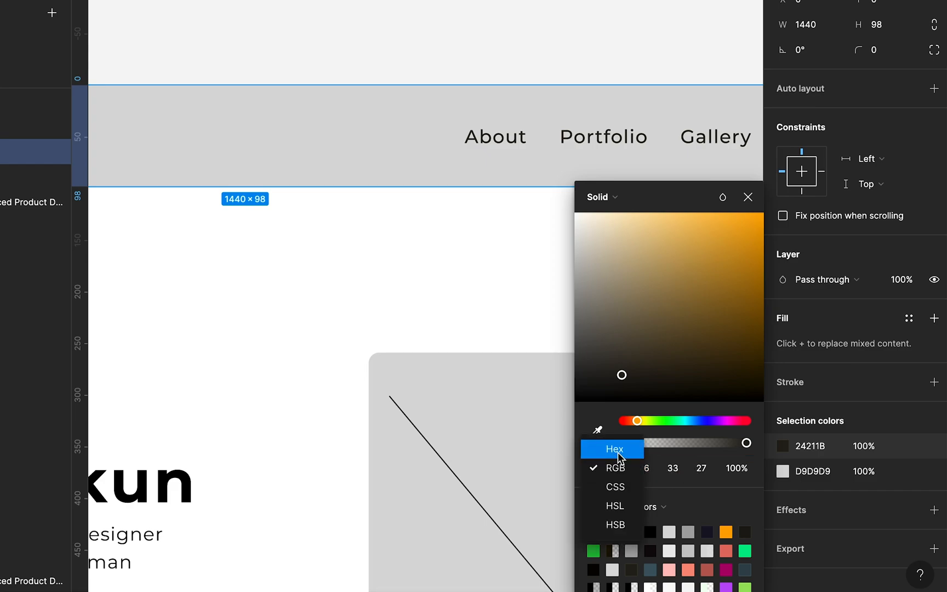
{"action": "left_click", "coordinate": [619, 454]}
{"action": "left_click", "coordinate": [675, 471]}
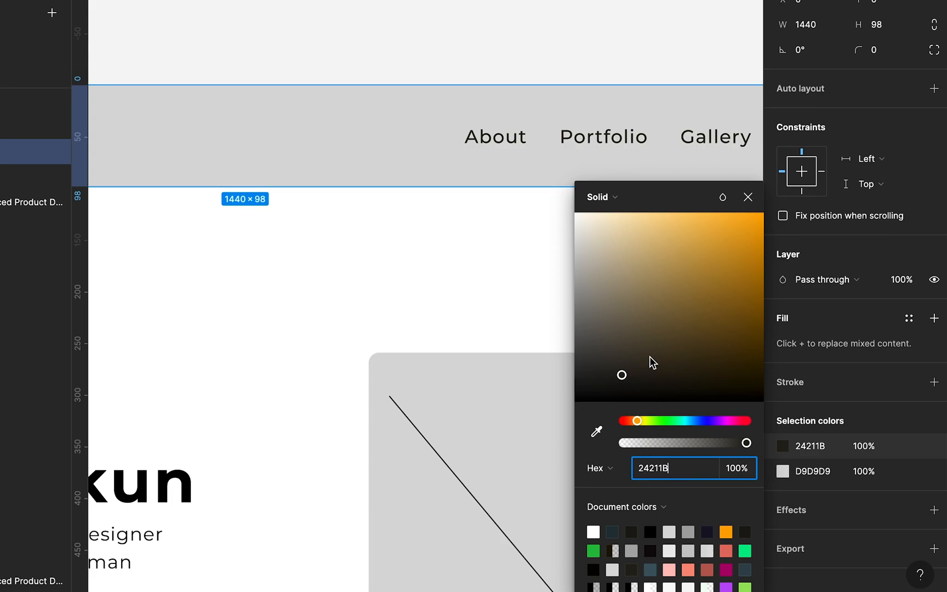
- Darken the navigation text colour to 000000 and restore it with the copied hex code 24211B
{"action": "left_click", "coordinate": [622, 375]}
{"action": "key", "text": "ctrl+c"}
{"action": "left_click_drag", "start_coordinate": [623, 376], "coordinate": [623, 422]}
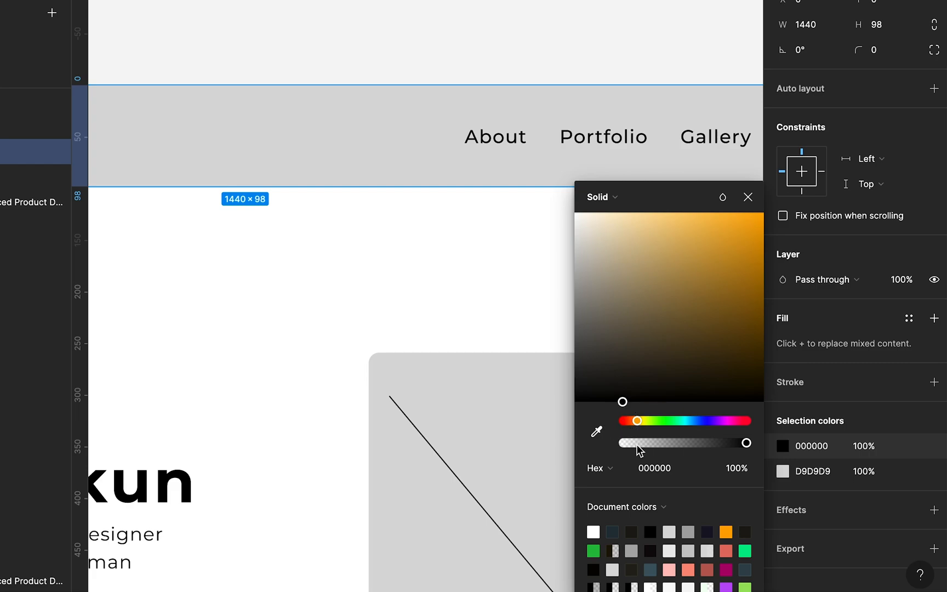
{"action": "left_click", "coordinate": [653, 470]}
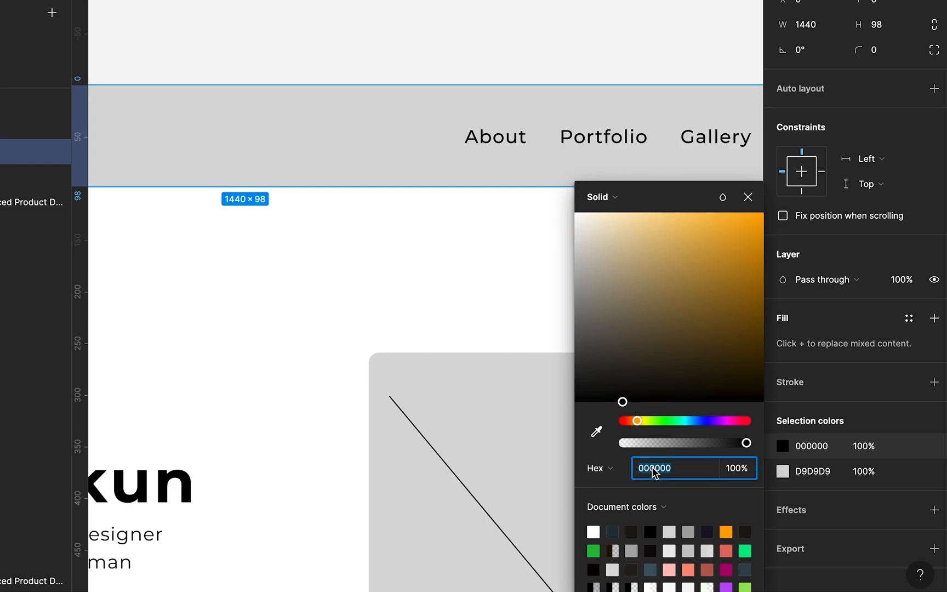
{"action": "key", "text": "ctrl+v"}
{"action": "key", "text": "Return"}
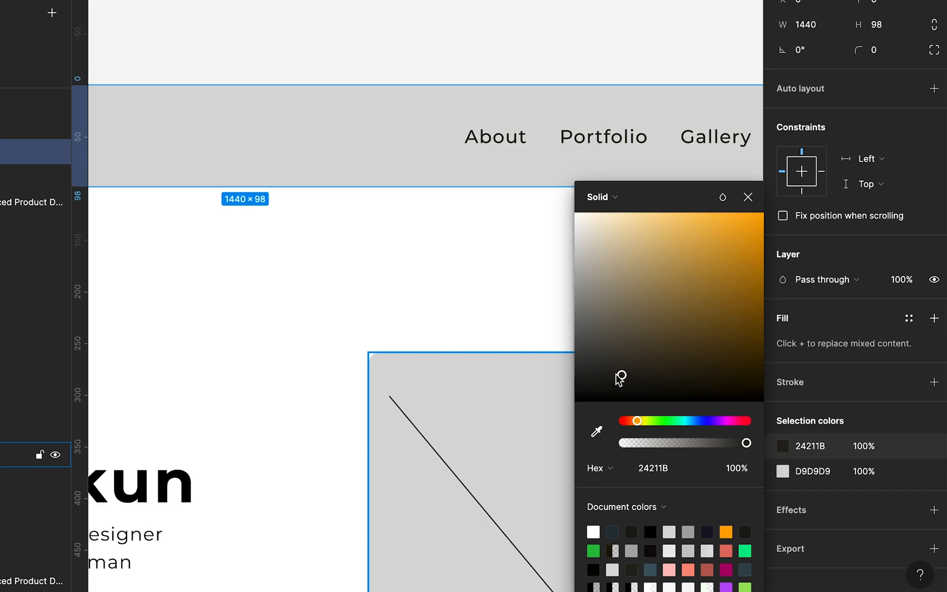
- Examine the recoloured navigation text in the Design frame and close the colour picker
{"action": "scroll", "coordinate": [364, 341], "scroll_direction": "down", "scroll_amount": 4}
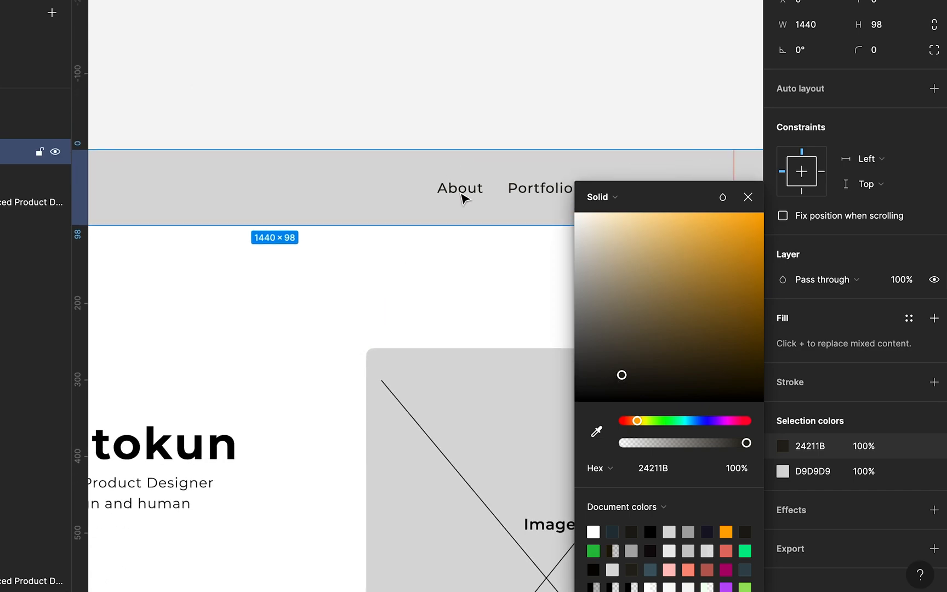
{"action": "scroll", "coordinate": [461, 198], "scroll_direction": "up", "scroll_amount": 5}
{"action": "scroll", "coordinate": [449, 197], "scroll_direction": "down", "scroll_amount": 3}
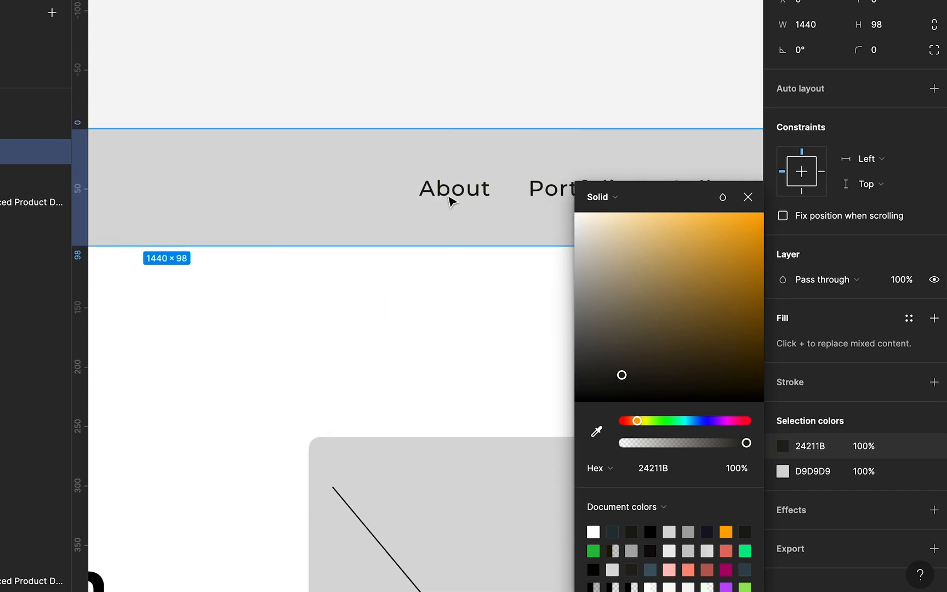
{"action": "scroll", "coordinate": [449, 201], "scroll_direction": "down", "scroll_amount": 5}
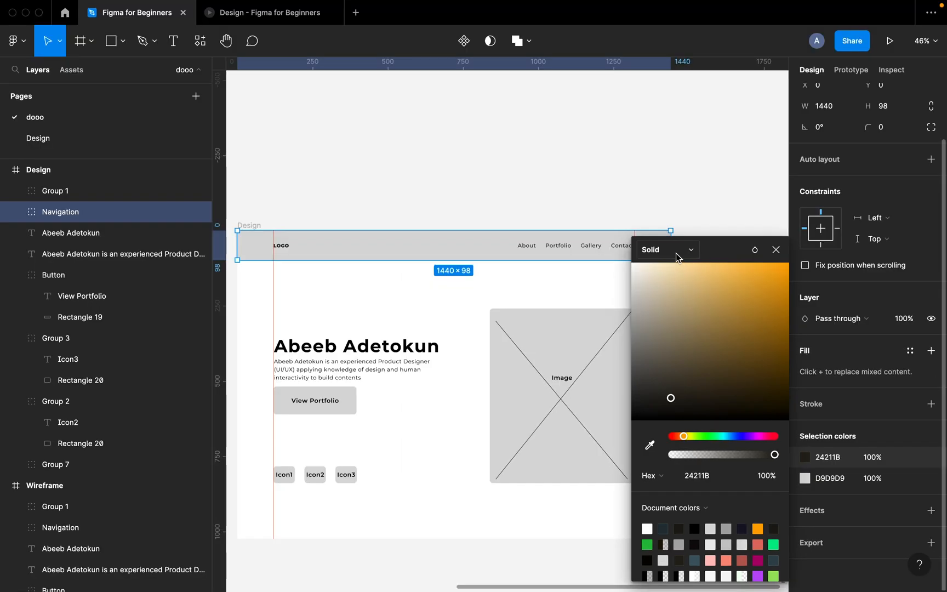
{"action": "left_click", "coordinate": [776, 249]}
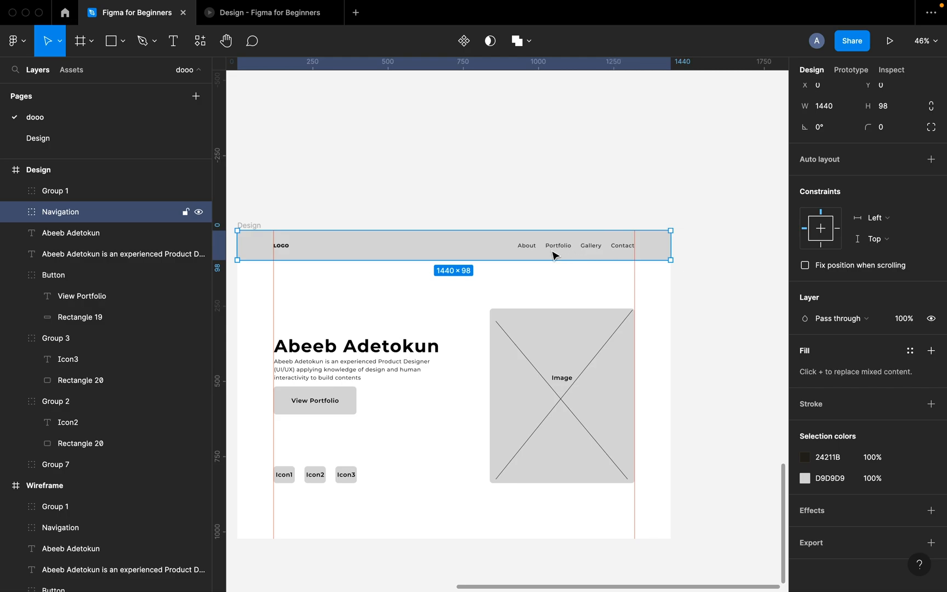
{"action": "scroll", "coordinate": [552, 250], "scroll_direction": "left", "scroll_amount": 5}
{"action": "scroll", "coordinate": [530, 267], "scroll_direction": "up", "scroll_amount": 5}
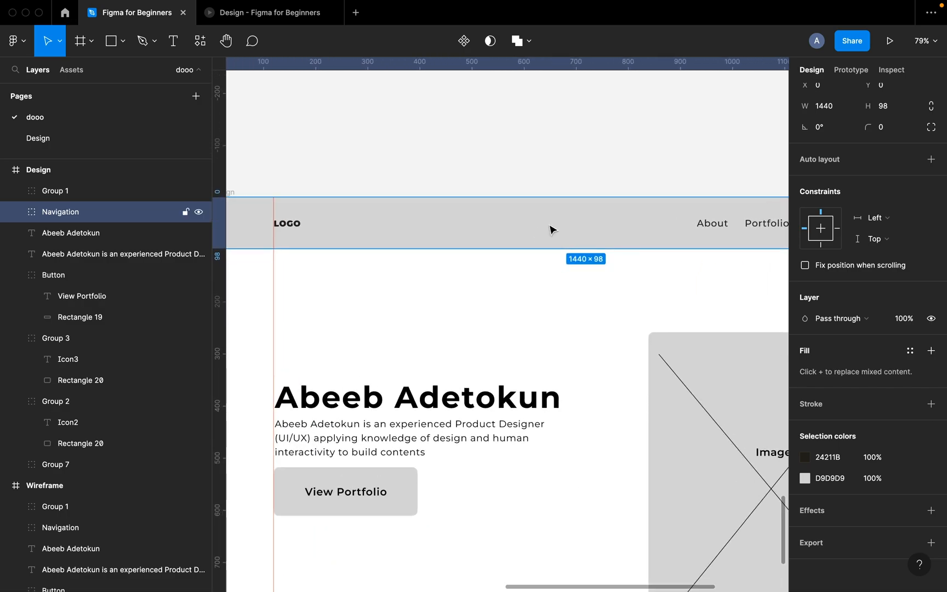
{"action": "scroll", "coordinate": [550, 229], "scroll_direction": "down", "scroll_amount": 2}
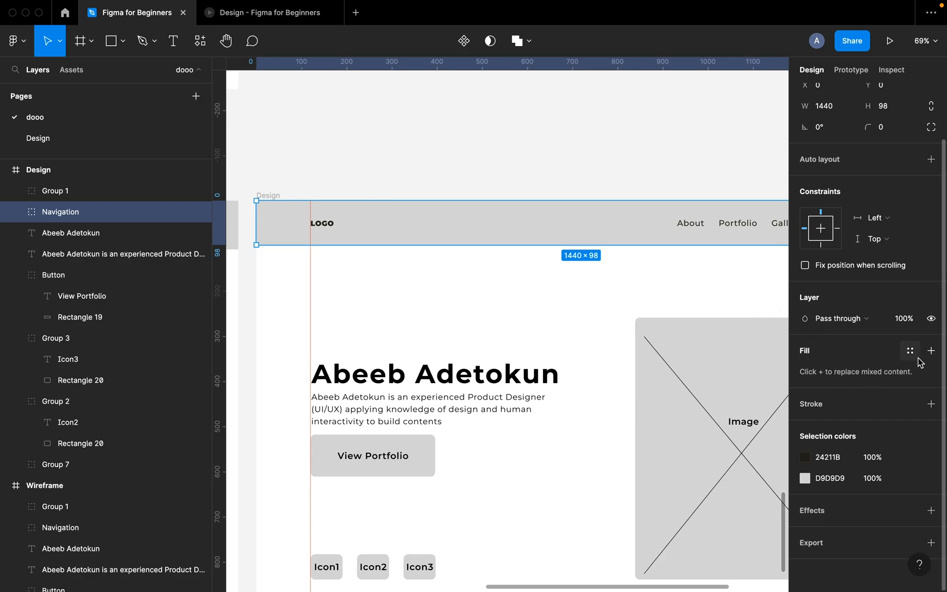
- Set the navigation bar's grey background colour to FFFFFF
{"action": "scroll", "coordinate": [878, 483], "scroll_direction": "right", "scroll_amount": 1}
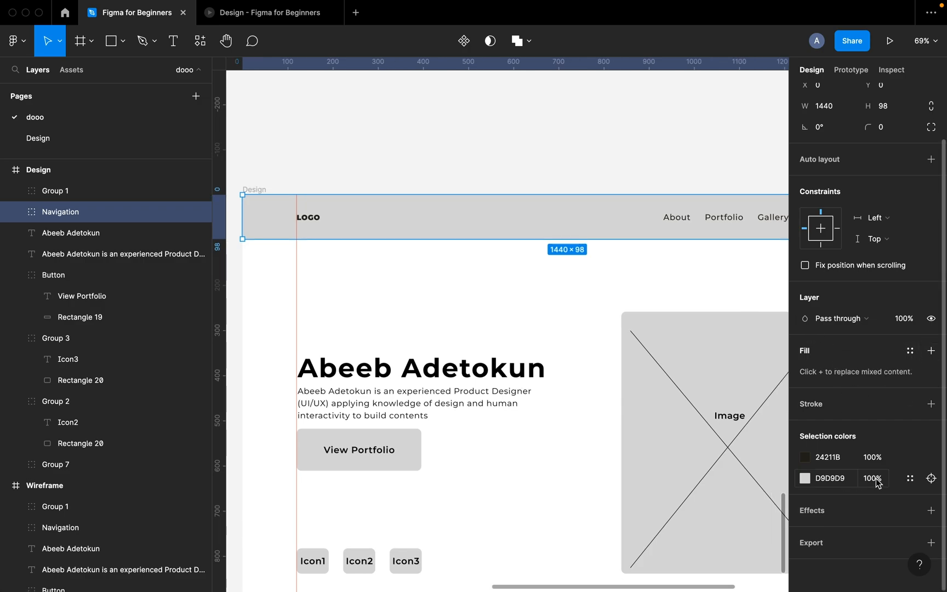
{"action": "left_click", "coordinate": [831, 483]}
{"action": "type", "text": "f"}
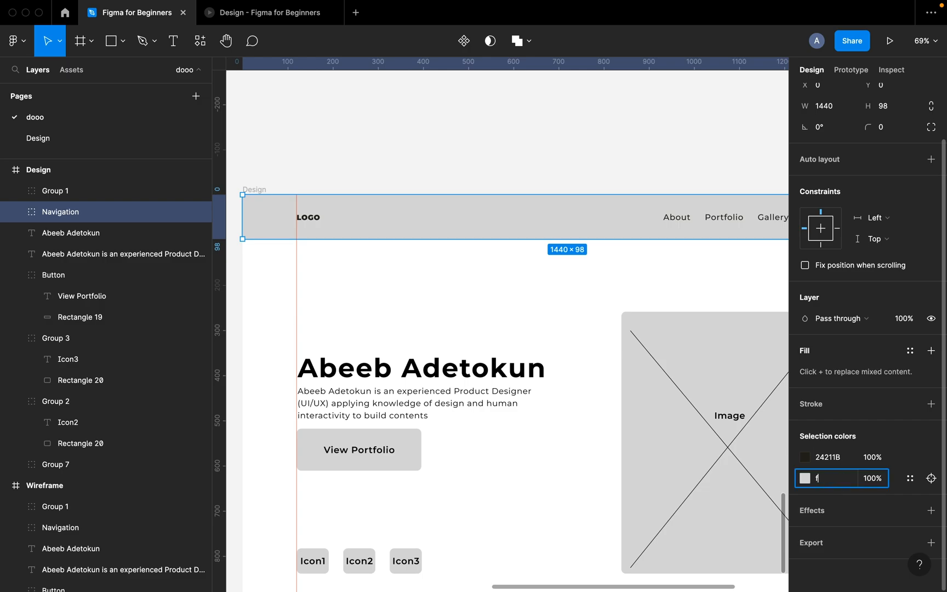
{"action": "type", "text": "ff"}
{"action": "key", "text": "Return"}
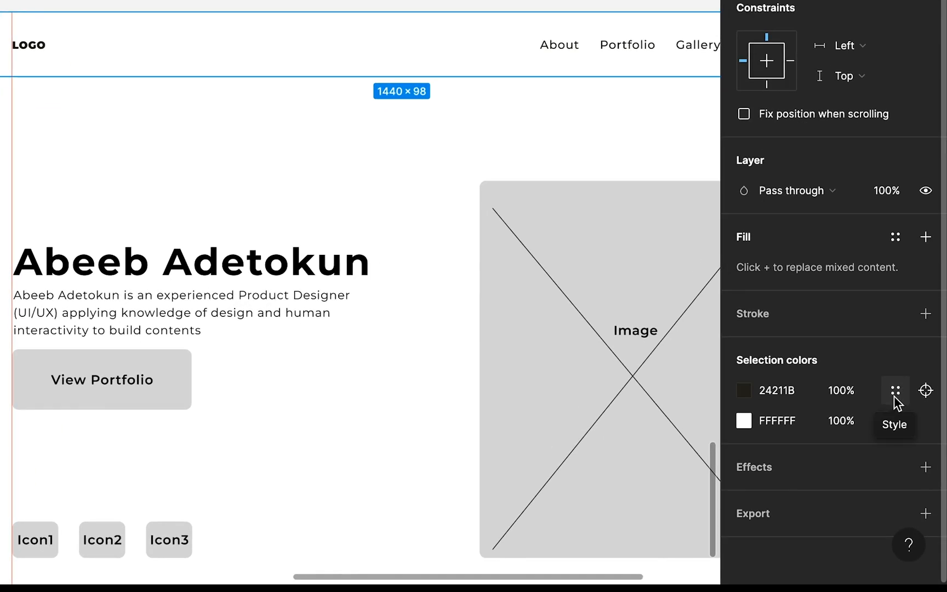
- Create a colour style named "black text" from the navigation's 24211B text colour
{"action": "left_click", "coordinate": [895, 391]}
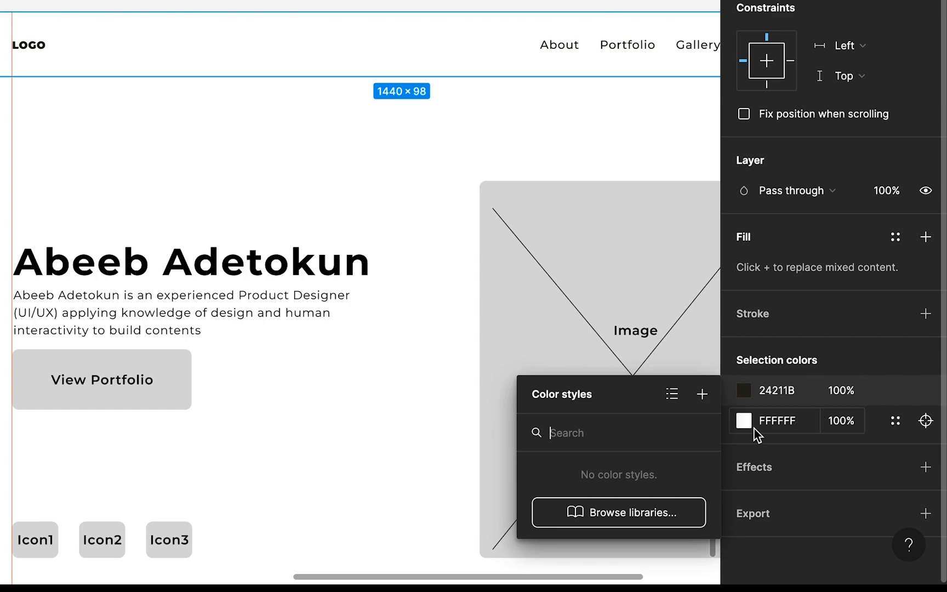
{"action": "left_click", "coordinate": [703, 403]}
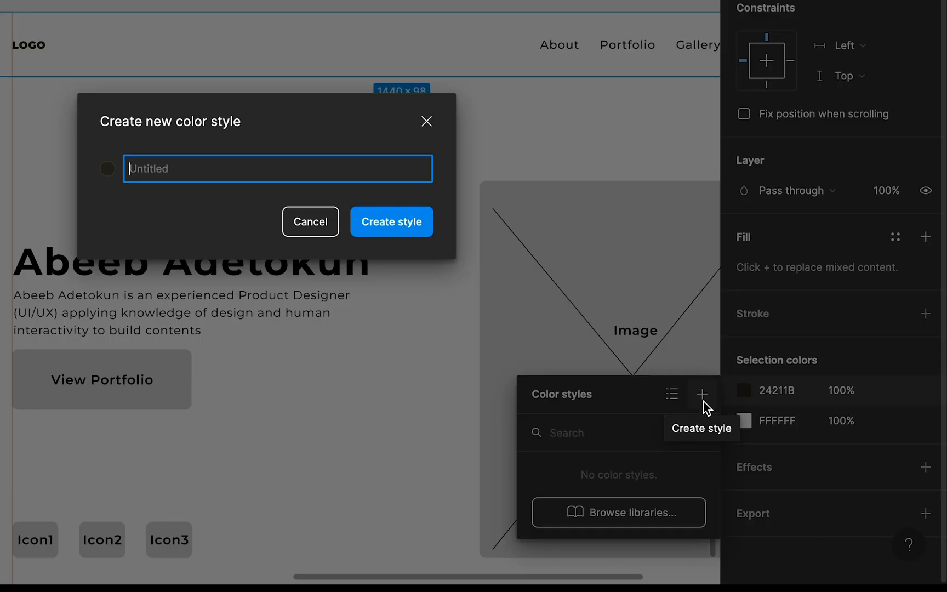
{"action": "type", "text": "b"}
{"action": "key", "text": "BackSpace"}
{"action": "type", "text": "black text"}
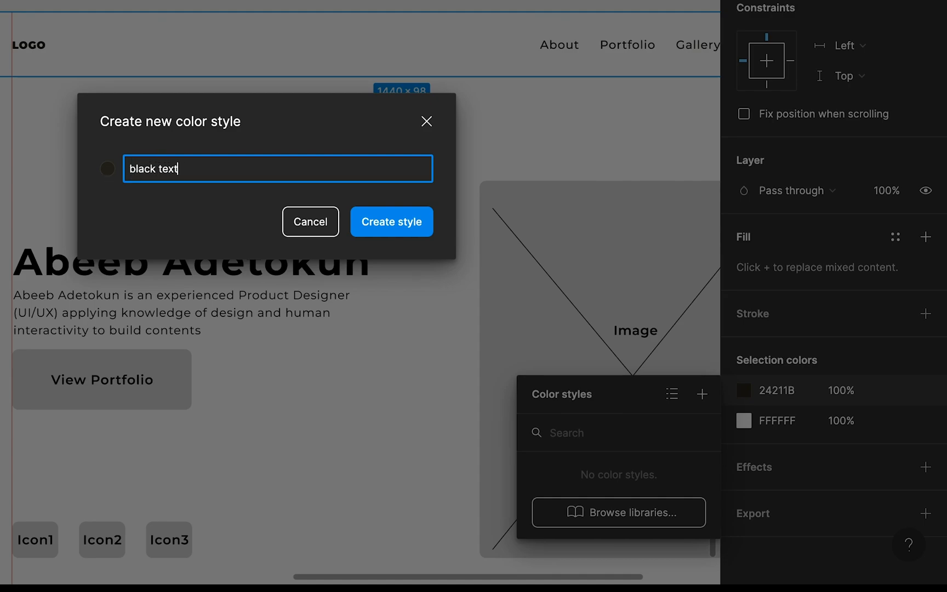
{"action": "left_click", "coordinate": [384, 222]}
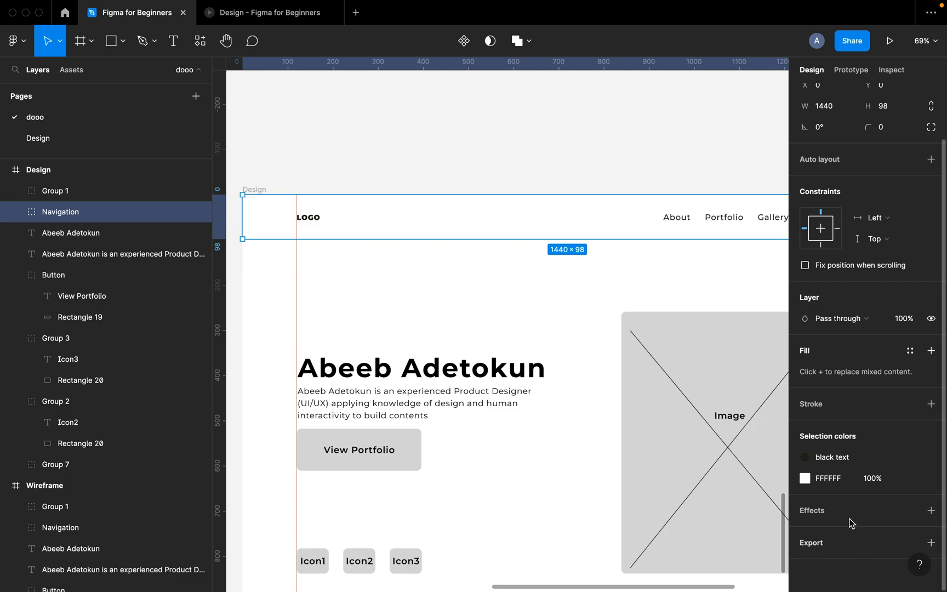
- Create a colour style named "white" from the navigation bar's FFFFFF background colour
{"action": "left_click", "coordinate": [909, 480]}
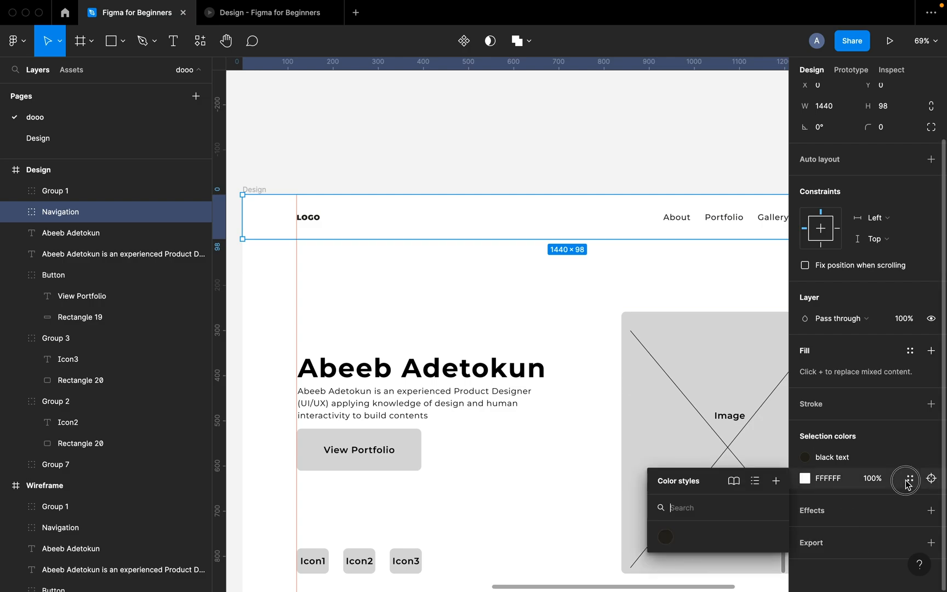
{"action": "left_click", "coordinate": [776, 481]}
{"action": "type", "text": "white"}
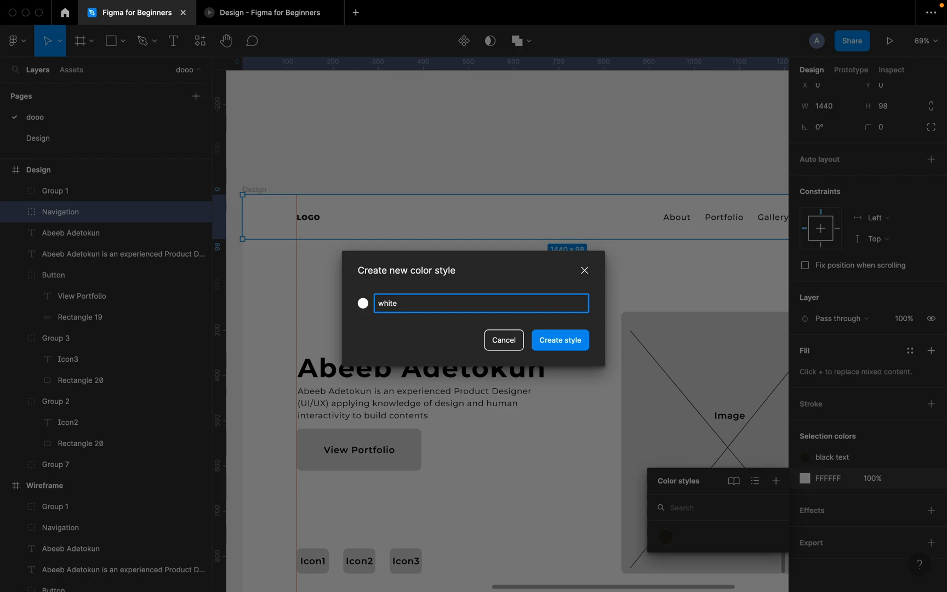
{"action": "key", "text": "Return"}
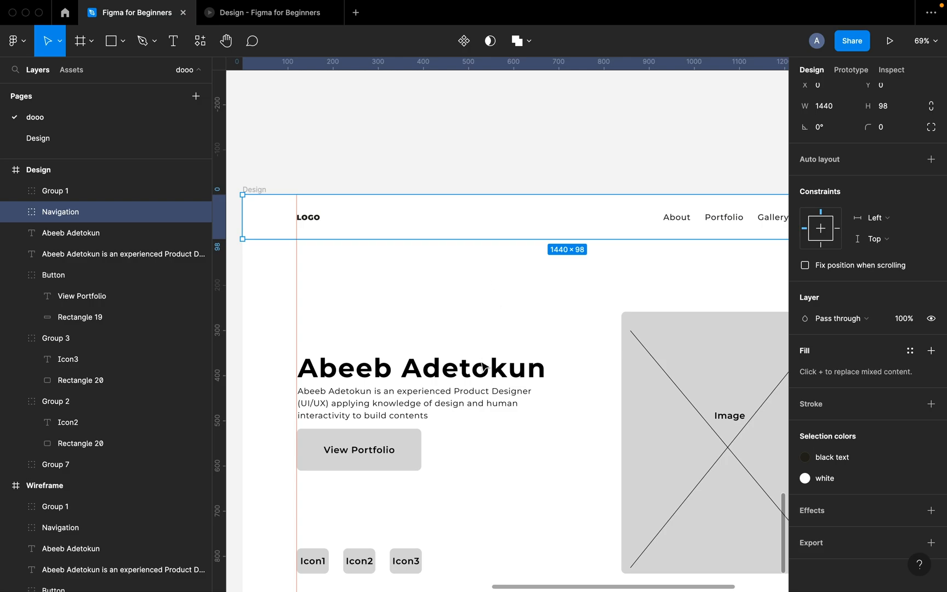
- Apply the "black text" colour style to the large name heading in the Design frame
{"action": "left_click", "coordinate": [475, 377]}
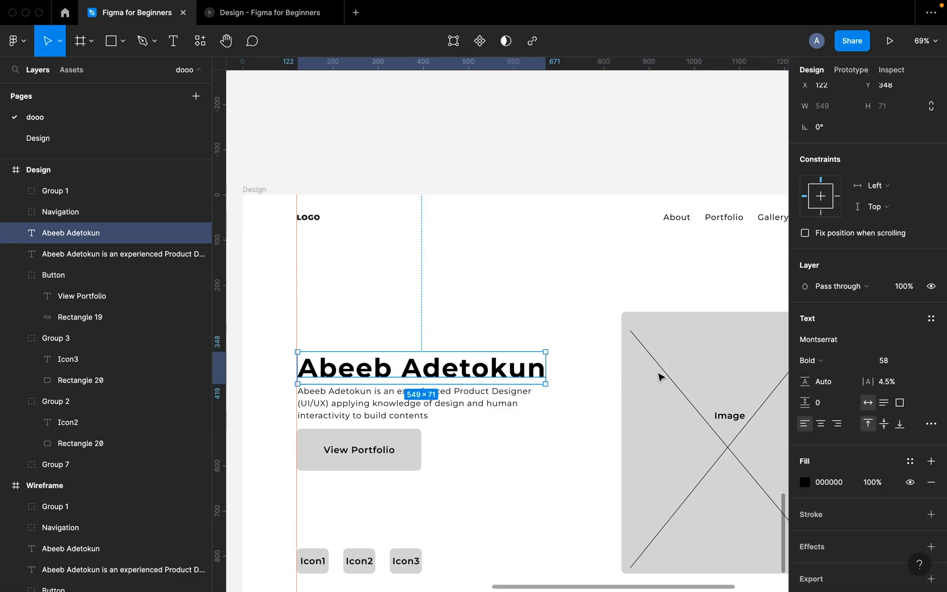
{"action": "left_click", "coordinate": [908, 463]}
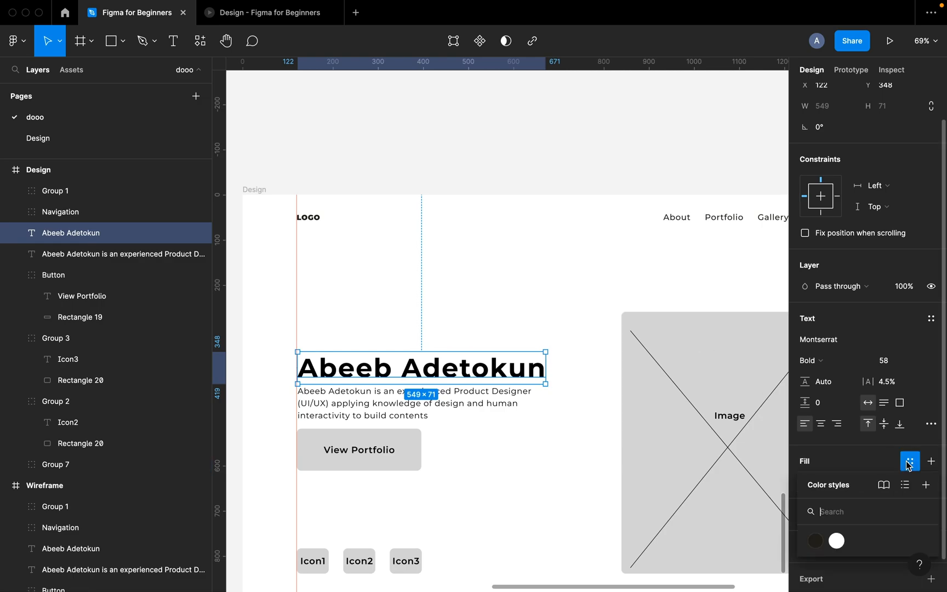
{"action": "left_click", "coordinate": [816, 541]}
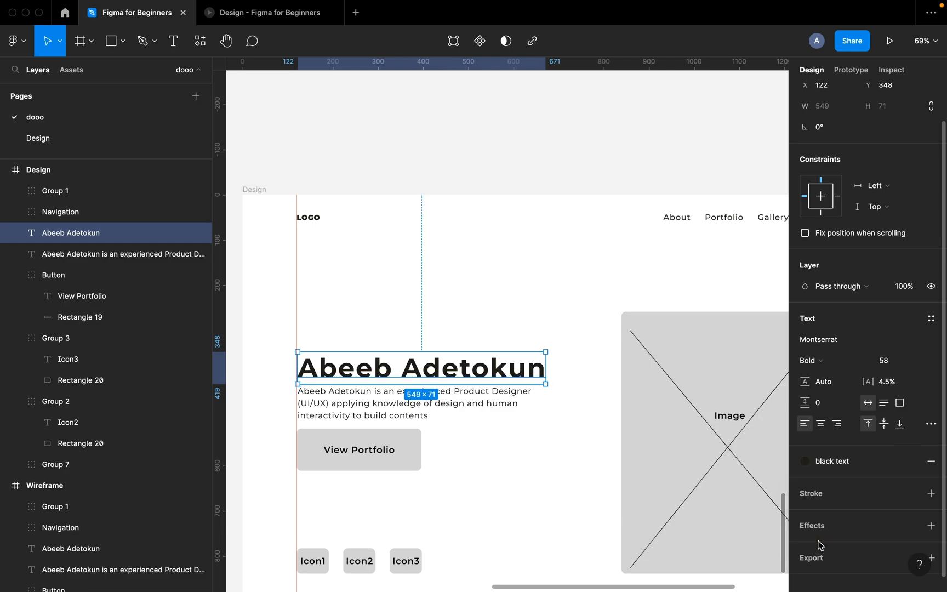
- Apply the "black text" colour style to both the description paragraph and the View Portfolio button's label
{"action": "left_click", "coordinate": [467, 415]}
{"action": "scroll", "coordinate": [462, 389], "scroll_direction": "down", "scroll_amount": 1}
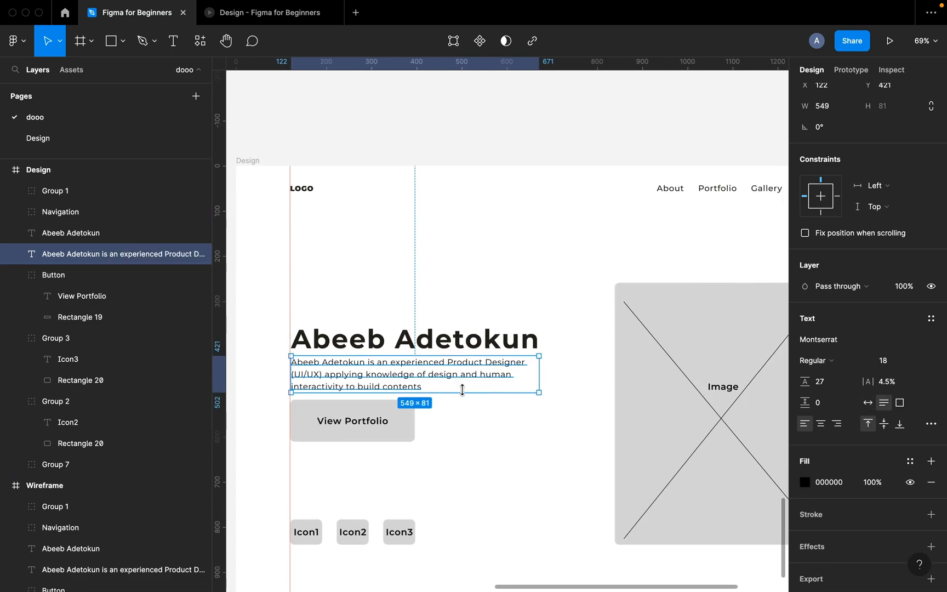
{"action": "scroll", "coordinate": [461, 390], "scroll_direction": "down", "scroll_amount": 2}
{"action": "left_click", "coordinate": [370, 378], "text": "shift"}
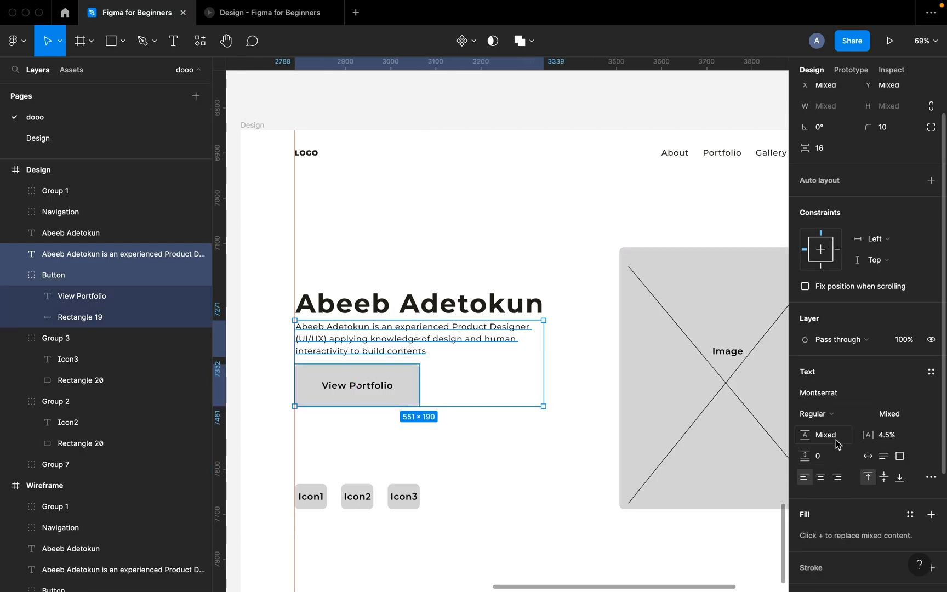
{"action": "scroll", "coordinate": [832, 482], "scroll_direction": "down", "scroll_amount": 3}
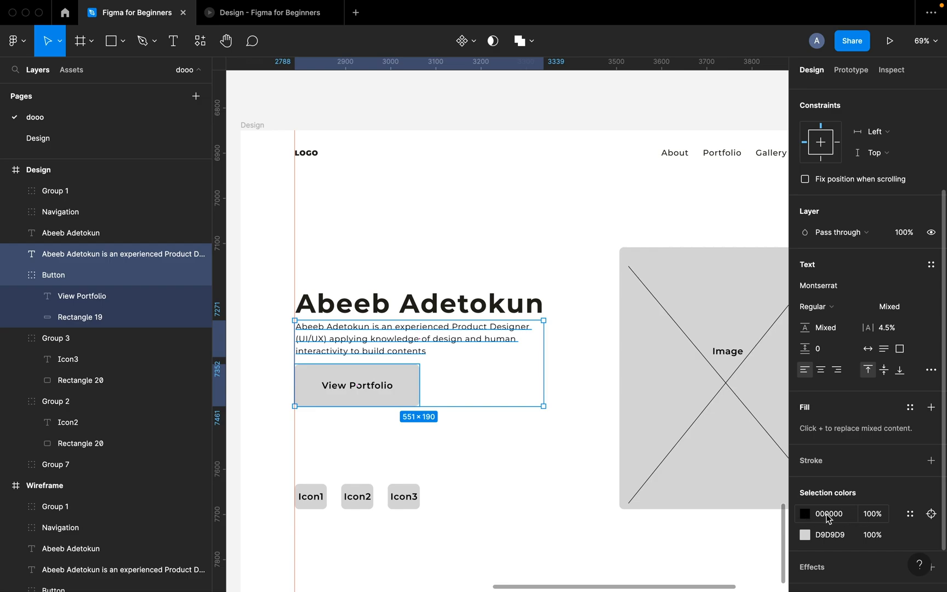
{"action": "left_click", "coordinate": [909, 515]}
{"action": "left_click", "coordinate": [667, 565]}
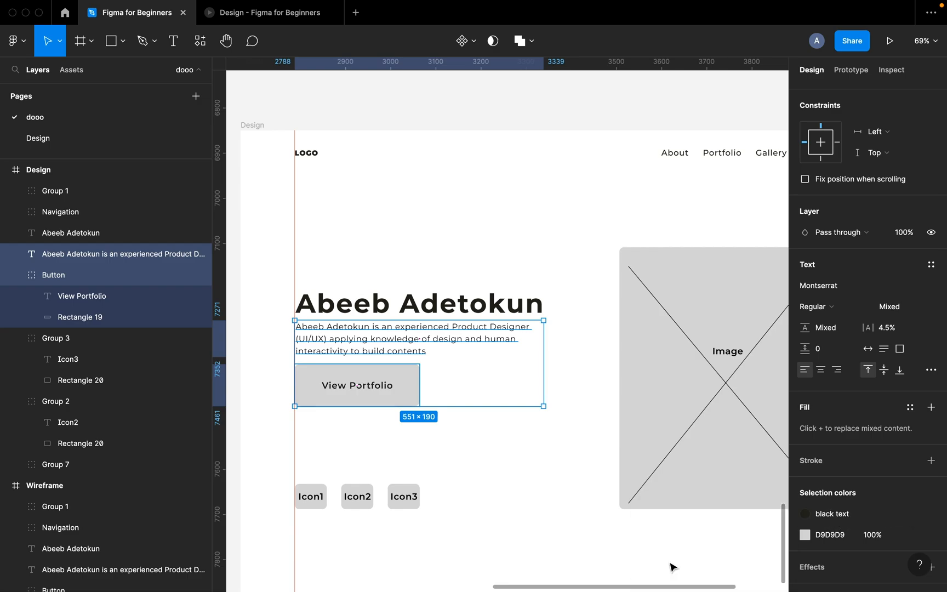
{"action": "left_click", "coordinate": [483, 463]}
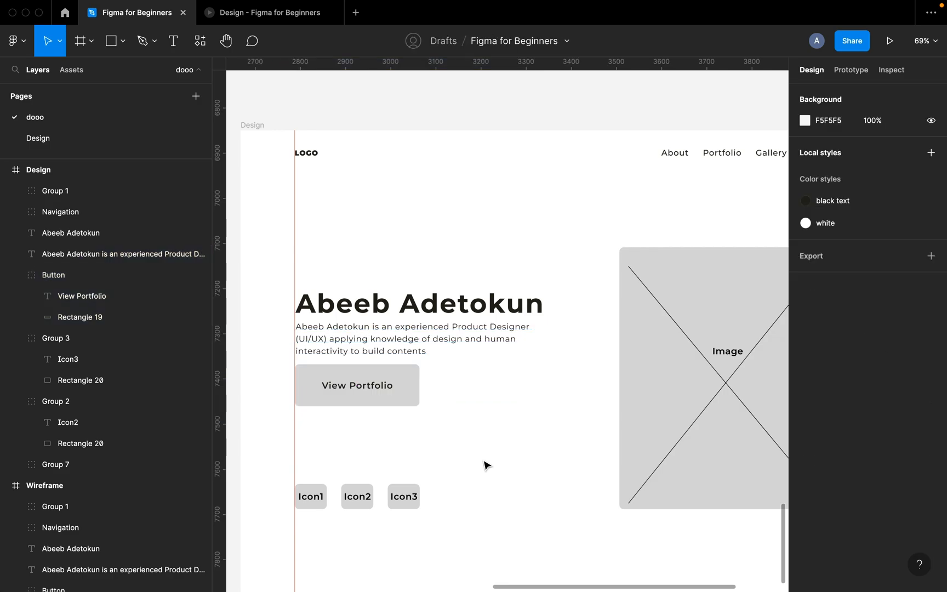
- Detach the "black text" style from the description paragraph's fill and reapply it from the colour styles
{"action": "left_click", "coordinate": [441, 347]}
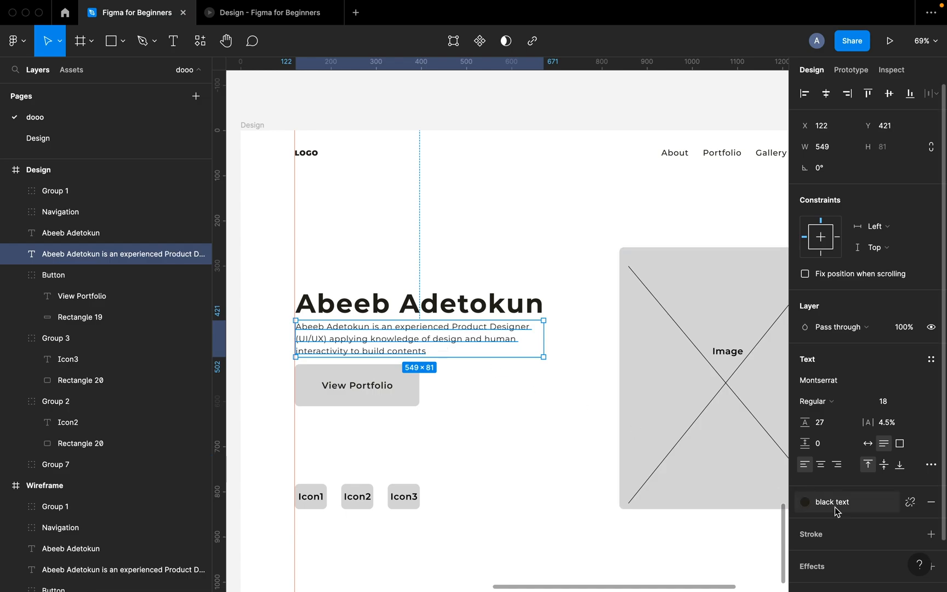
{"action": "left_click", "coordinate": [910, 506]}
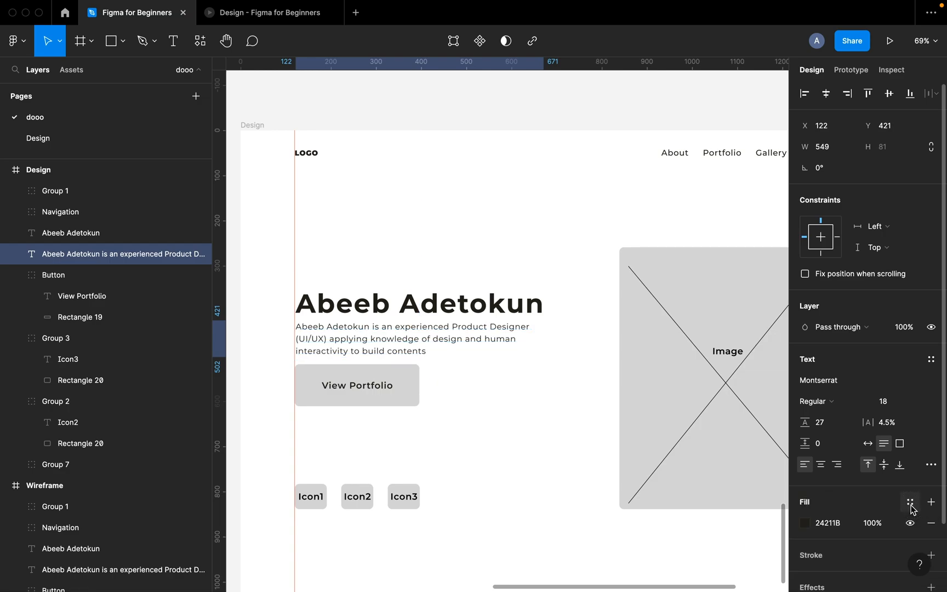
{"action": "left_click", "coordinate": [811, 523]}
{"action": "left_click", "coordinate": [821, 524]}
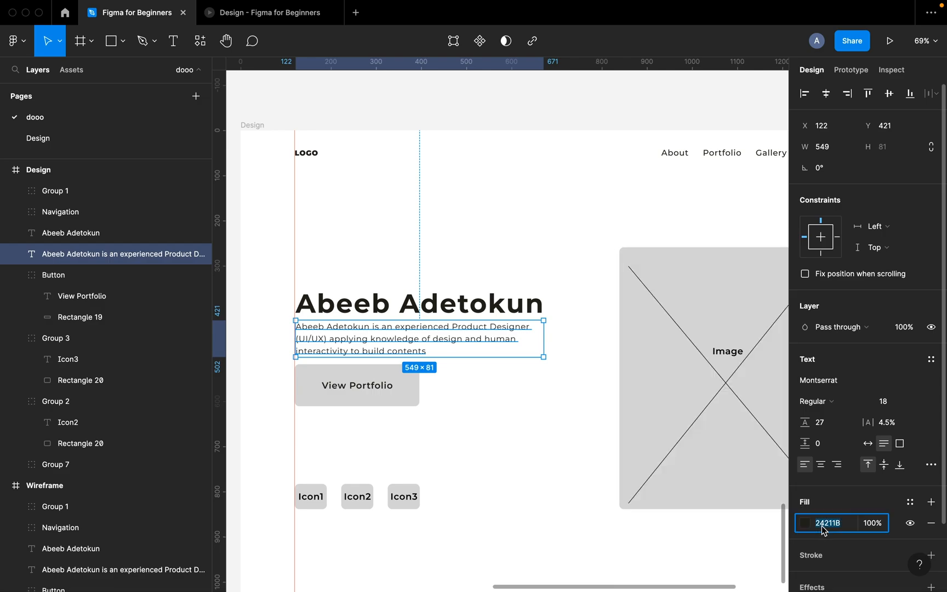
{"action": "left_click", "coordinate": [835, 505]}
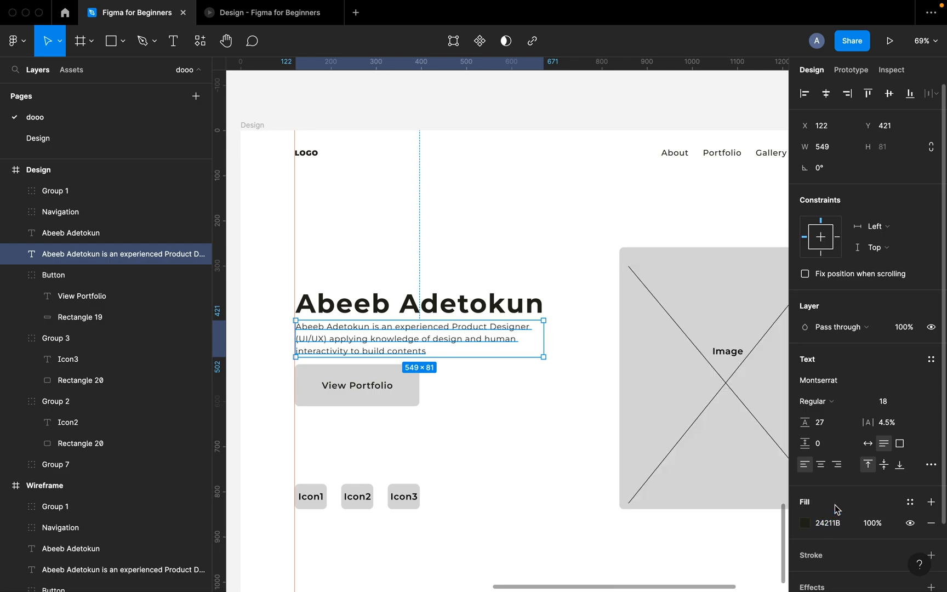
{"action": "left_click", "coordinate": [909, 501]}
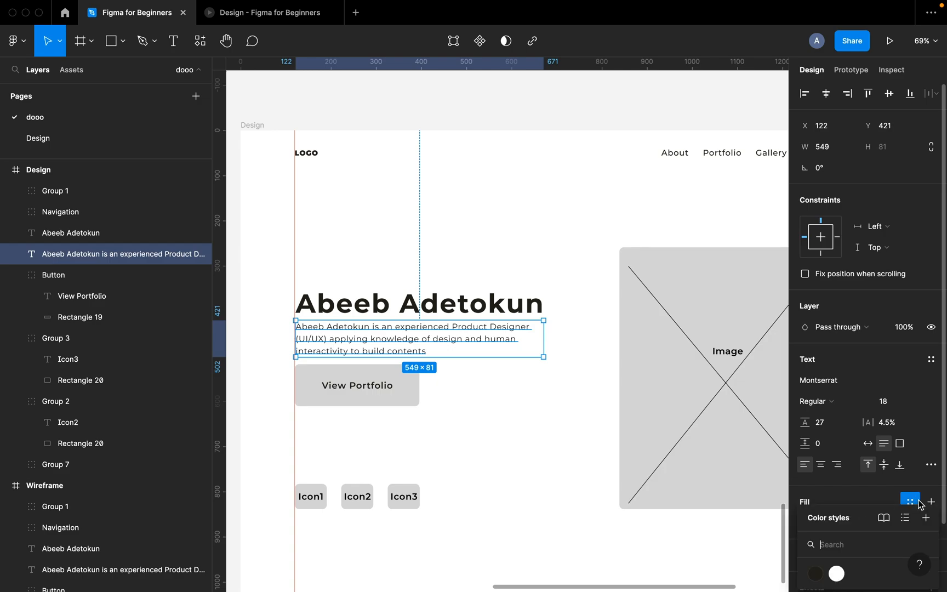
{"action": "left_click", "coordinate": [817, 571]}
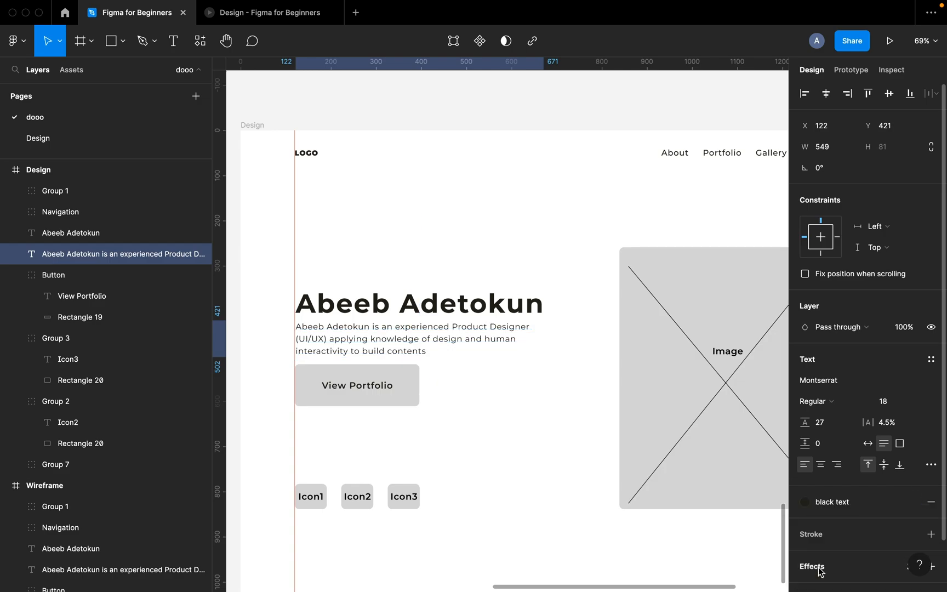
{"action": "left_click", "coordinate": [466, 448]}
- Apply the "white" colour style to the View Portfolio button's grey background
{"action": "scroll", "coordinate": [430, 438], "scroll_direction": "down", "scroll_amount": 2}
{"action": "scroll", "coordinate": [430, 439], "scroll_direction": "right", "scroll_amount": 1}
{"action": "left_click", "coordinate": [357, 363]}
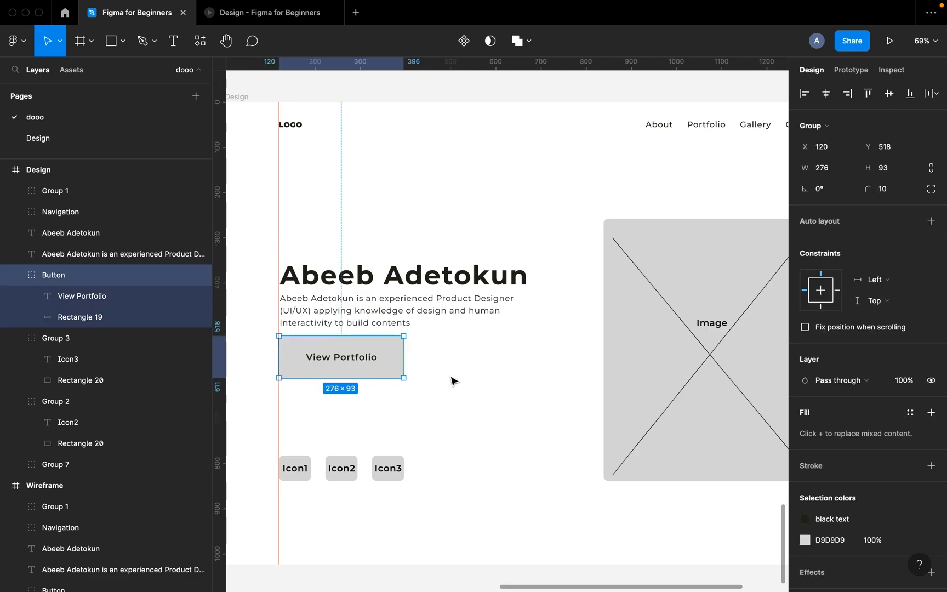
{"action": "scroll", "coordinate": [798, 391], "scroll_direction": "down", "scroll_amount": 2}
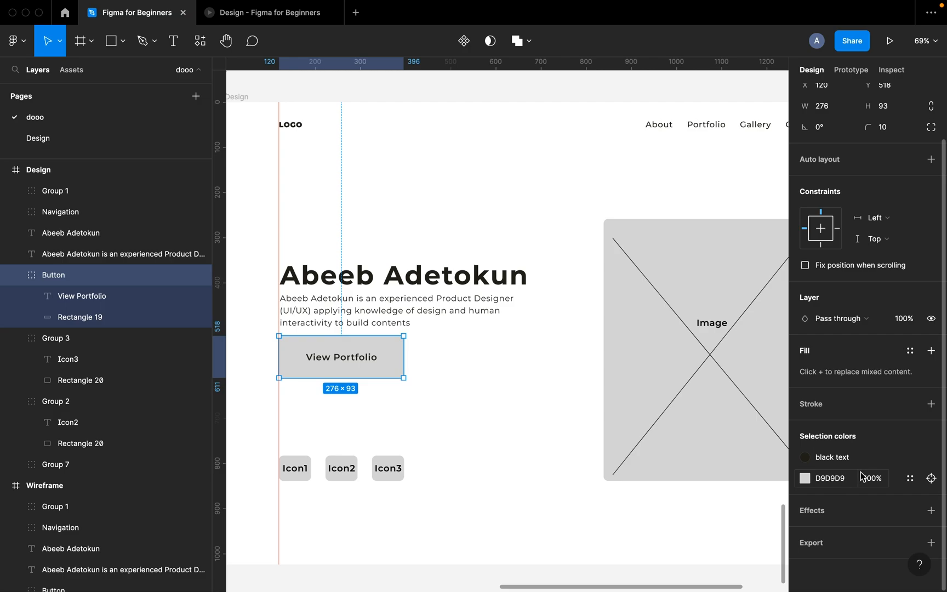
{"action": "left_click", "coordinate": [910, 478]}
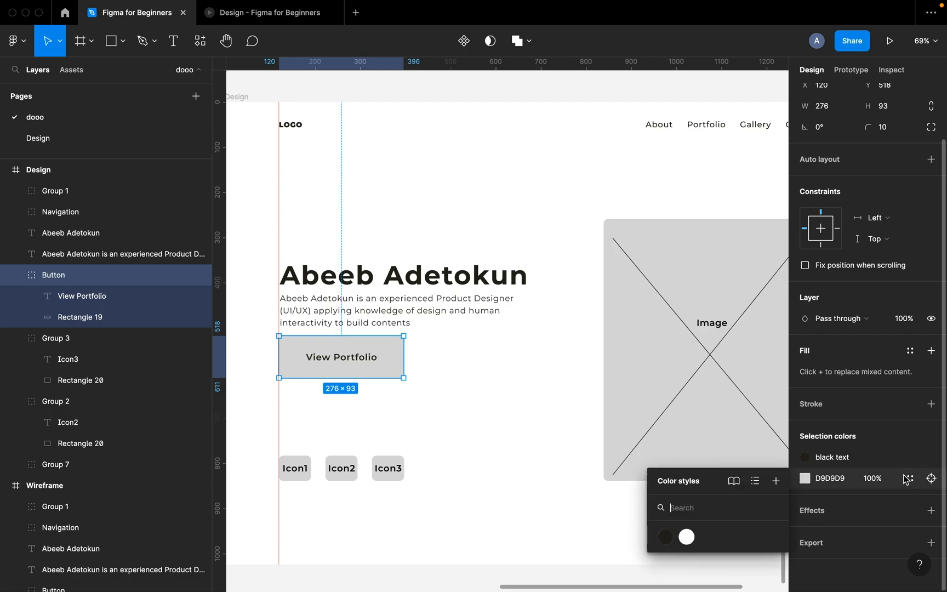
{"action": "left_click", "coordinate": [687, 537]}
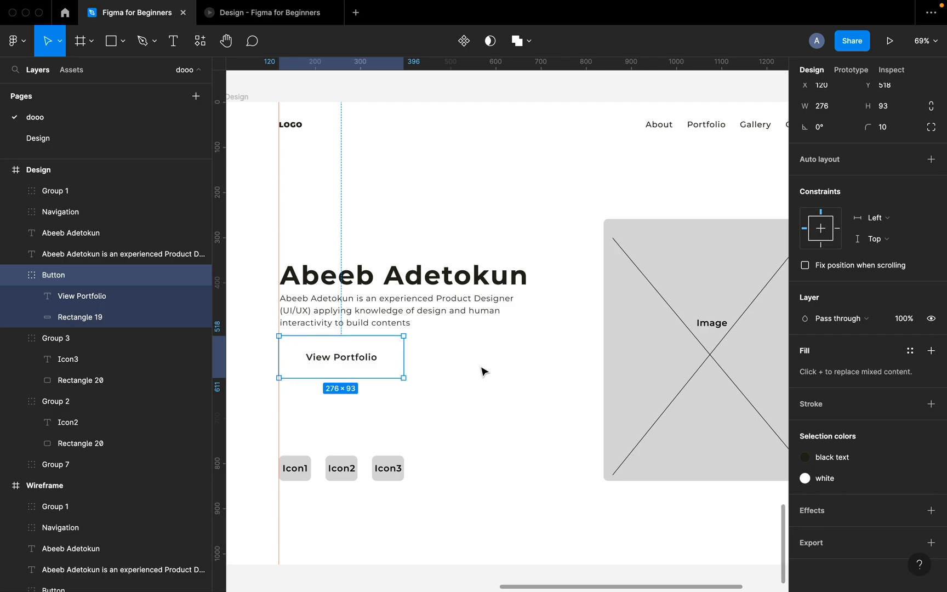
{"action": "left_click", "coordinate": [482, 369]}
- Set the Design frame's background fill to FFAA00
{"action": "scroll", "coordinate": [423, 372], "scroll_direction": "down", "scroll_amount": 2}
{"action": "scroll", "coordinate": [422, 372], "scroll_direction": "down", "scroll_amount": 2}
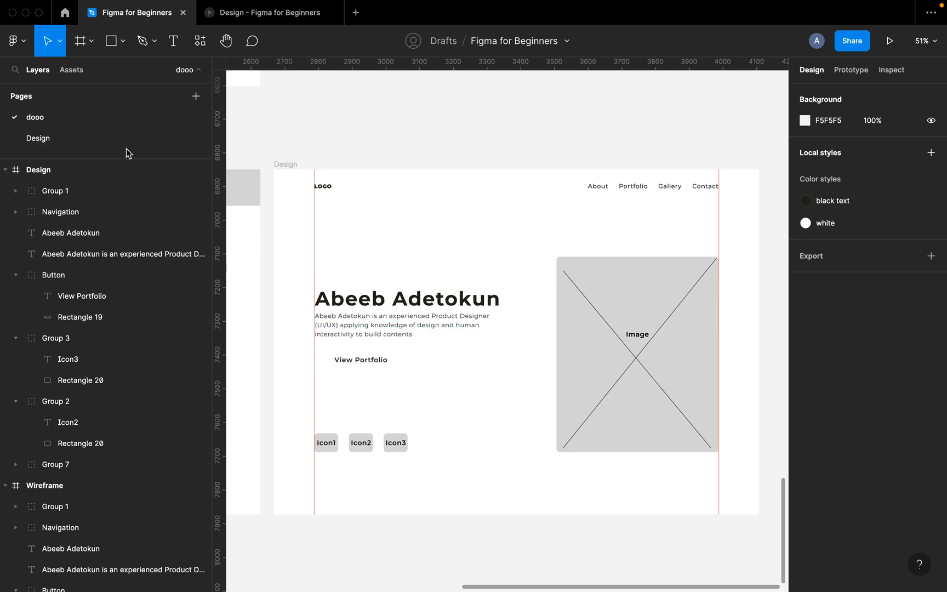
{"action": "left_click", "coordinate": [291, 165]}
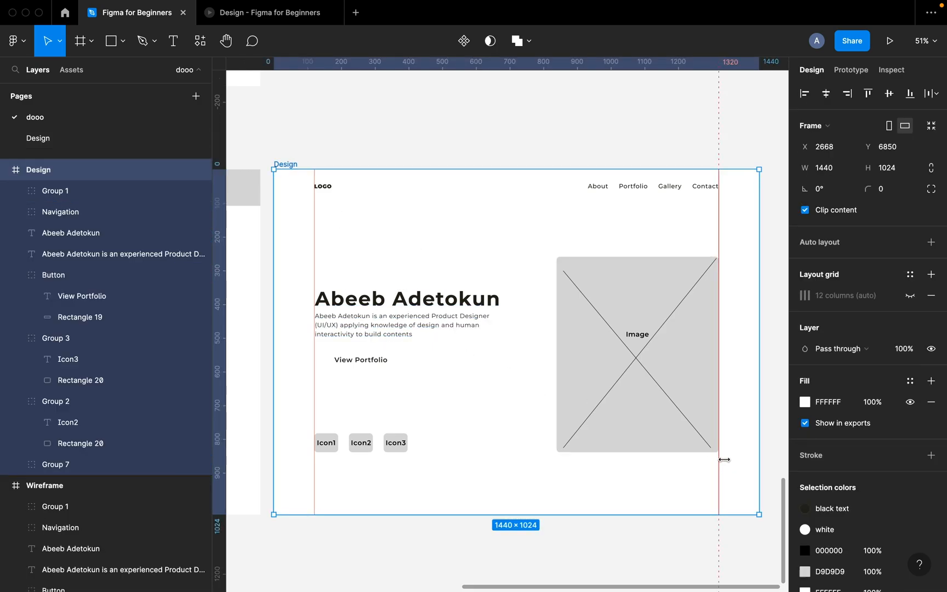
{"action": "left_click", "coordinate": [829, 404]}
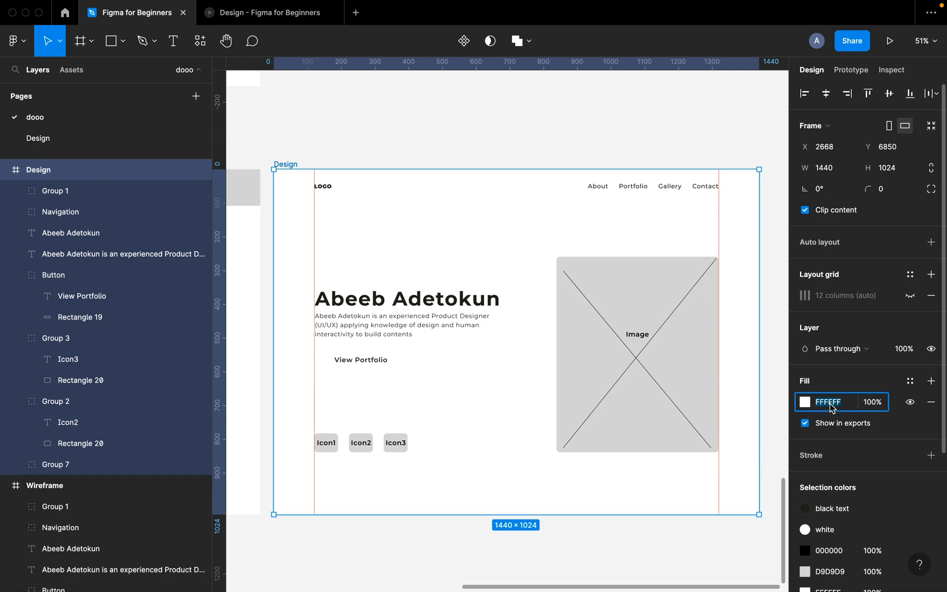
{"action": "type", "text": "FFAA00"}
{"action": "key", "text": "Return"}
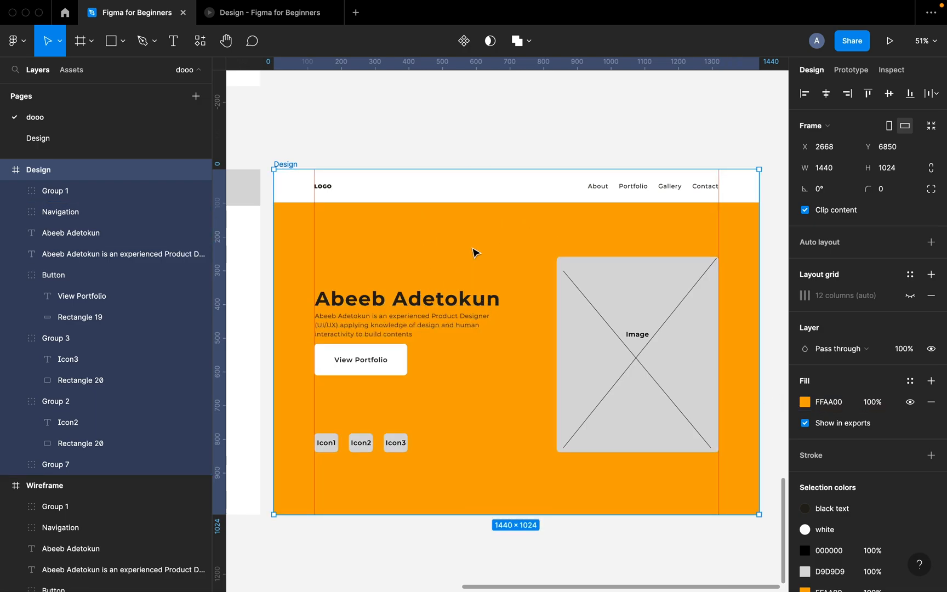
- Set the height of the View Portfolio button group to 72
{"action": "left_click", "coordinate": [658, 197]}
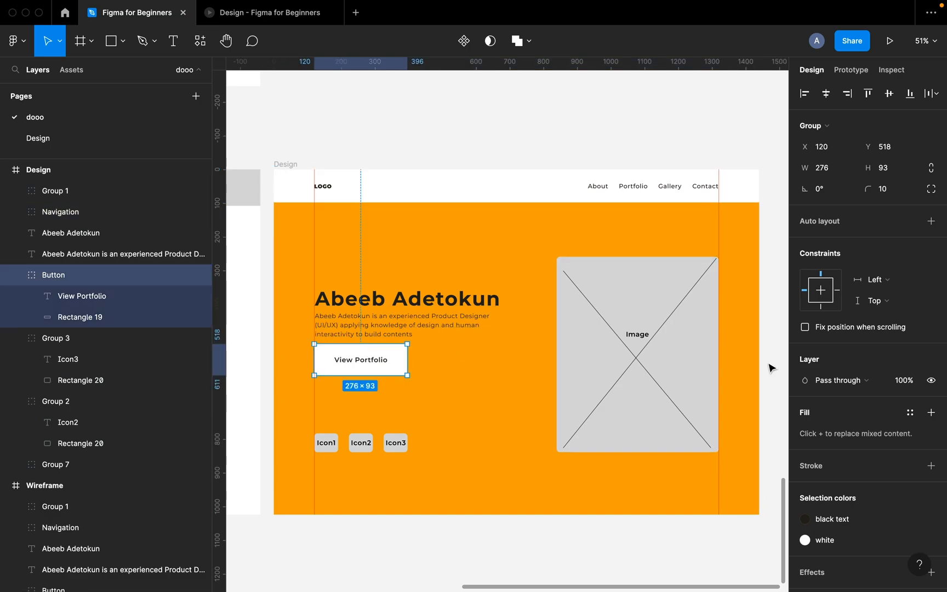
{"action": "scroll", "coordinate": [841, 463], "scroll_direction": "down", "scroll_amount": 3}
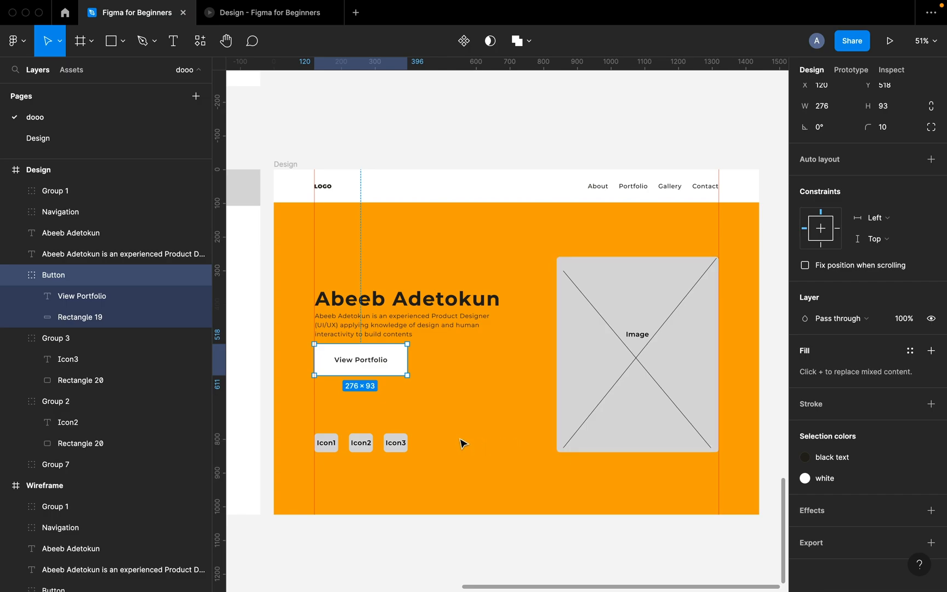
{"action": "left_click", "coordinate": [401, 346]}
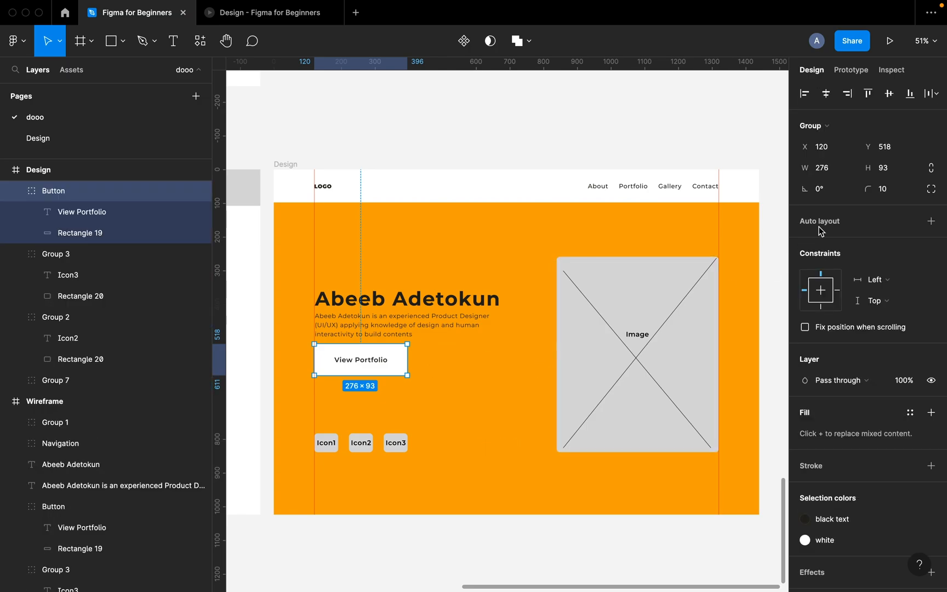
{"action": "left_click", "coordinate": [891, 169]}
{"action": "type", "text": "72"}
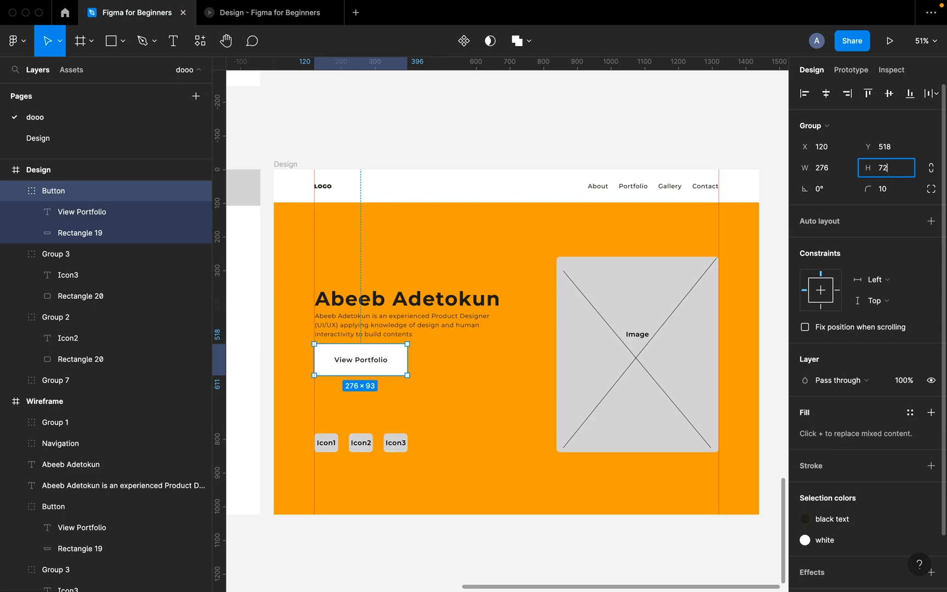
{"action": "key", "text": "Return"}
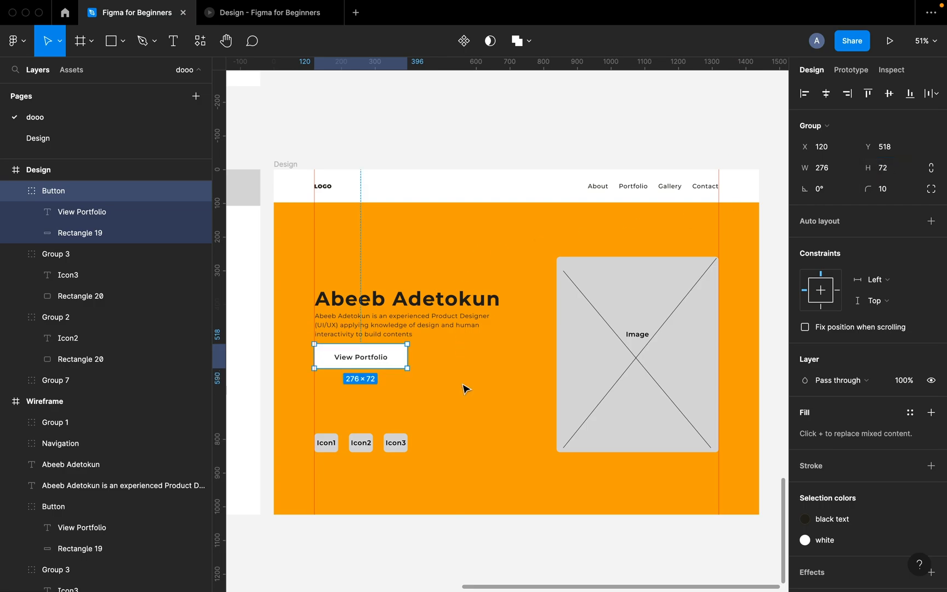
{"action": "left_click", "coordinate": [436, 356]}
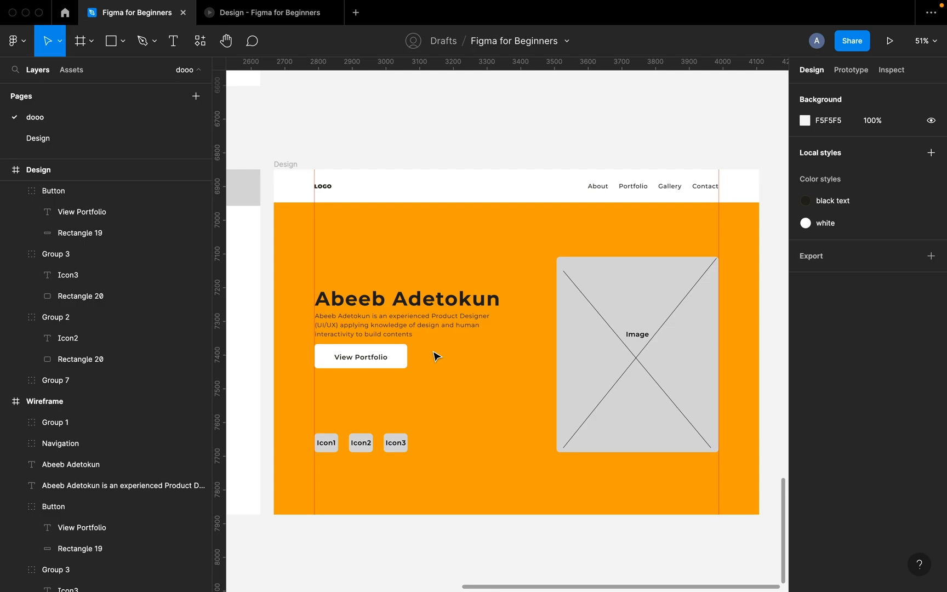
- Detach the "white" style from the View Portfolio button's background rectangle and set its fill to the grey 848484
{"action": "scroll", "coordinate": [317, 362], "scroll_direction": "up", "scroll_amount": 5}
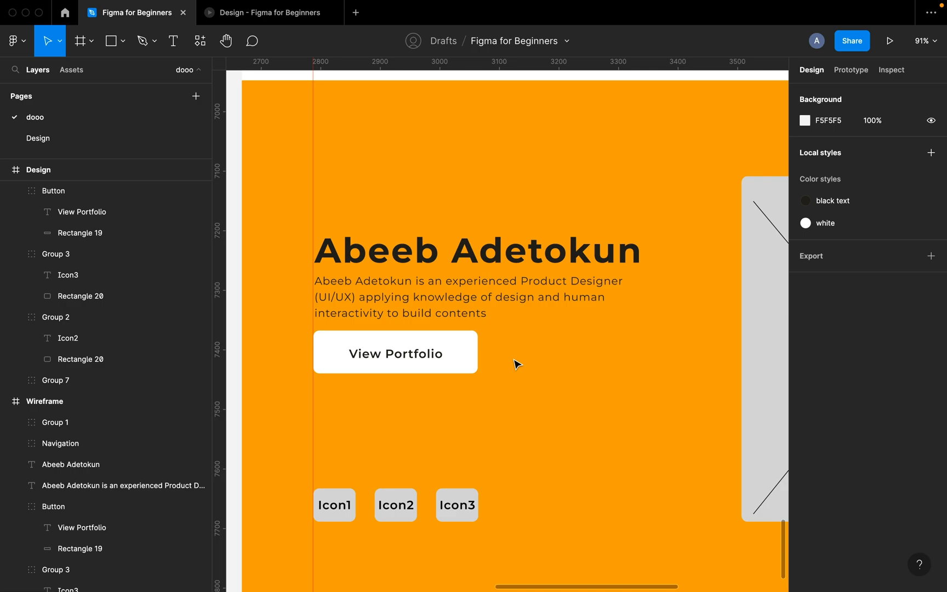
{"action": "left_click", "coordinate": [441, 359]}
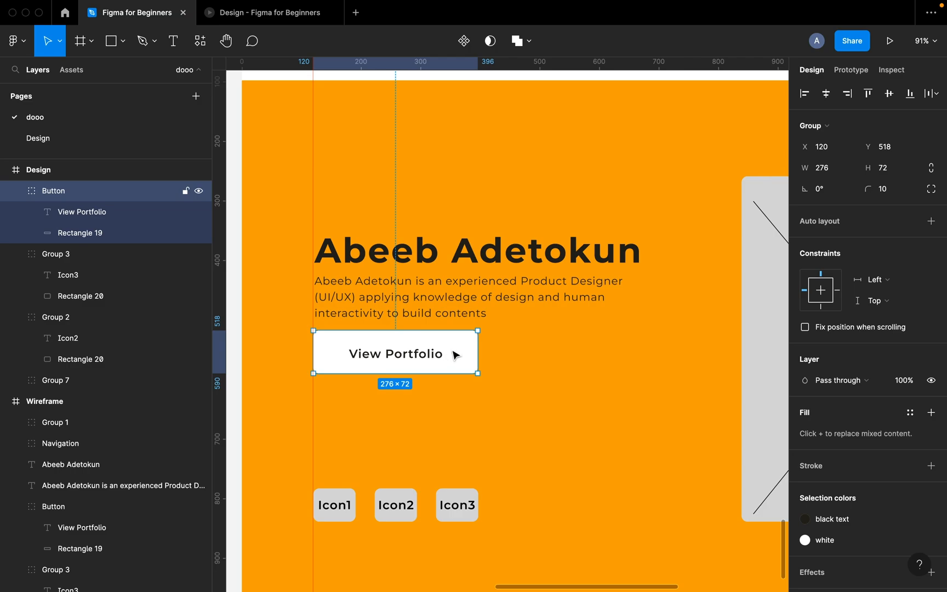
{"action": "left_click", "coordinate": [113, 215]}
{"action": "left_click", "coordinate": [115, 230]}
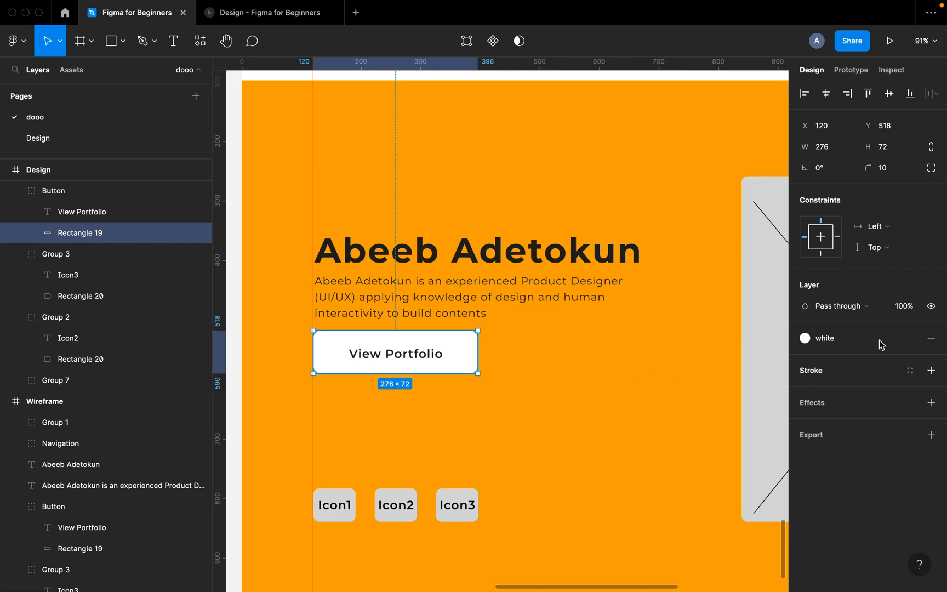
{"action": "left_click", "coordinate": [909, 339]}
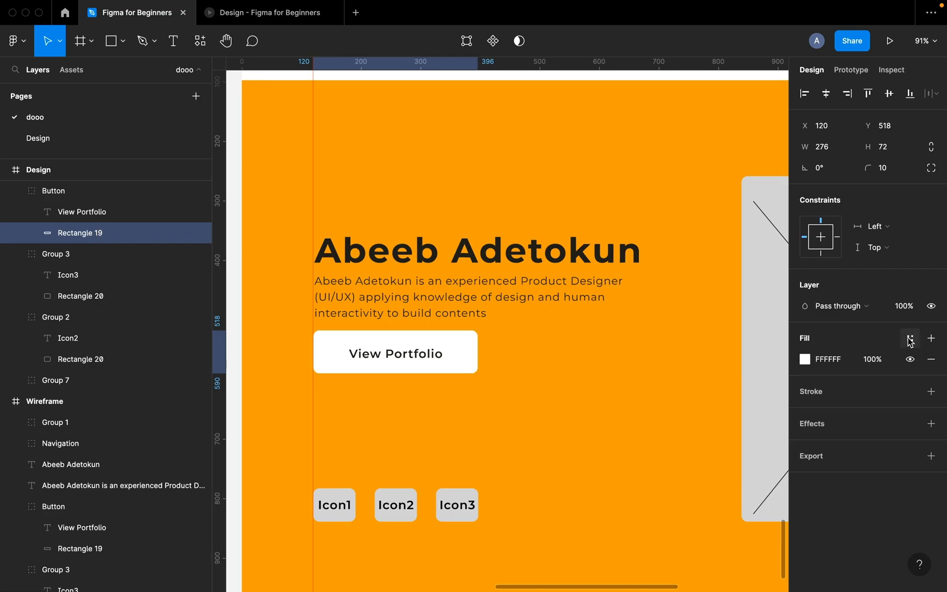
{"action": "left_click", "coordinate": [805, 359]}
{"action": "left_click_drag", "start_coordinate": [668, 393], "coordinate": [610, 347]}
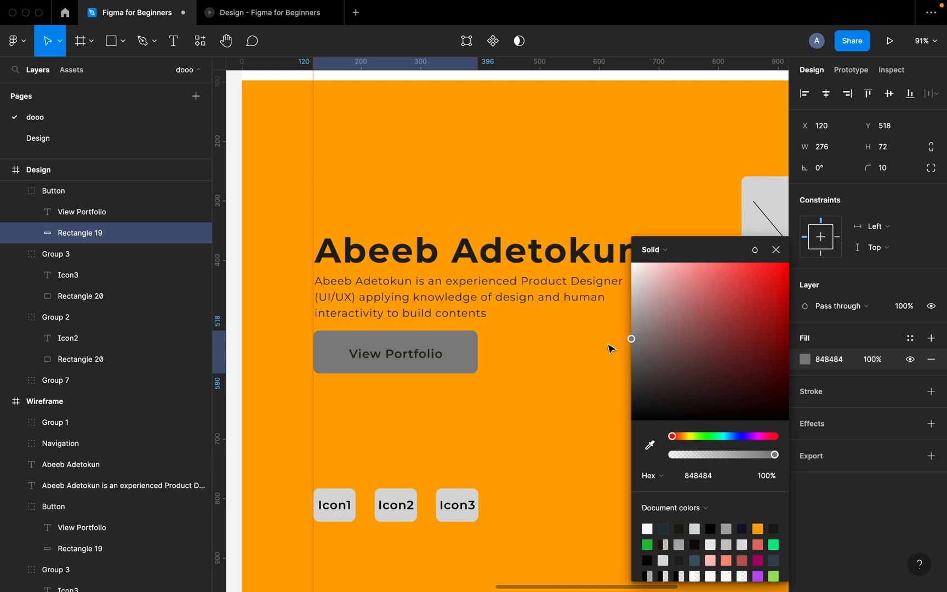
{"action": "left_click", "coordinate": [511, 406]}
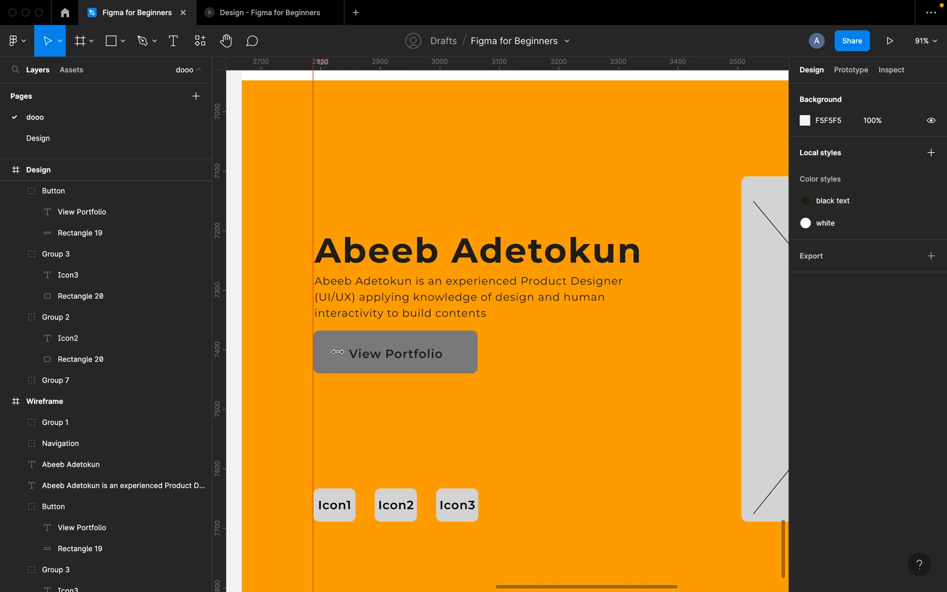
- Replace the View Portfolio button's grey 848484 with the "white" colour style and deselect the button
{"action": "scroll", "coordinate": [331, 366], "scroll_direction": "down", "scroll_amount": 5}
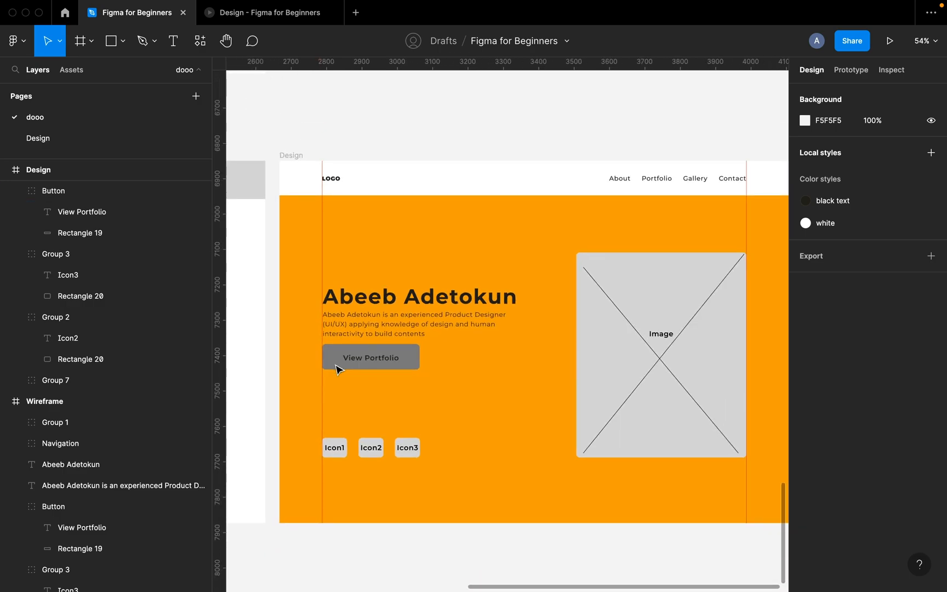
{"action": "scroll", "coordinate": [337, 368], "scroll_direction": "up", "scroll_amount": 5}
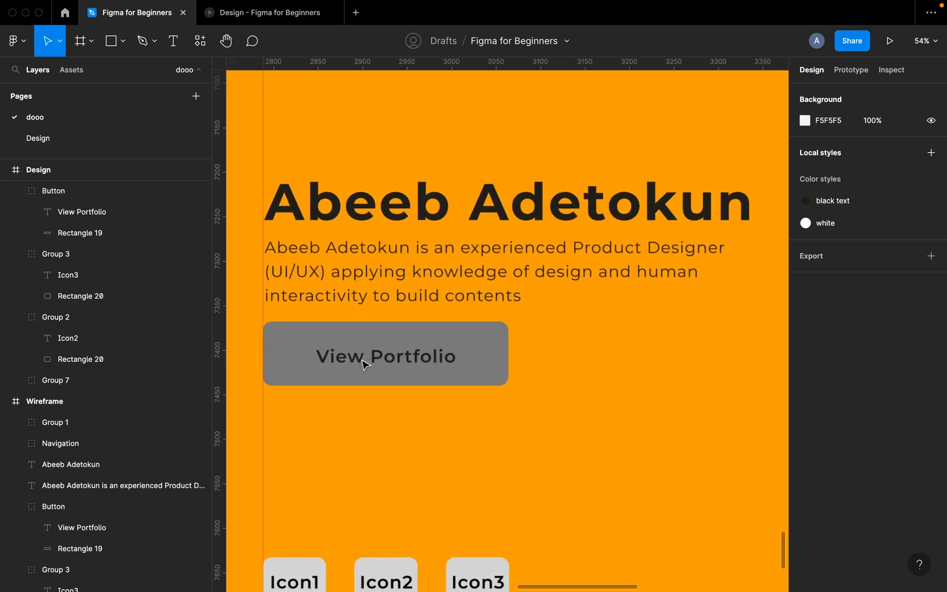
{"action": "left_click", "coordinate": [425, 367]}
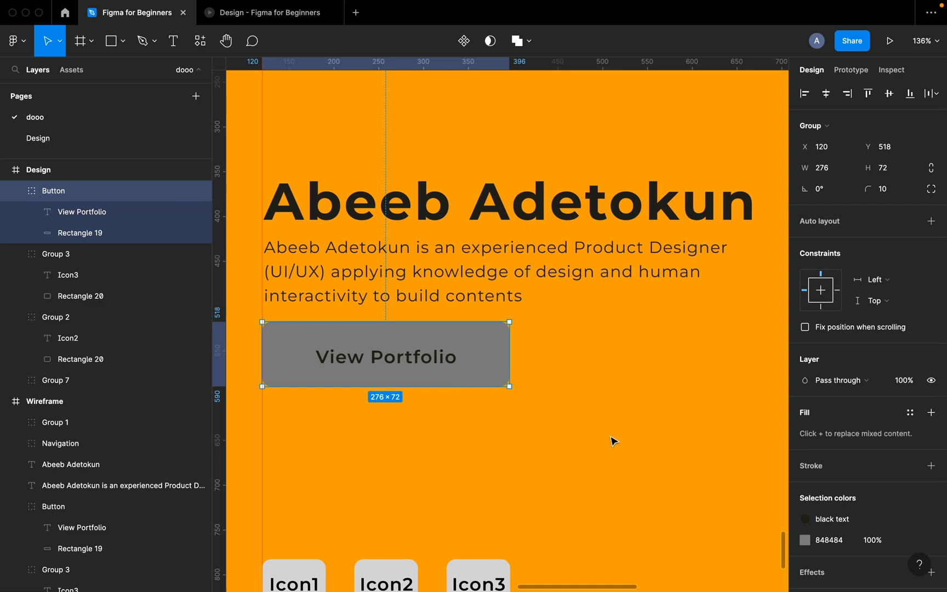
{"action": "left_click", "coordinate": [910, 540]}
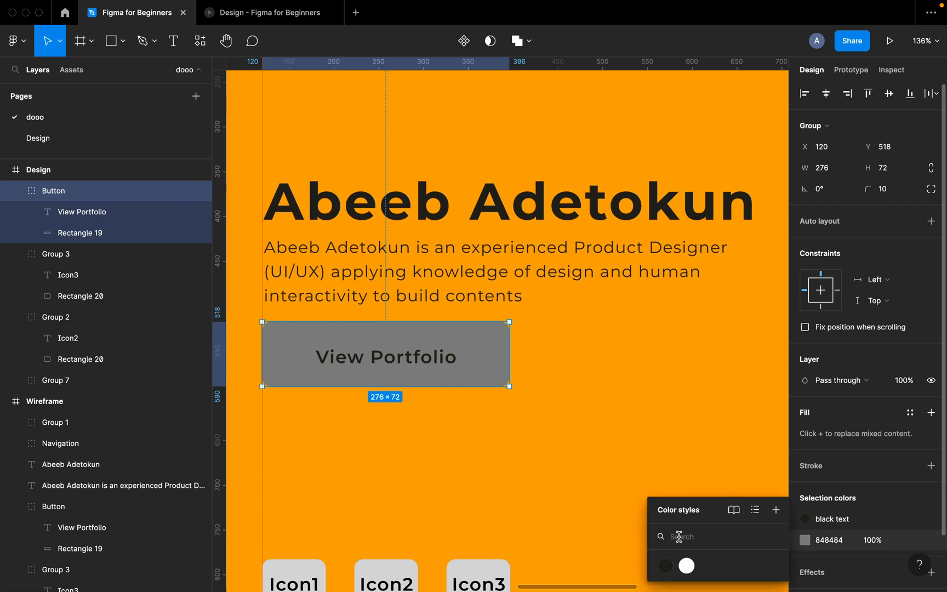
{"action": "left_click", "coordinate": [685, 565]}
{"action": "left_click", "coordinate": [461, 429]}
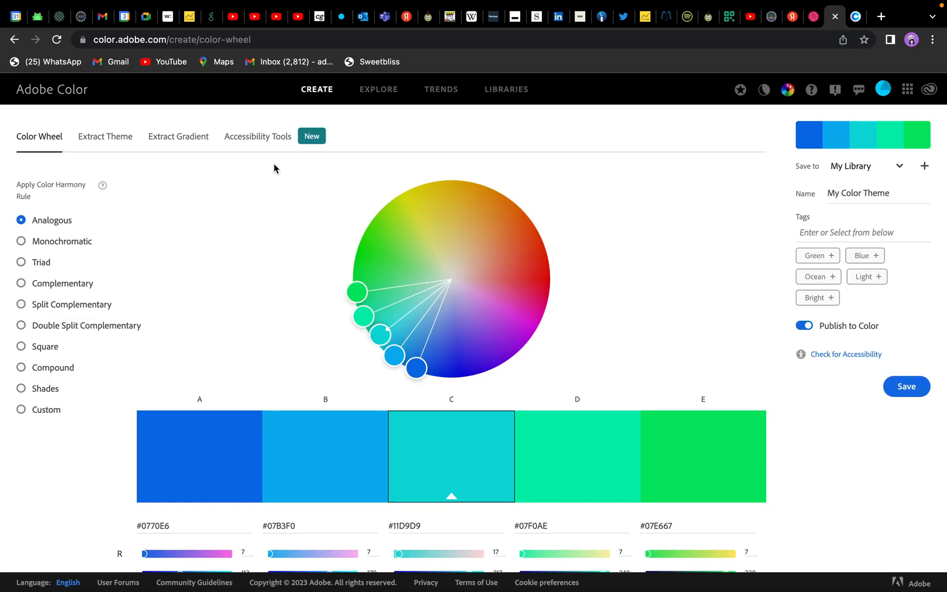
- In Adobe Color, open the accessibility contrast checker, examine the contrast results and darken the background colour to #C75126
{"action": "left_click", "coordinate": [258, 145]}
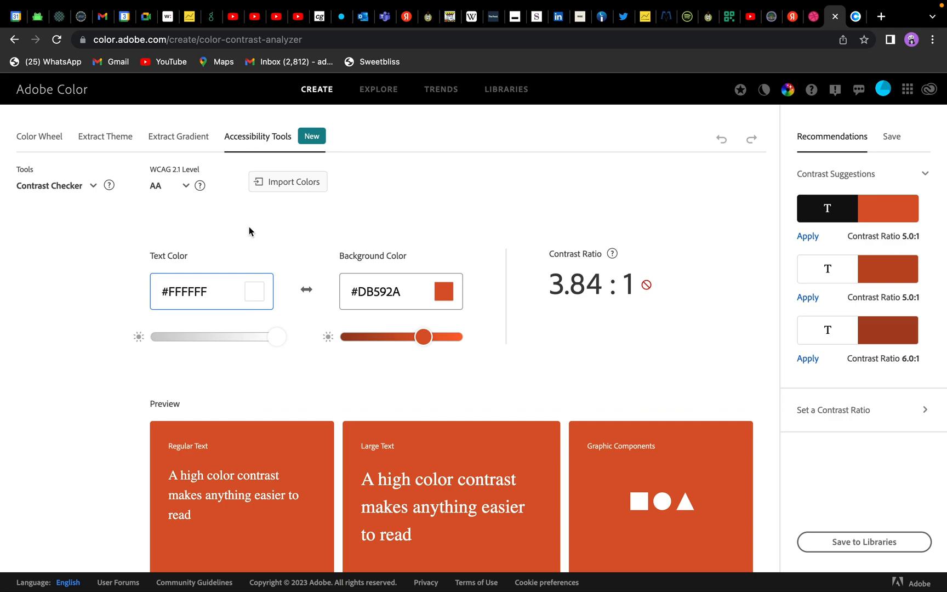
{"action": "scroll", "coordinate": [252, 227], "scroll_direction": "down", "scroll_amount": 1}
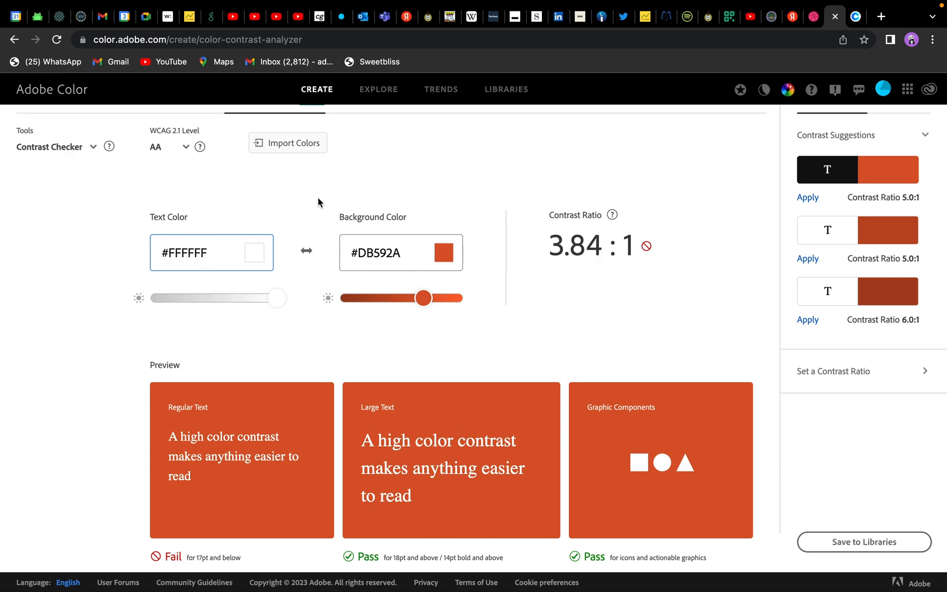
{"action": "scroll", "coordinate": [341, 414], "scroll_direction": "down", "scroll_amount": 1}
{"action": "scroll", "coordinate": [413, 420], "scroll_direction": "down", "scroll_amount": 1}
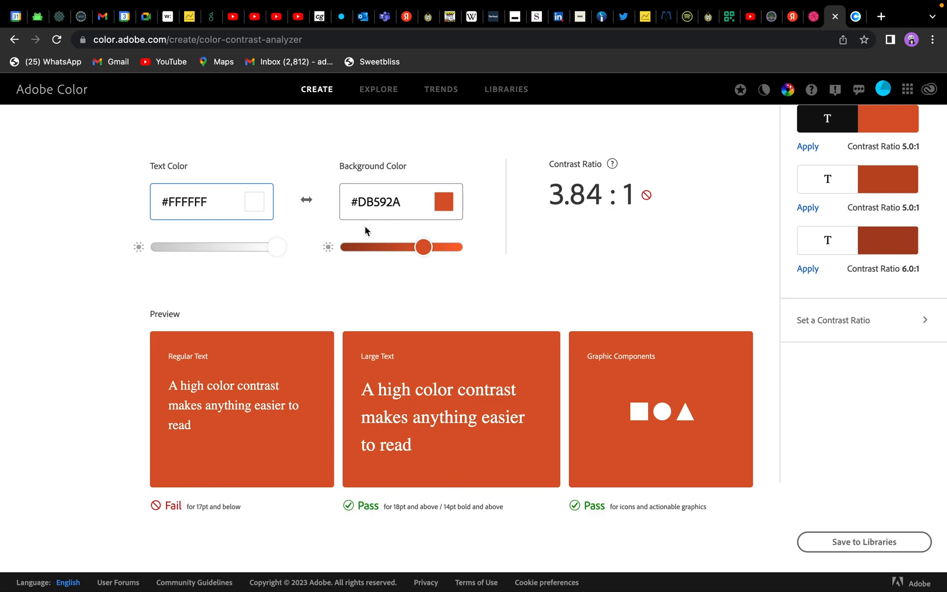
{"action": "left_click", "coordinate": [395, 205]}
{"action": "left_click_drag", "start_coordinate": [420, 246], "coordinate": [397, 251]}
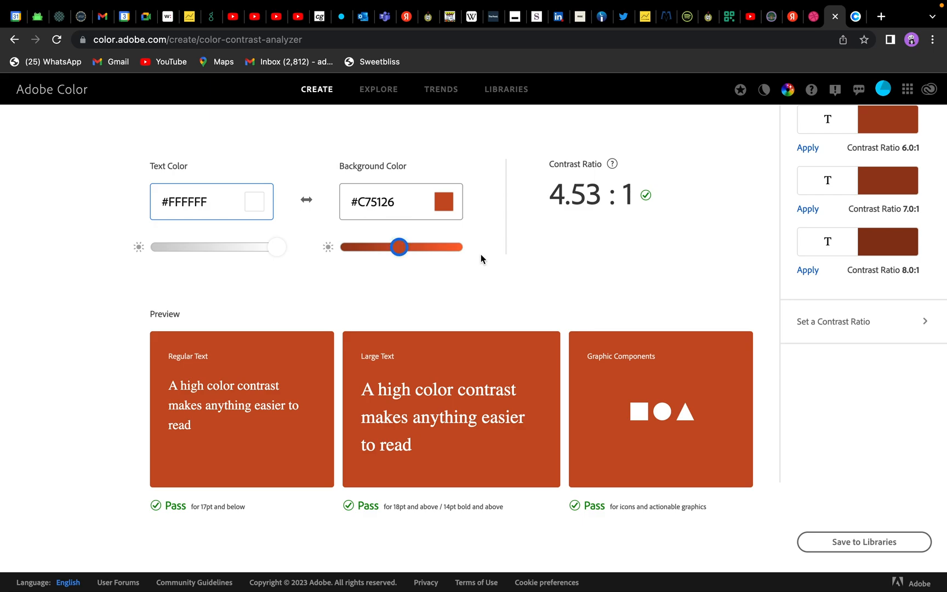
- Copy the name heading's fill value from the Figma design and set the Adobe Color contrast checker's text colour to #24211B
{"action": "key", "text": "ctrl+Right"}
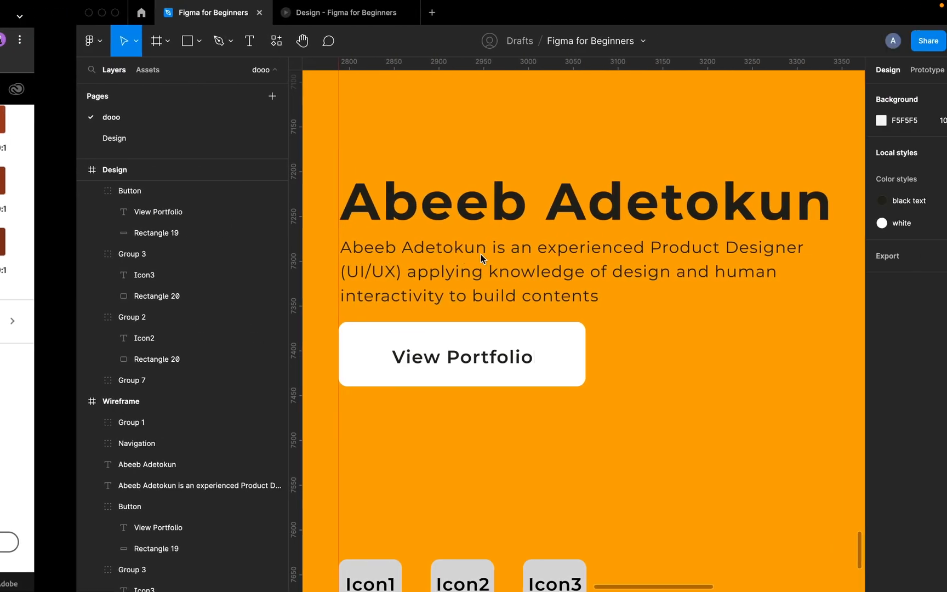
{"action": "scroll", "coordinate": [627, 337], "scroll_direction": "down", "scroll_amount": 6}
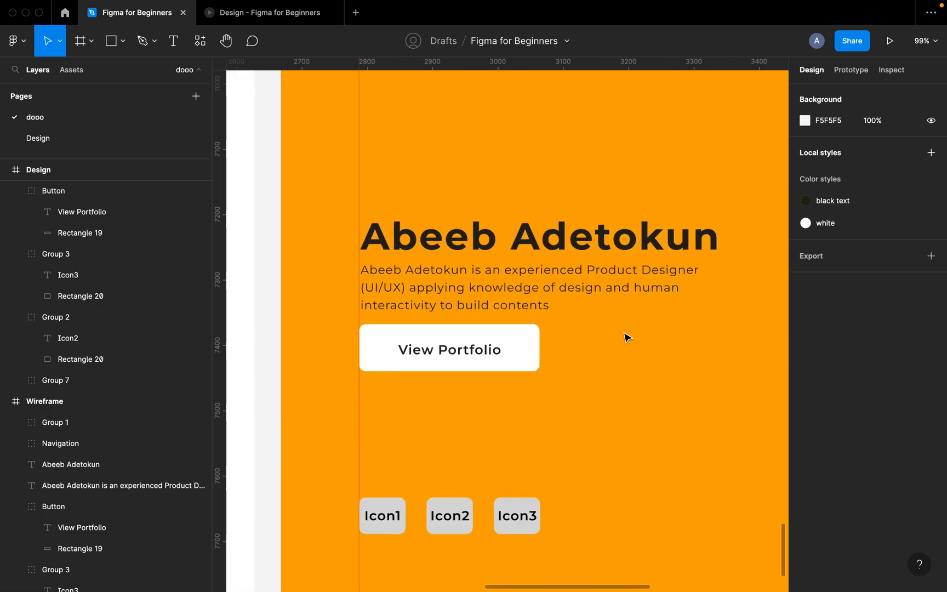
{"action": "left_click", "coordinate": [599, 377]}
{"action": "scroll", "coordinate": [834, 483], "scroll_direction": "down", "scroll_amount": 2}
{"action": "left_click", "coordinate": [834, 484]}
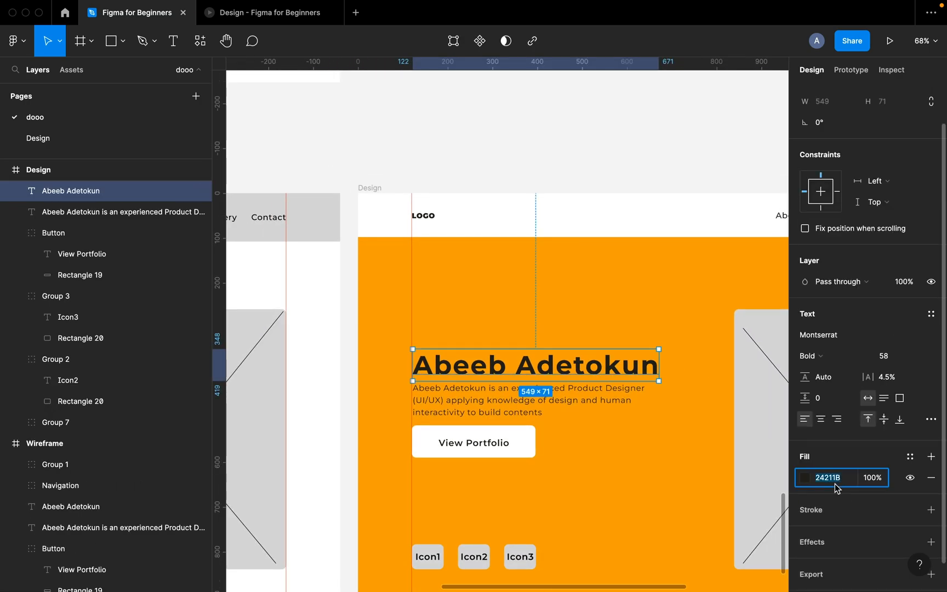
{"action": "key", "text": "ctrl+Left"}
{"action": "left_click", "coordinate": [214, 198]}
{"action": "key", "text": "ctrl+a"}
{"action": "type", "text": "#24211B"}
{"action": "key", "text": "Return"}
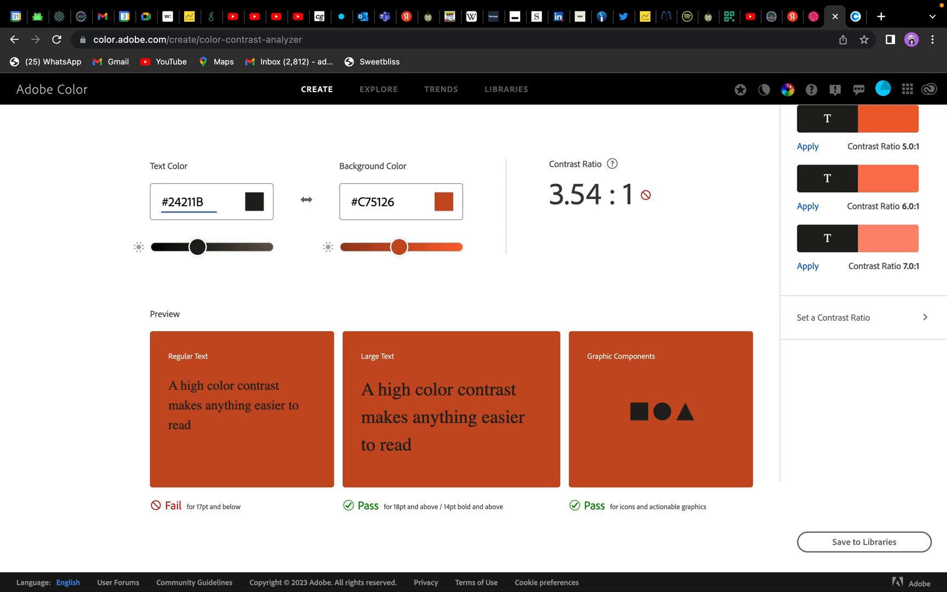
- Copy the Design frame's fill value from Figma and set the Adobe Color contrast checker's background colour to #FFAA00
{"action": "key", "text": "ctrl+Right"}
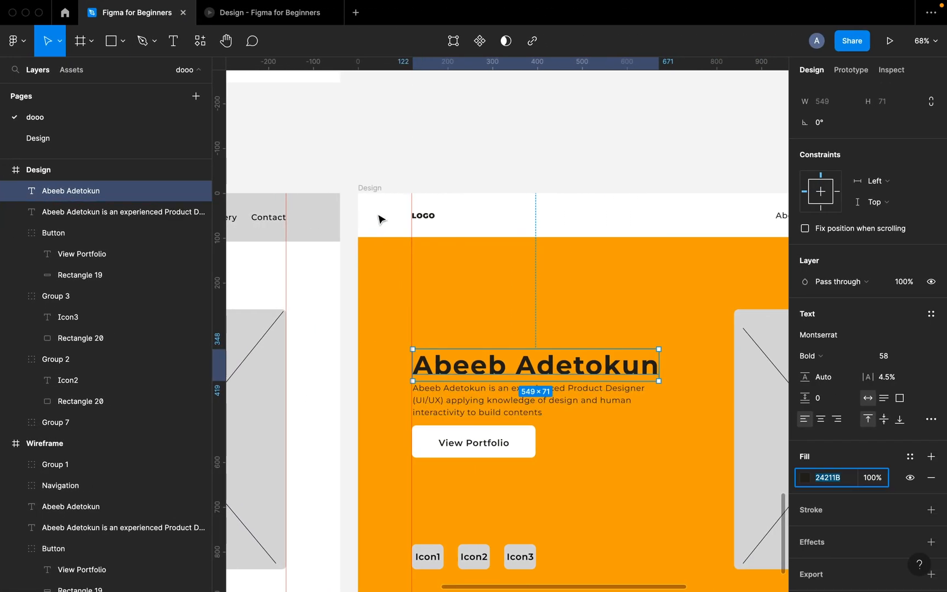
{"action": "left_click", "coordinate": [370, 187]}
{"action": "left_click", "coordinate": [840, 342]}
{"action": "key", "text": "ctrl+Left"}
{"action": "left_click", "coordinate": [378, 207]}
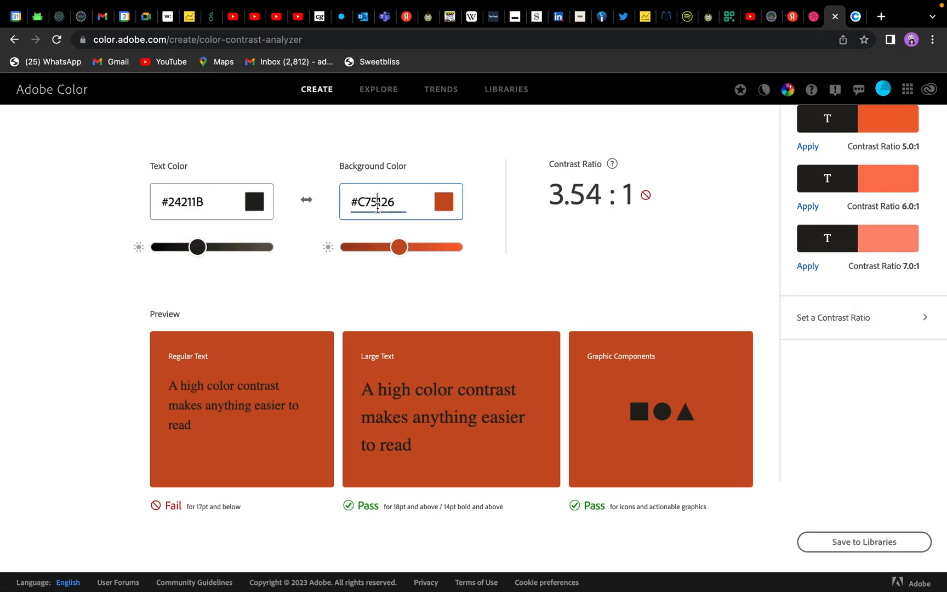
{"action": "key", "text": "super+a"}
{"action": "type", "text": "#FFAA00"}
{"action": "key", "text": "Return"}
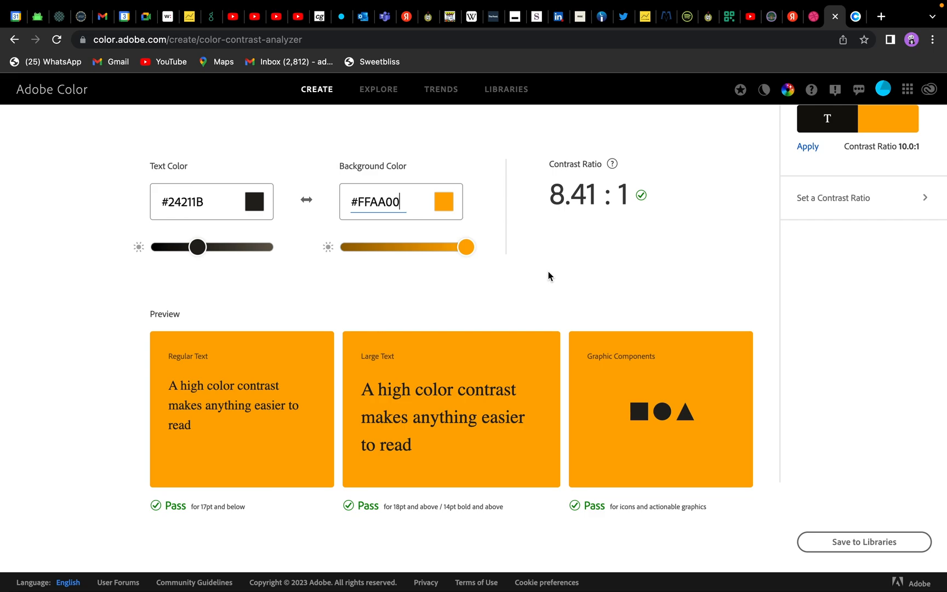
- Switch back to Figma and paste the copied Xd, Sketch and Figma icon images below the Design frame
{"action": "key", "text": "ctrl+Right"}
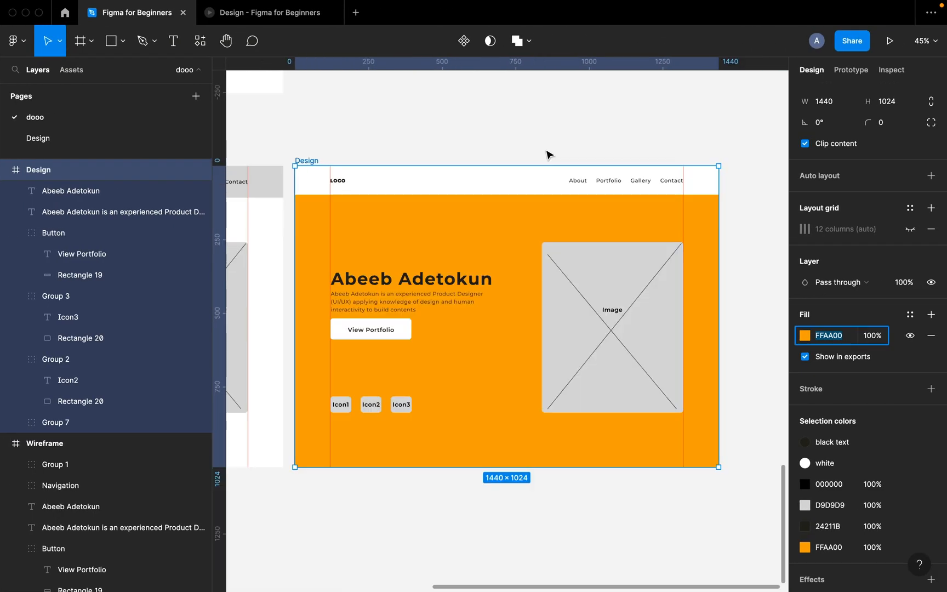
{"action": "scroll", "coordinate": [523, 295], "scroll_direction": "up", "scroll_amount": 2}
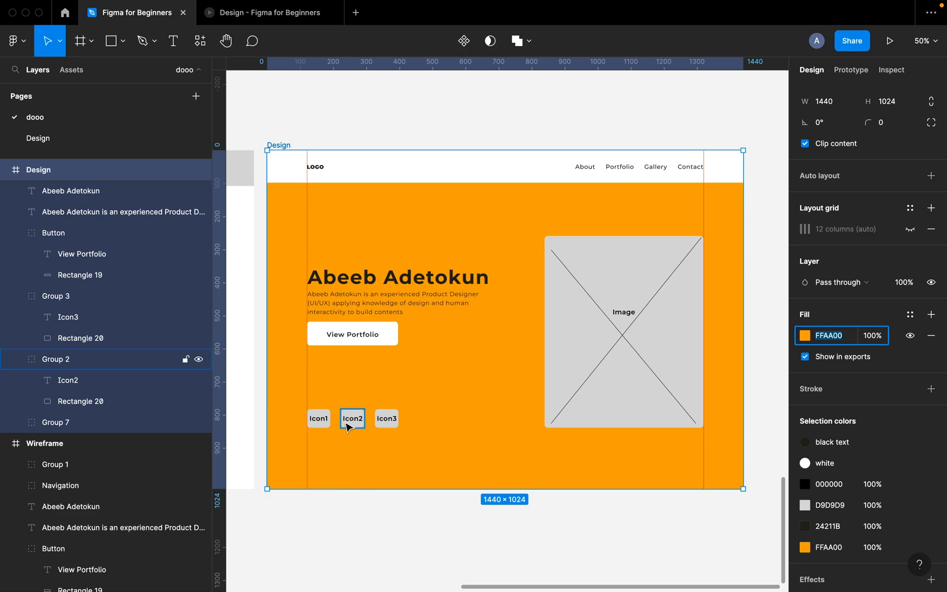
{"action": "scroll", "coordinate": [347, 426], "scroll_direction": "up", "scroll_amount": 5}
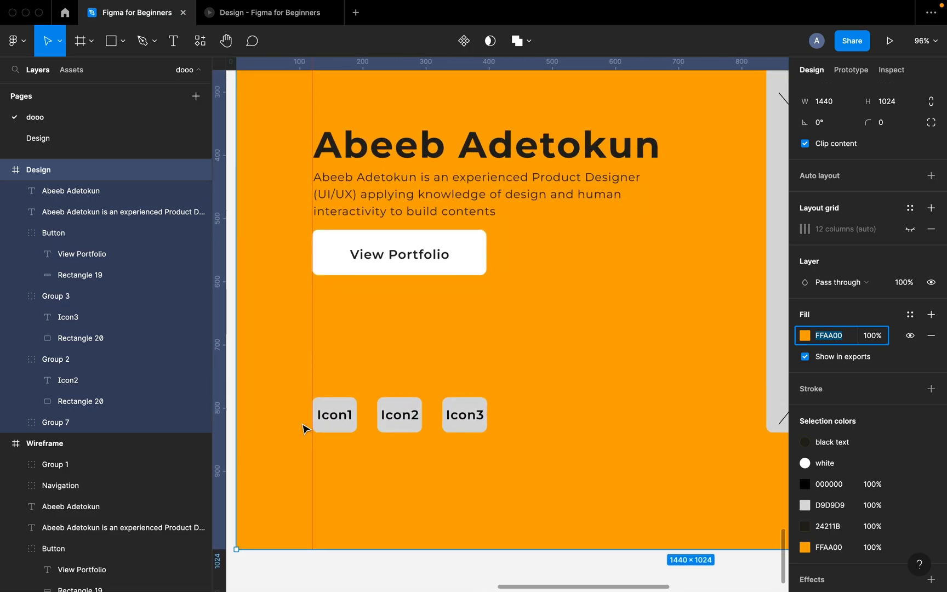
{"action": "left_click", "coordinate": [346, 419]}
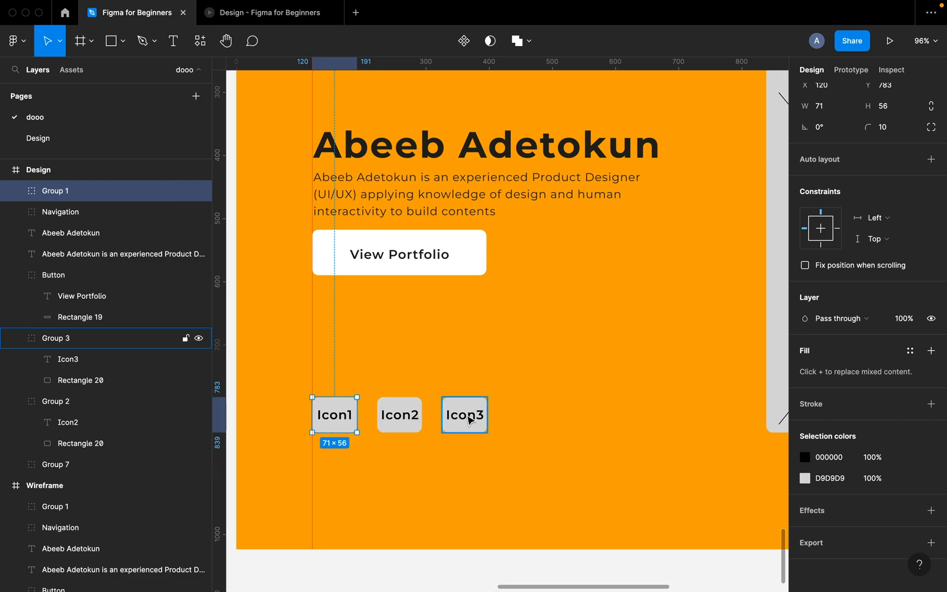
{"action": "scroll", "coordinate": [467, 417], "scroll_direction": "down", "scroll_amount": 5}
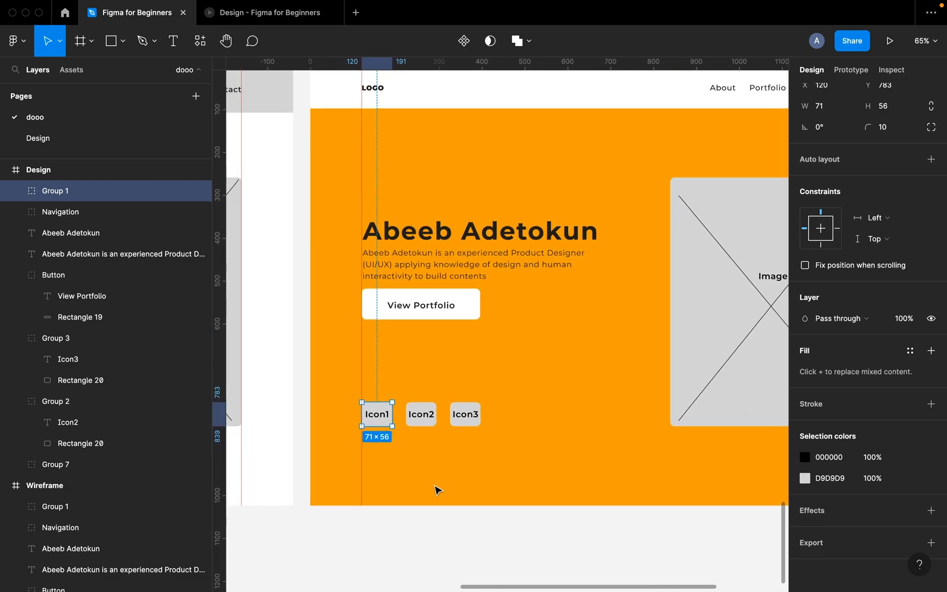
{"action": "right_click", "coordinate": [351, 444]}
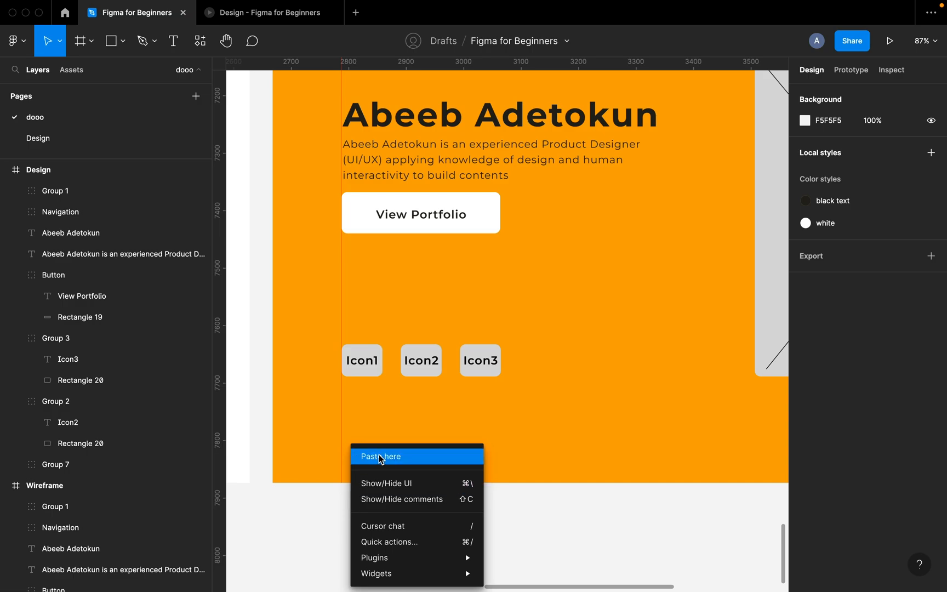
{"action": "left_click", "coordinate": [381, 456]}
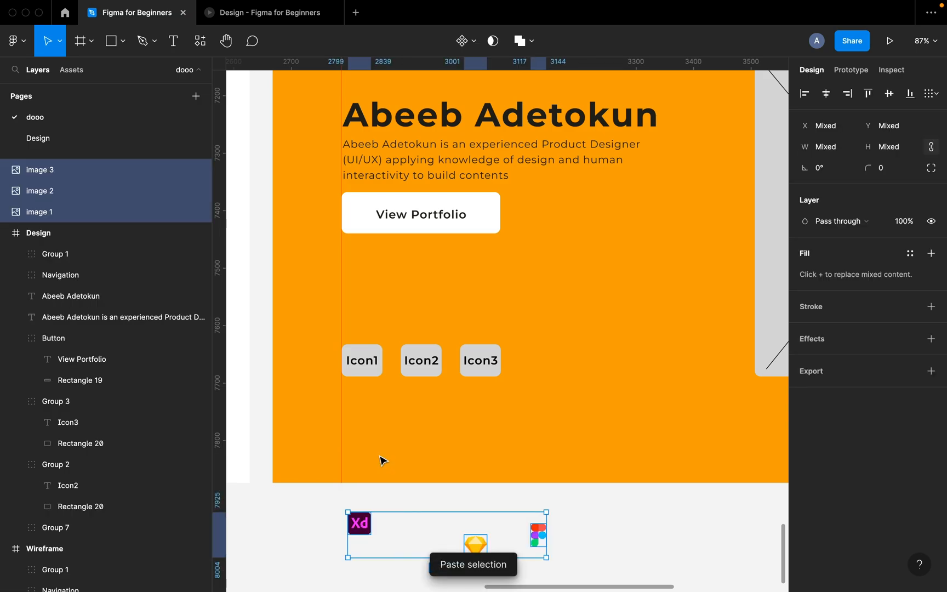
- Add a drop shadow effect to the background rectangle of the View Portfolio button in the Design frame
{"action": "left_click", "coordinate": [663, 552]}
{"action": "scroll", "coordinate": [665, 553], "scroll_direction": "down", "scroll_amount": 2}
{"action": "scroll", "coordinate": [665, 553], "scroll_direction": "down", "scroll_amount": 1}
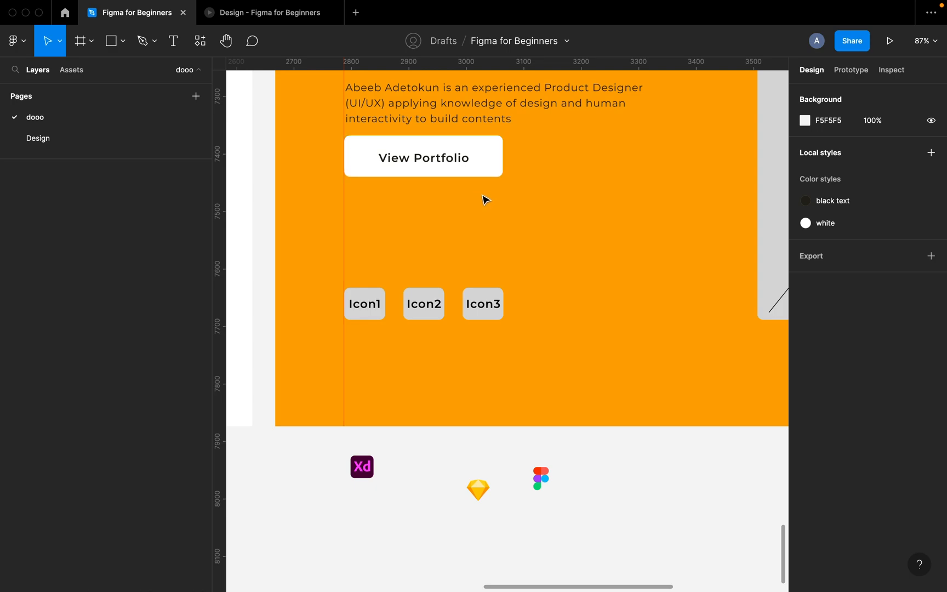
{"action": "left_click", "coordinate": [464, 157]}
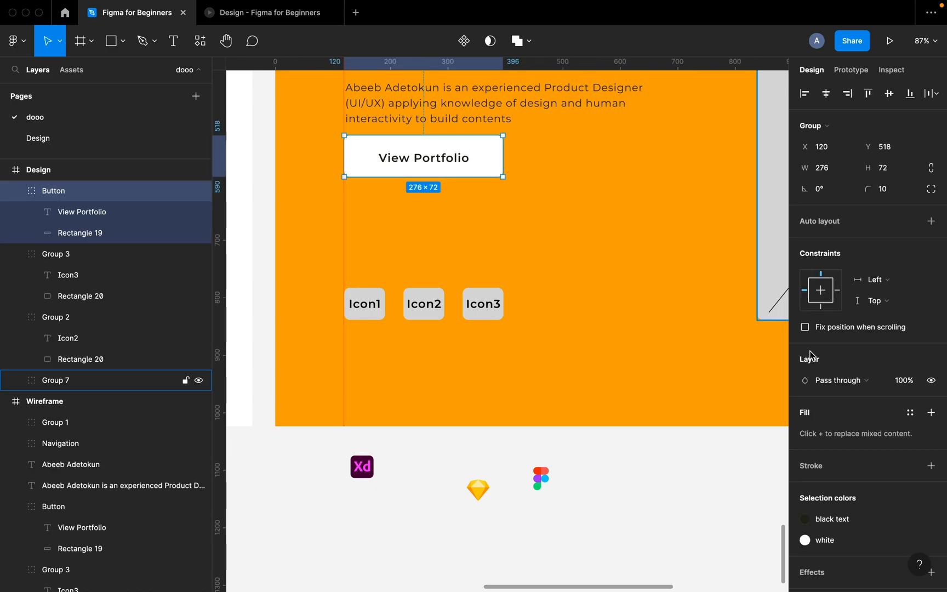
{"action": "left_click", "coordinate": [82, 233]}
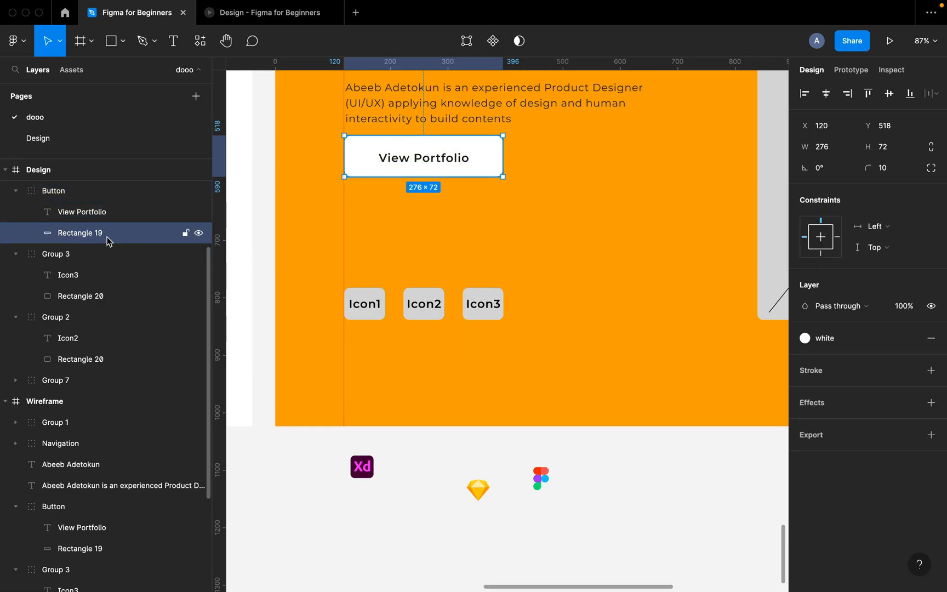
{"action": "left_click", "coordinate": [844, 404]}
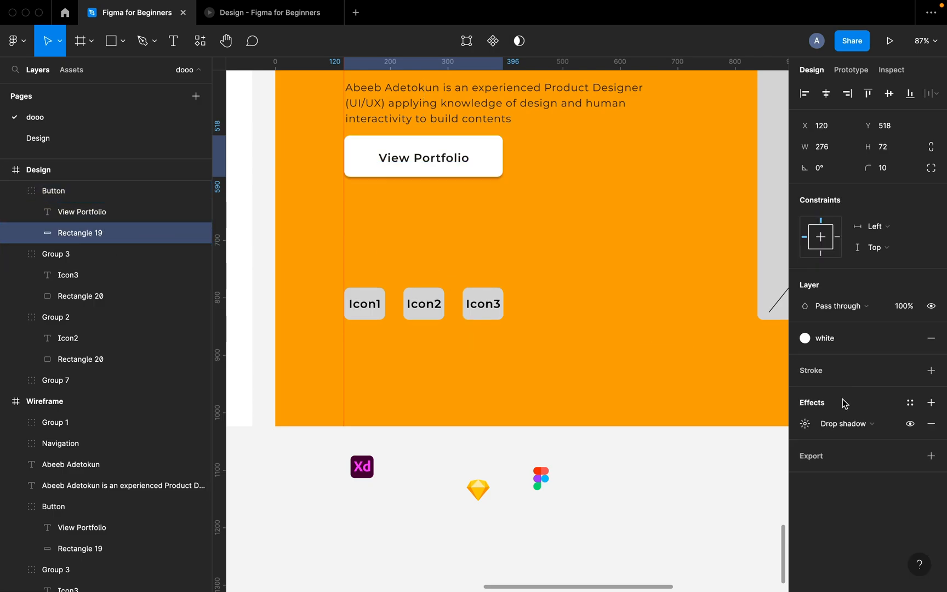
{"action": "left_click", "coordinate": [864, 433]}
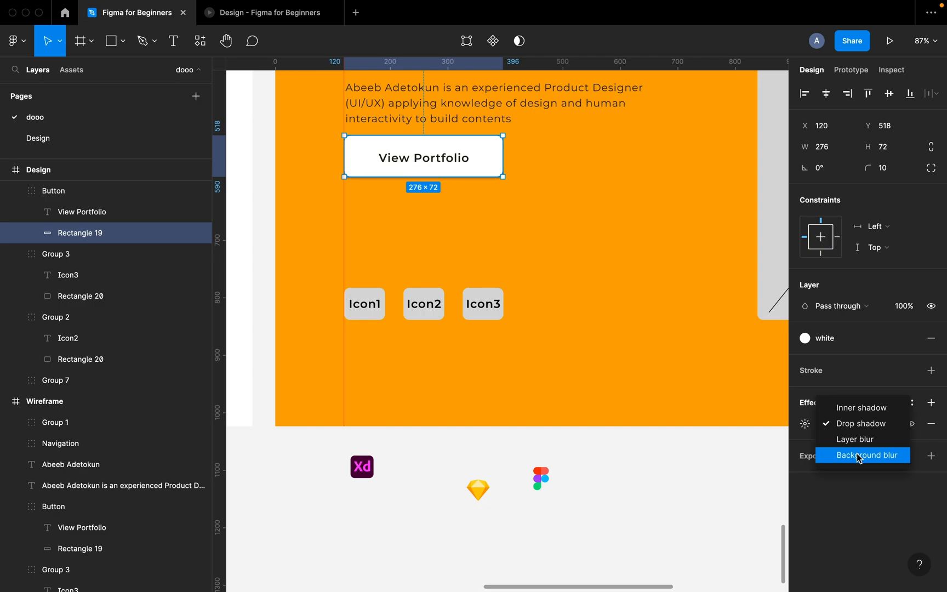
{"action": "left_click", "coordinate": [858, 426]}
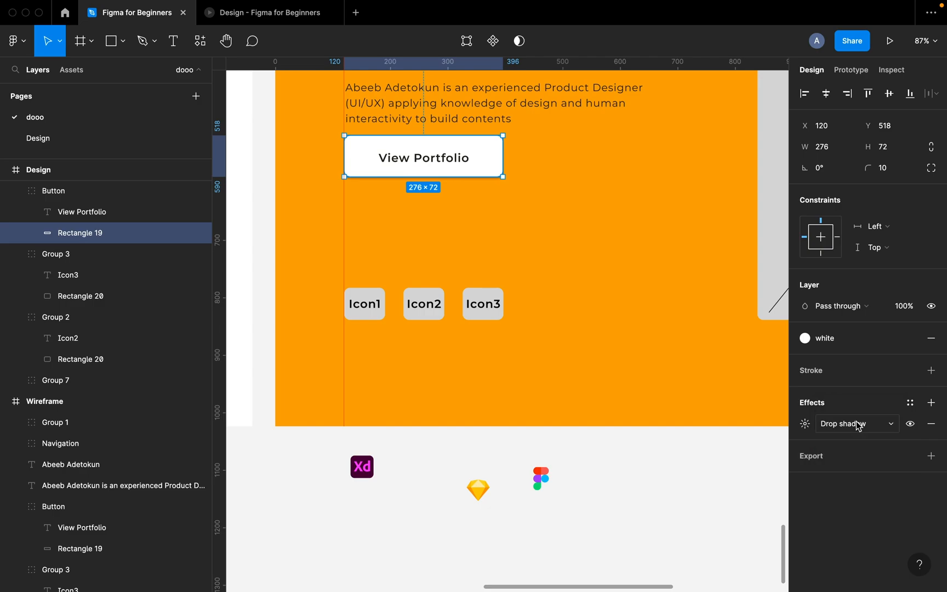
- Set the button's drop shadow to a Y offset of 6 and a blur of 12
{"action": "left_click", "coordinate": [805, 425]}
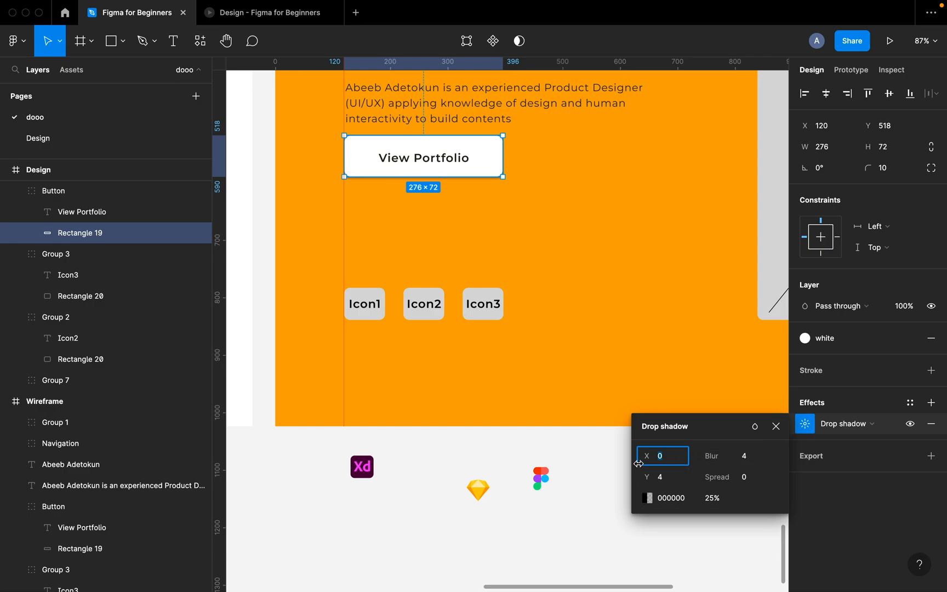
{"action": "scroll", "coordinate": [430, 179], "scroll_direction": "up", "scroll_amount": 5}
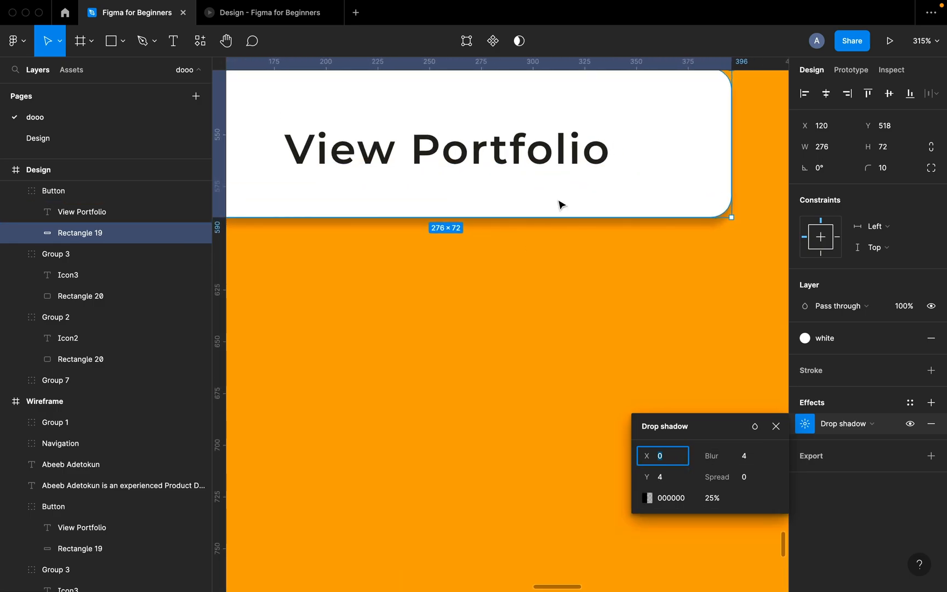
{"action": "left_click_drag", "start_coordinate": [649, 479], "coordinate": [645, 457]}
{"action": "left_click", "coordinate": [661, 477]}
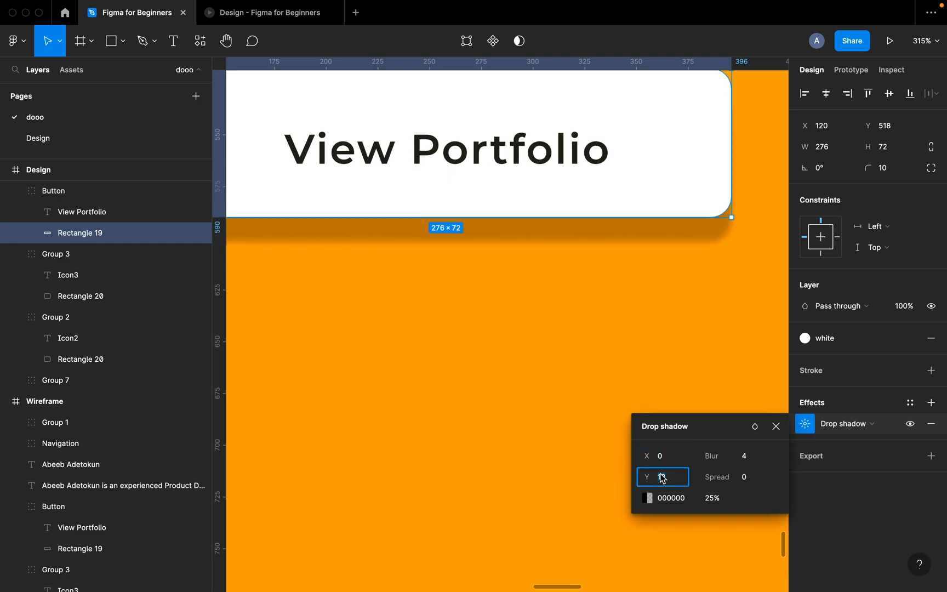
{"action": "type", "text": "6"}
{"action": "left_click", "coordinate": [740, 460]}
{"action": "type", "text": "12"}
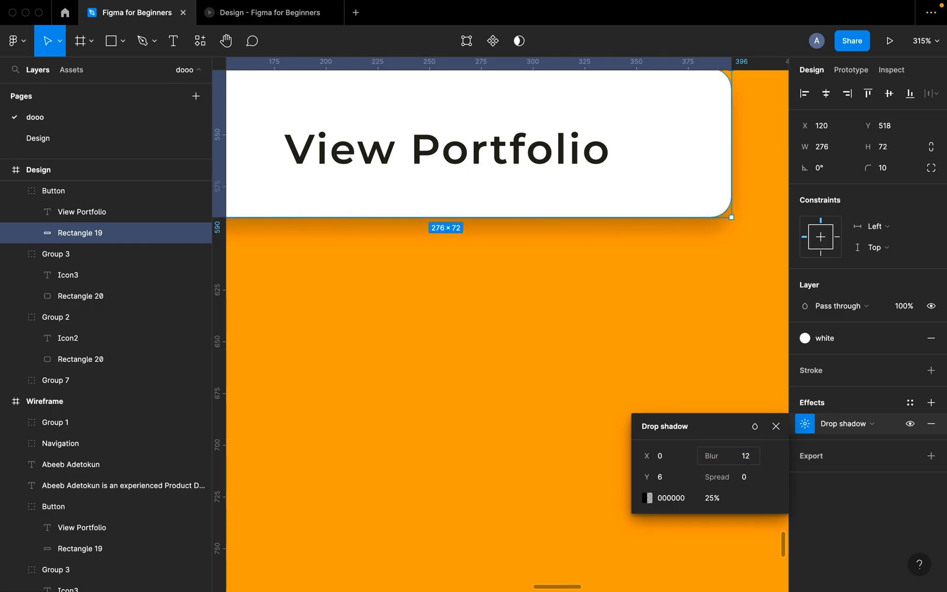
- Set the button's drop shadow colour to 24211B at 20% opacity and close the shadow settings
{"action": "left_click", "coordinate": [670, 497]}
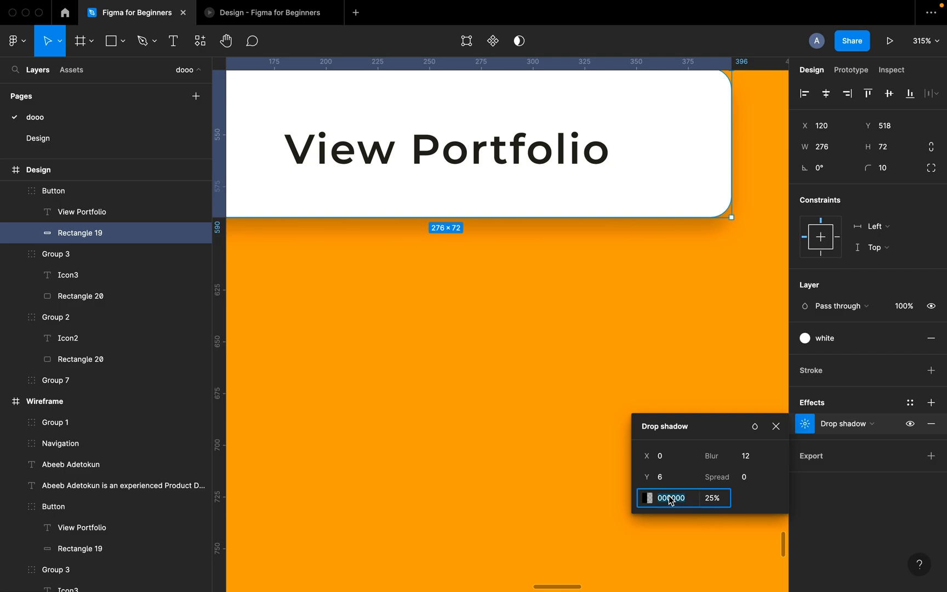
{"action": "type", "text": "24211B"}
{"action": "left_click", "coordinate": [712, 500]}
{"action": "type", "text": "20"}
{"action": "key", "text": "Return"}
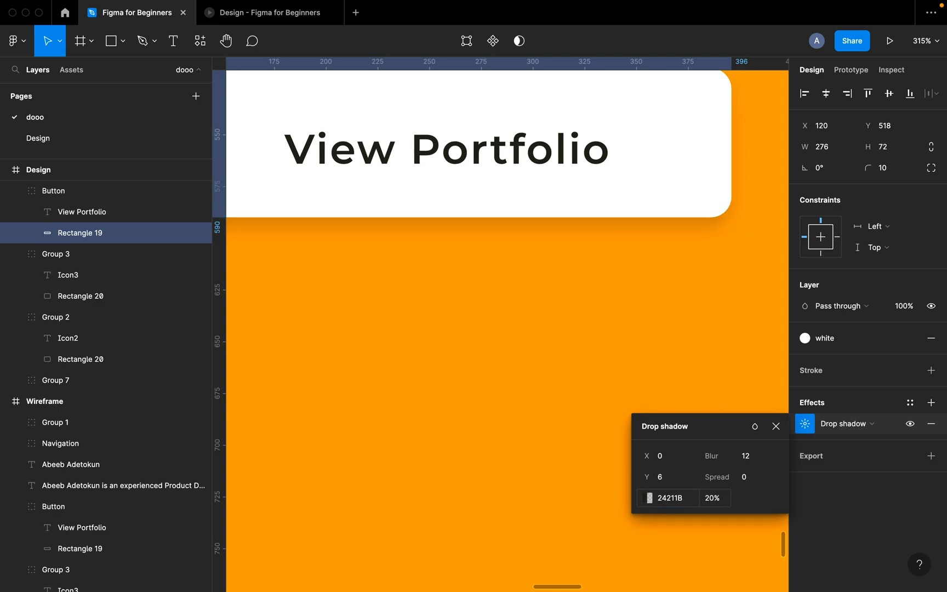
{"action": "left_click", "coordinate": [775, 426]}
{"action": "scroll", "coordinate": [594, 376], "scroll_direction": "down", "scroll_amount": 5}
{"action": "left_click", "coordinate": [595, 375]}
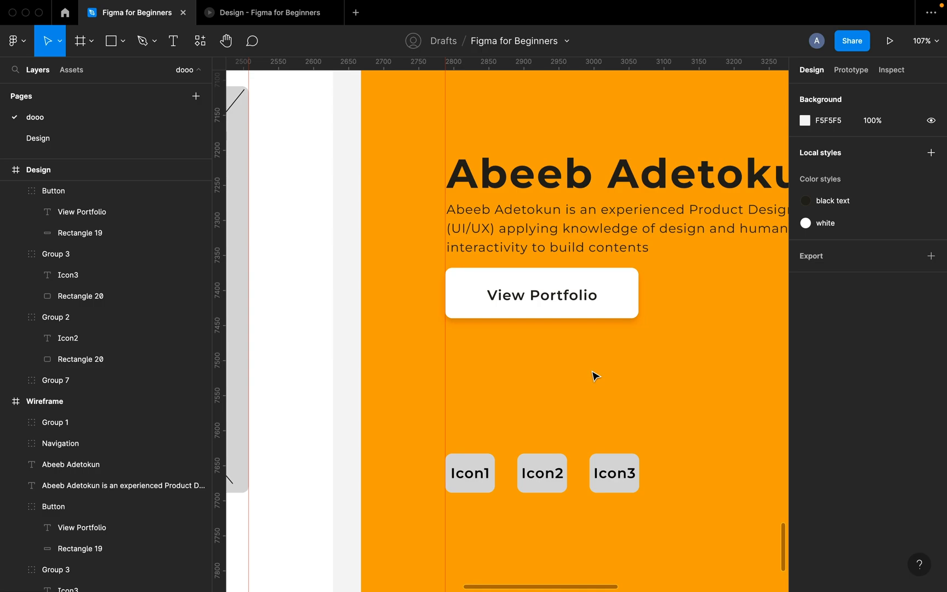
{"action": "double_click", "coordinate": [552, 291]}
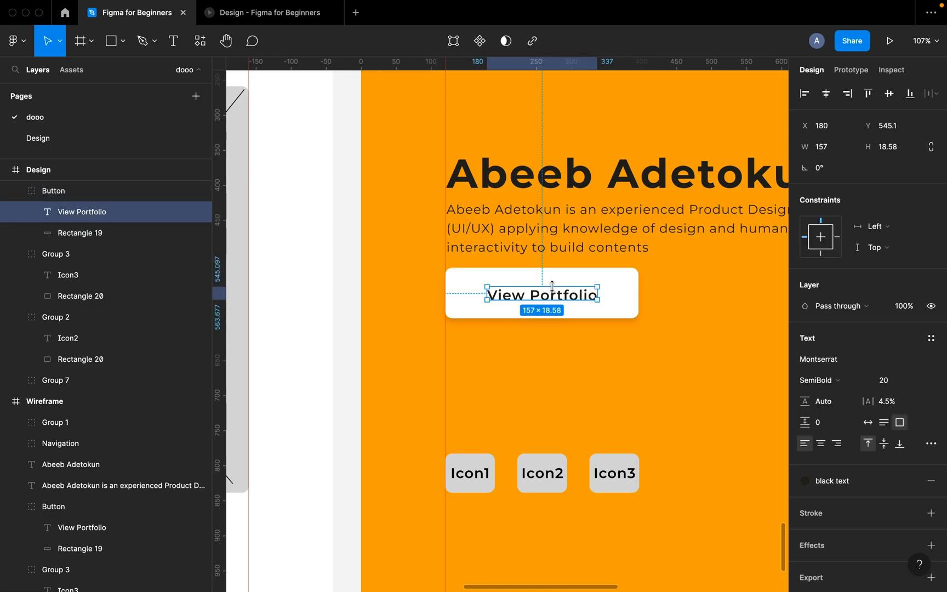
{"action": "key", "text": "Escape"}
{"action": "left_click", "coordinate": [570, 296]}
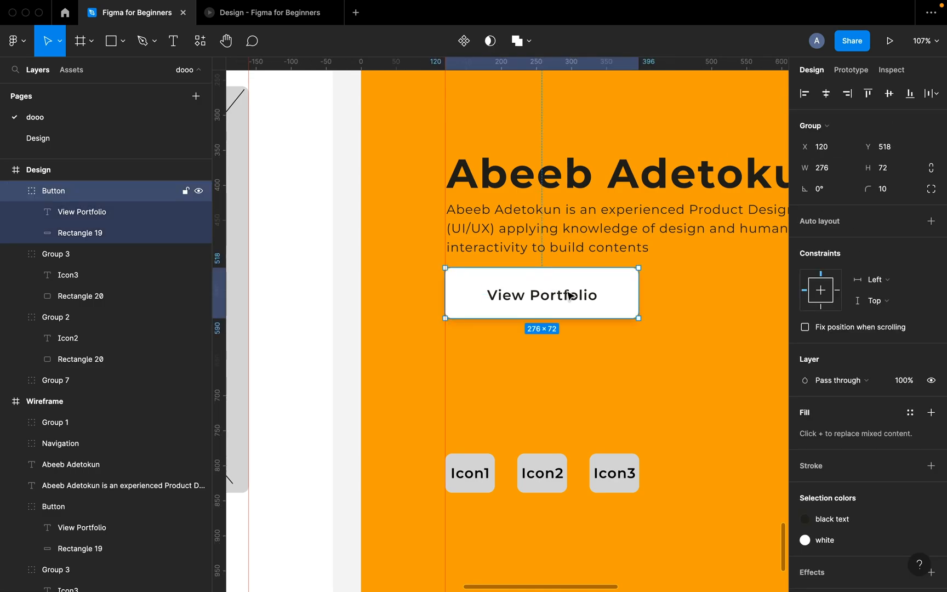
{"action": "scroll", "coordinate": [569, 296], "scroll_direction": "down", "scroll_amount": 1}
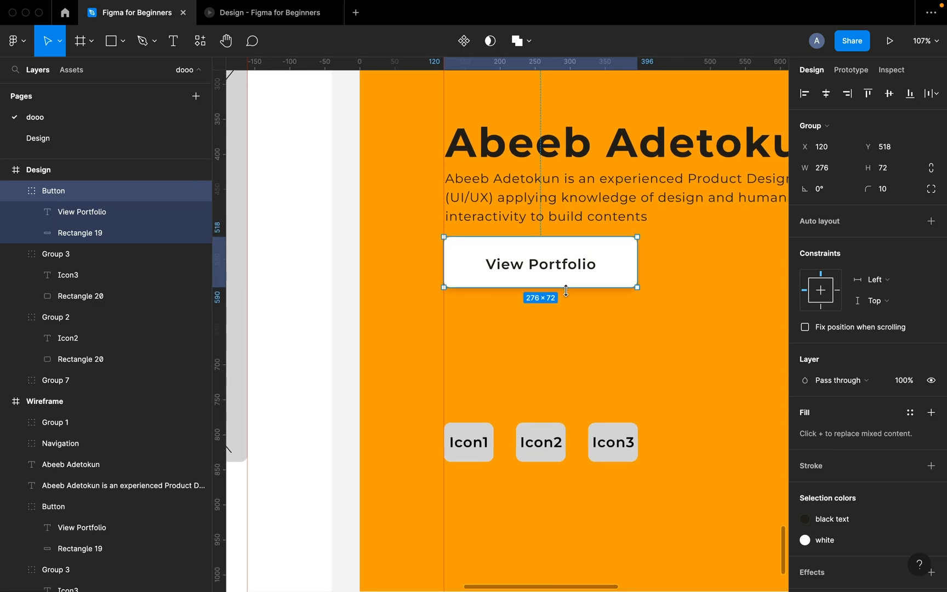
{"action": "left_click", "coordinate": [85, 143]}
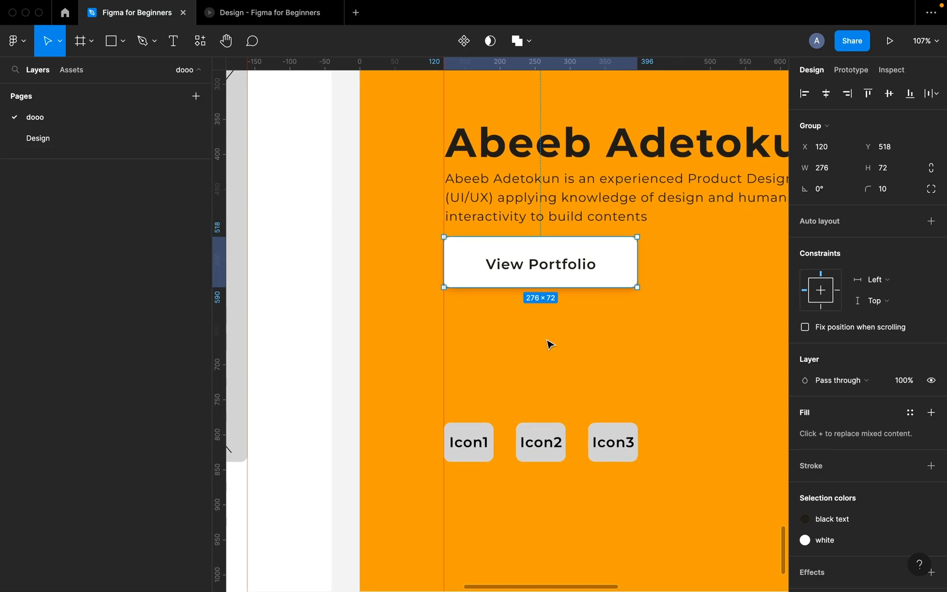
{"action": "left_click", "coordinate": [531, 364]}
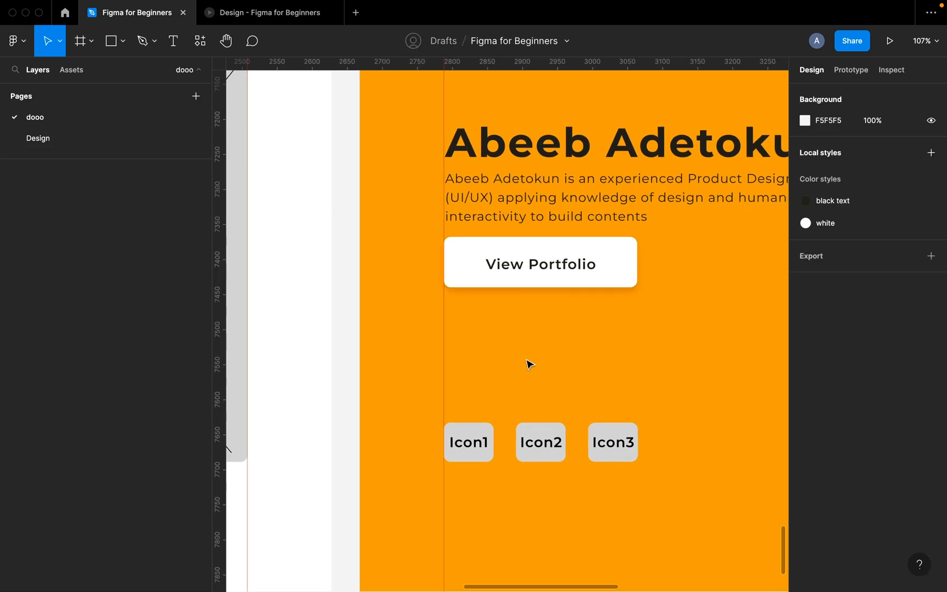
- Ungroup the Icon1 placeholder and delete its text label, keeping the rectangle
{"action": "left_click", "coordinate": [488, 438]}
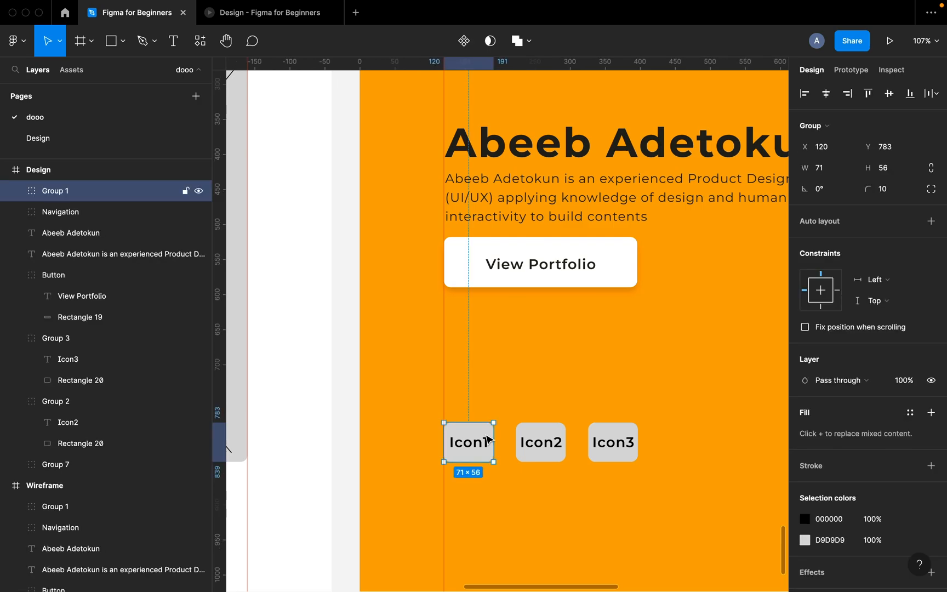
{"action": "key", "text": "super+shift+g"}
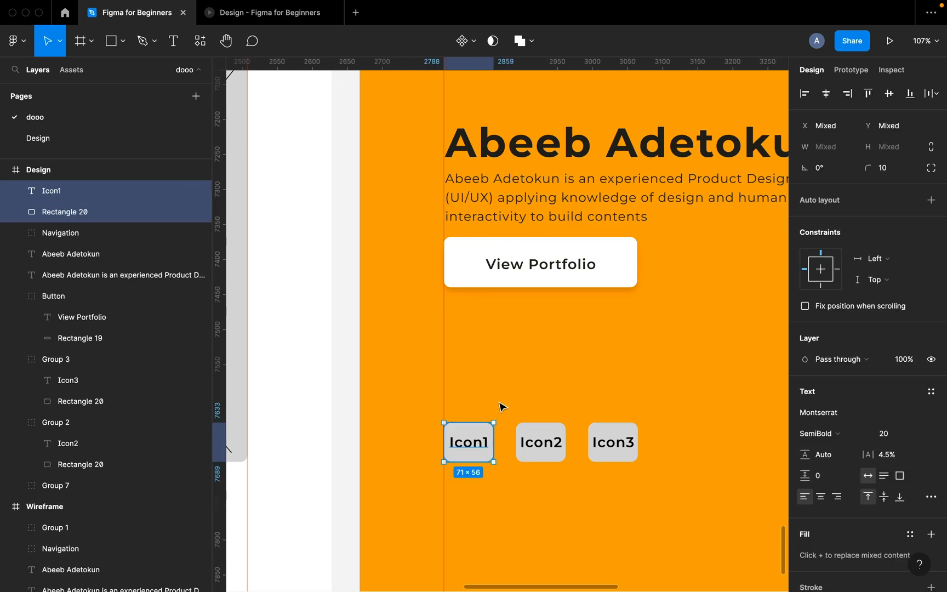
{"action": "left_click", "coordinate": [501, 406]}
{"action": "left_click", "coordinate": [469, 448]}
{"action": "key", "text": "Delete"}
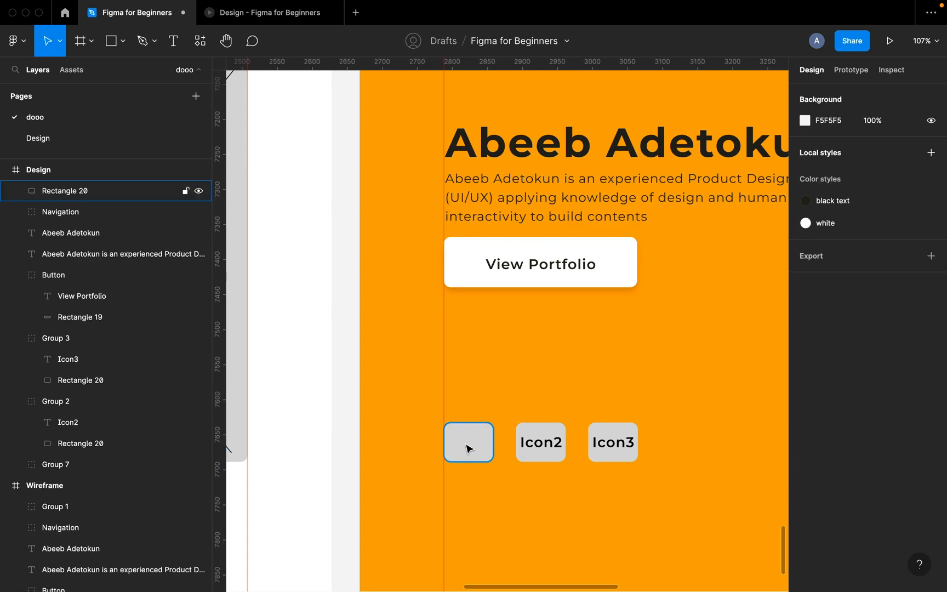
- Set the first icon placeholder rectangle's height to 60 and apply the white colour style to its fill
{"action": "left_click", "coordinate": [469, 448]}
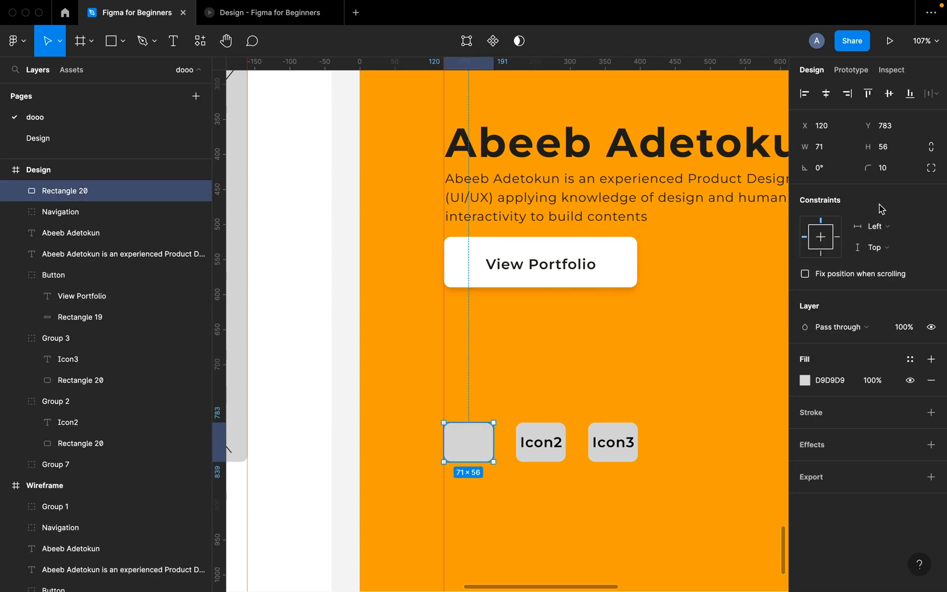
{"action": "left_click", "coordinate": [896, 147]}
{"action": "type", "text": "60"}
{"action": "key", "text": "Return"}
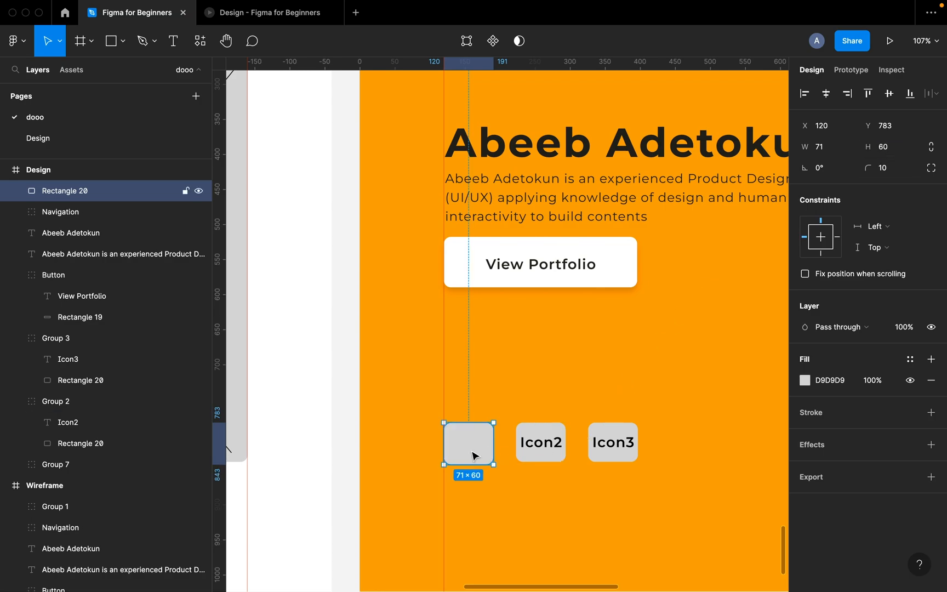
{"action": "left_click", "coordinate": [918, 361]}
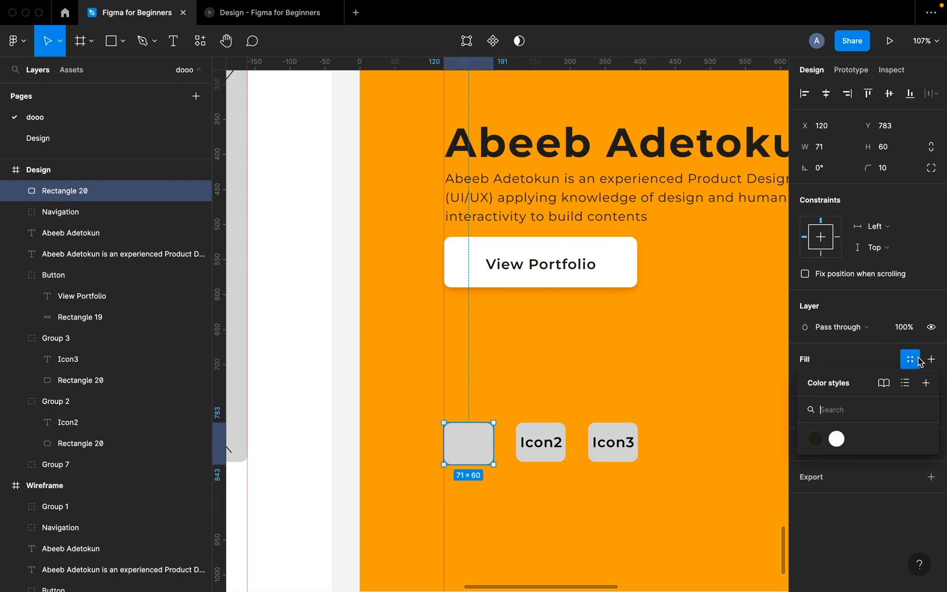
{"action": "left_click", "coordinate": [837, 439]}
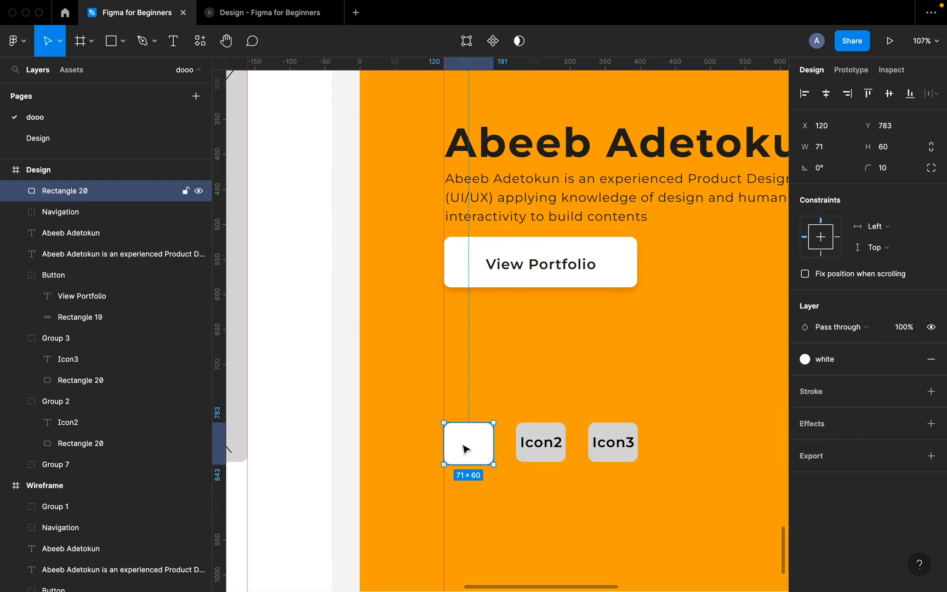
- Copy the properties of the View Portfolio button's rectangle and paste them onto the white icon placeholder rectangle
{"action": "left_click", "coordinate": [558, 296]}
{"action": "left_click", "coordinate": [487, 269]}
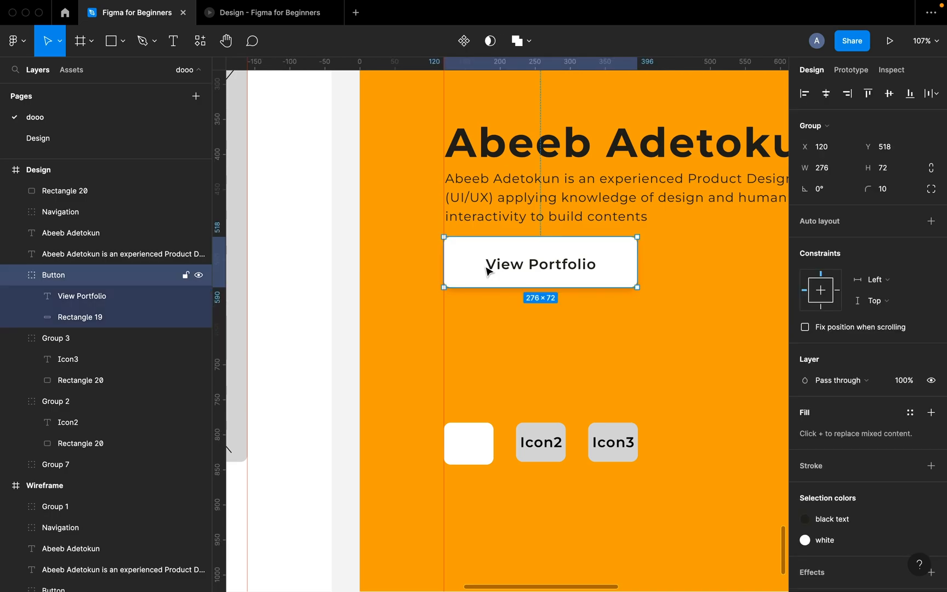
{"action": "left_click", "coordinate": [148, 320]}
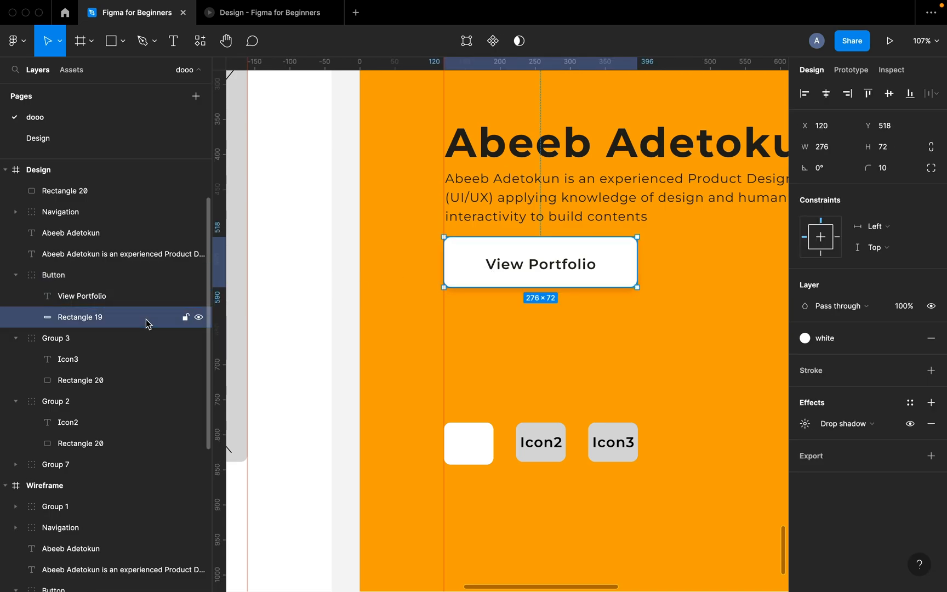
{"action": "right_click", "coordinate": [464, 274]}
{"action": "mouse_move", "coordinate": [535, 250]}
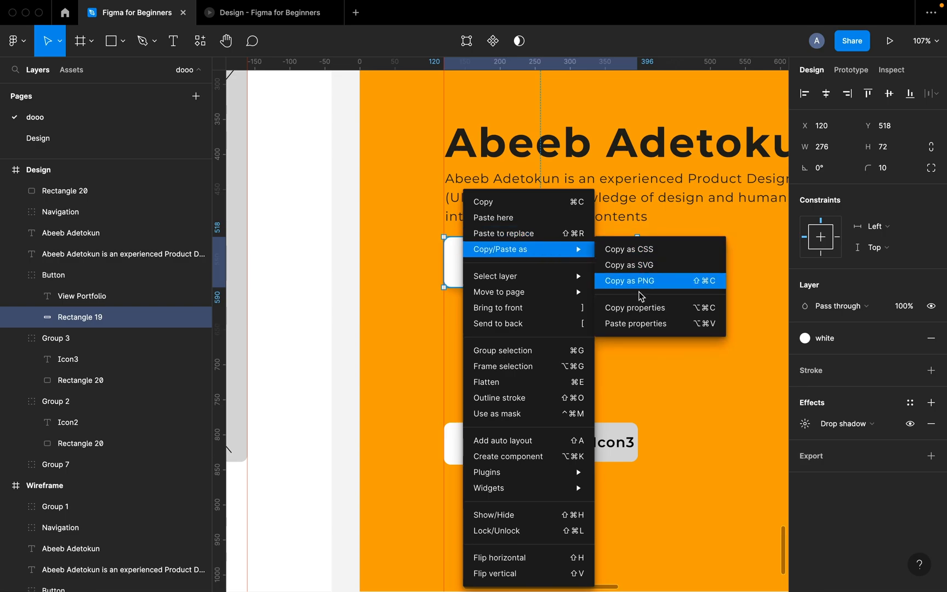
{"action": "left_click", "coordinate": [633, 308]}
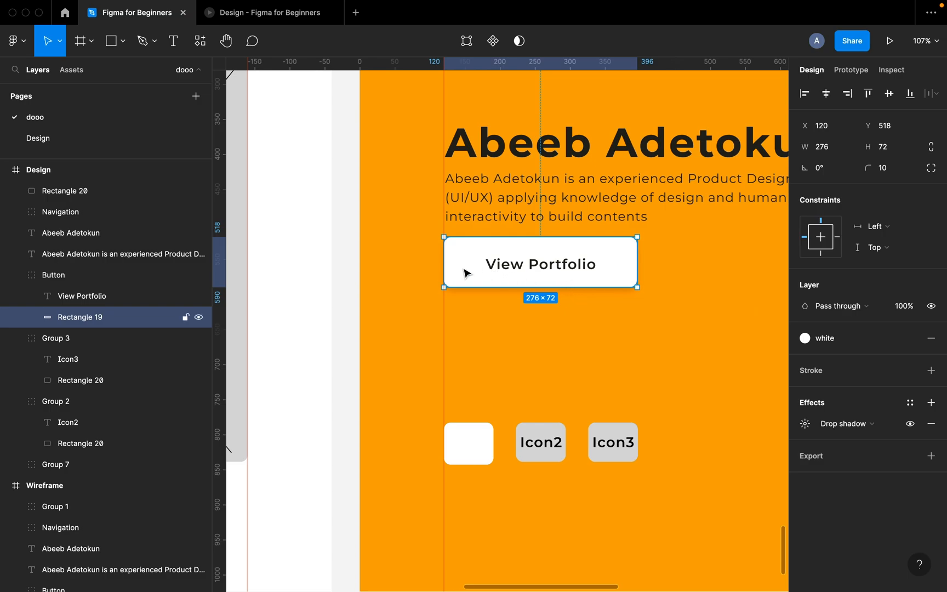
{"action": "left_click", "coordinate": [463, 463]}
{"action": "scroll", "coordinate": [463, 463], "scroll_direction": "down", "scroll_amount": 1}
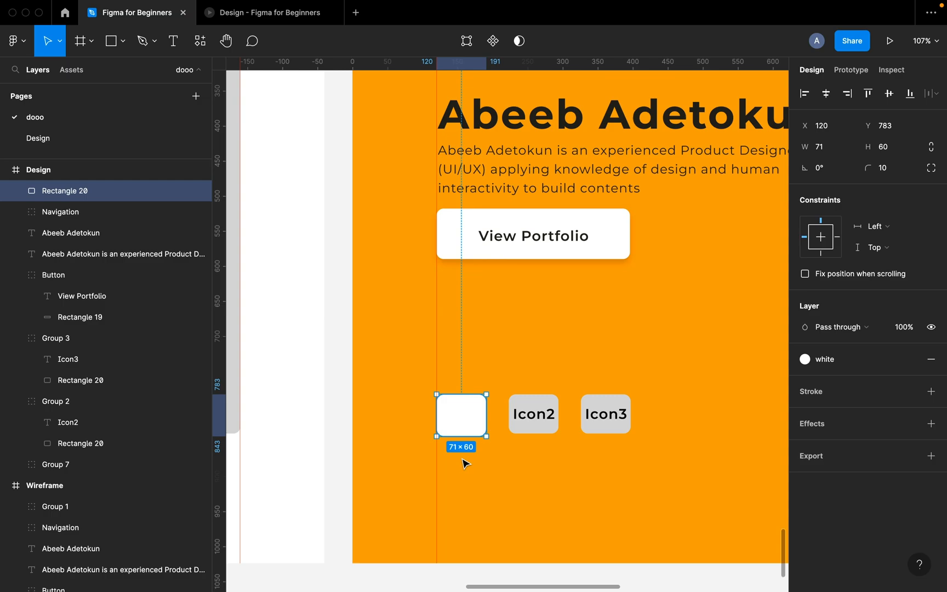
{"action": "right_click", "coordinate": [466, 433]}
{"action": "mouse_move", "coordinate": [529, 265]}
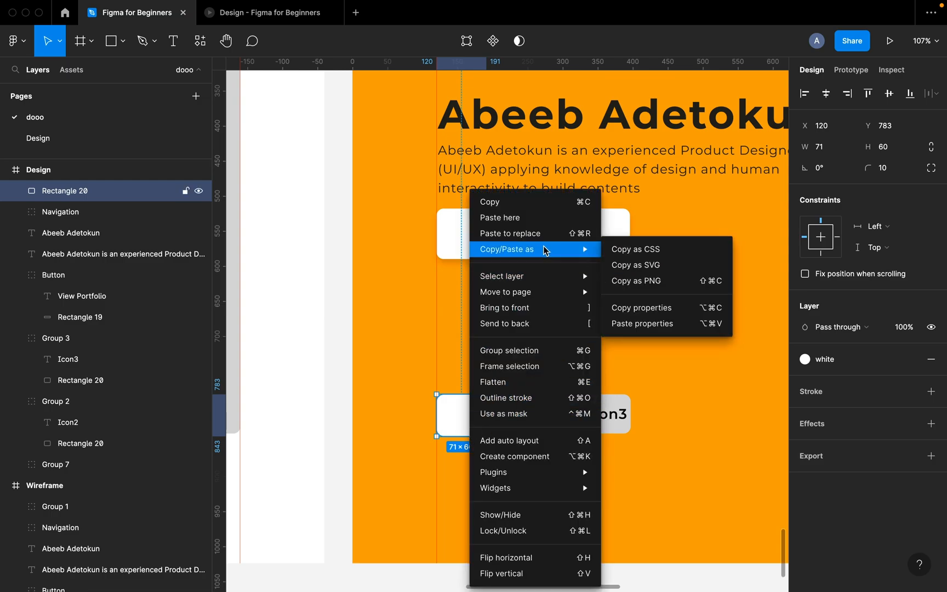
{"action": "left_click", "coordinate": [642, 323]}
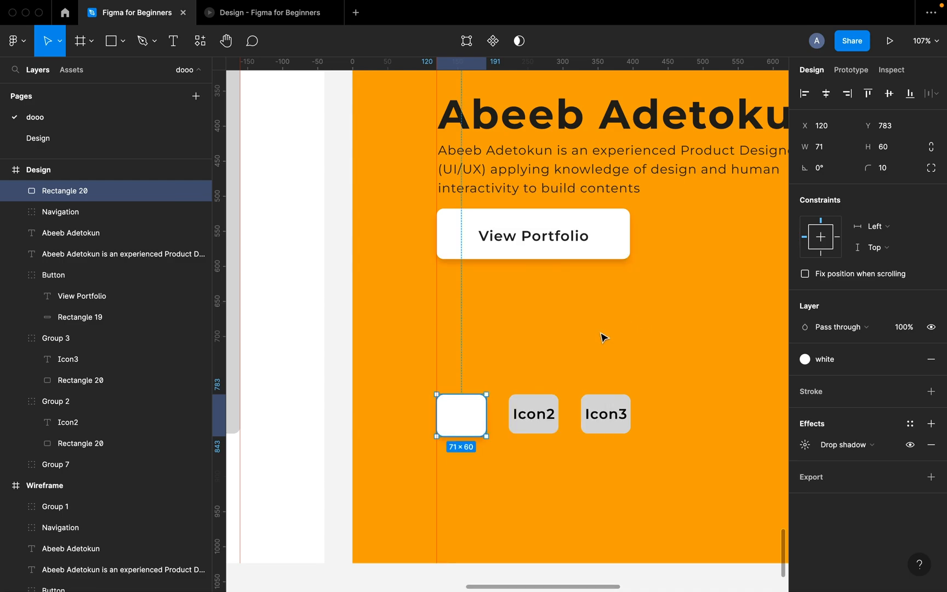
{"action": "left_click", "coordinate": [514, 355]}
- Move the Sketch logo below the Design frame closer to and roughly level with the Xd logo
{"action": "scroll", "coordinate": [515, 356], "scroll_direction": "down", "scroll_amount": 1}
{"action": "scroll", "coordinate": [515, 357], "scroll_direction": "down", "scroll_amount": 3}
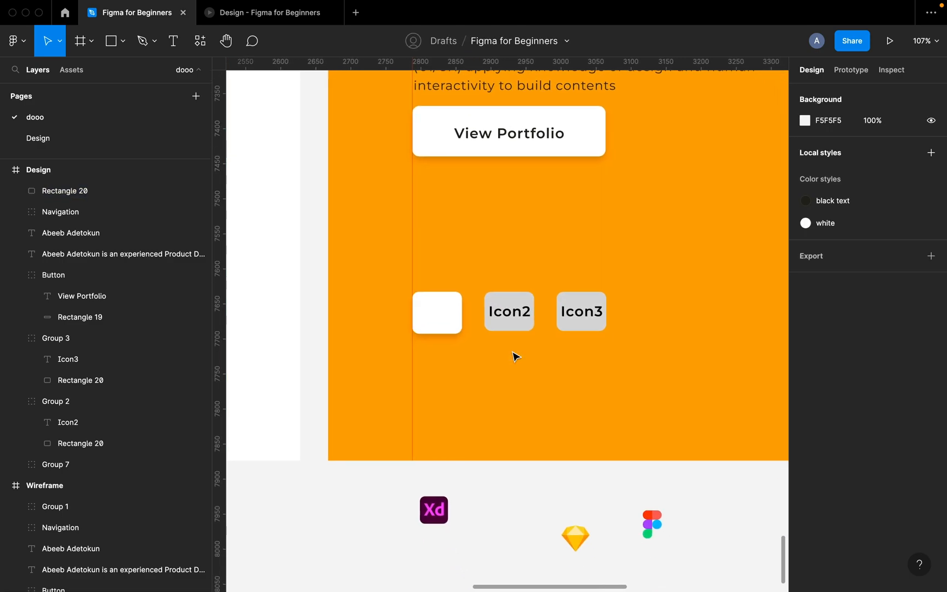
{"action": "left_click", "coordinate": [434, 513]}
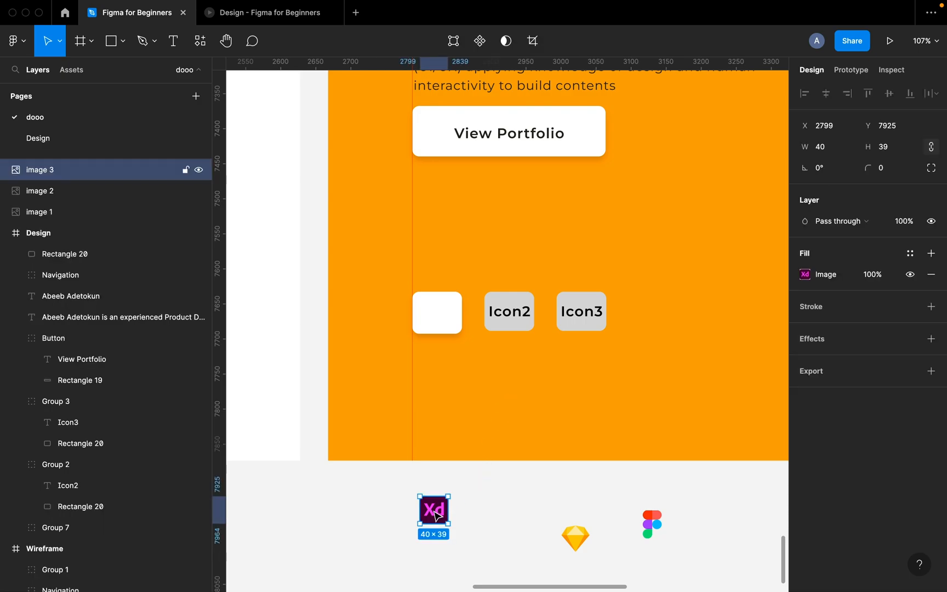
{"action": "left_click", "coordinate": [575, 534]}
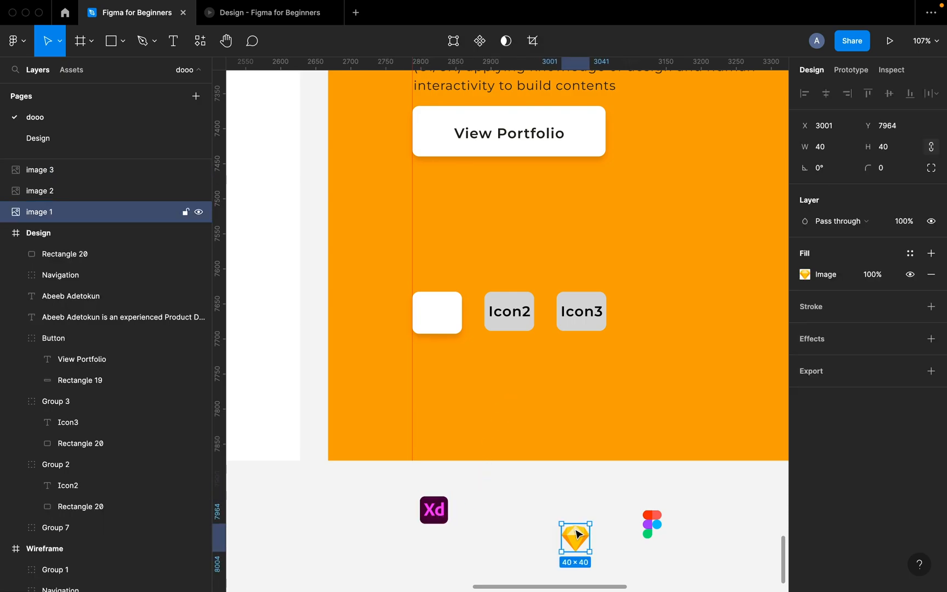
{"action": "right_click", "coordinate": [577, 534]}
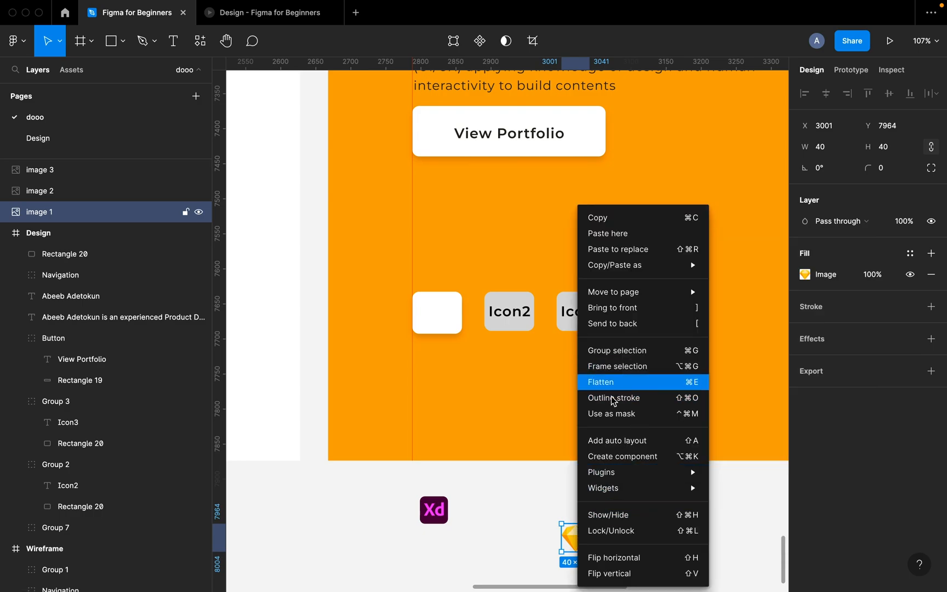
{"action": "left_click", "coordinate": [539, 519]}
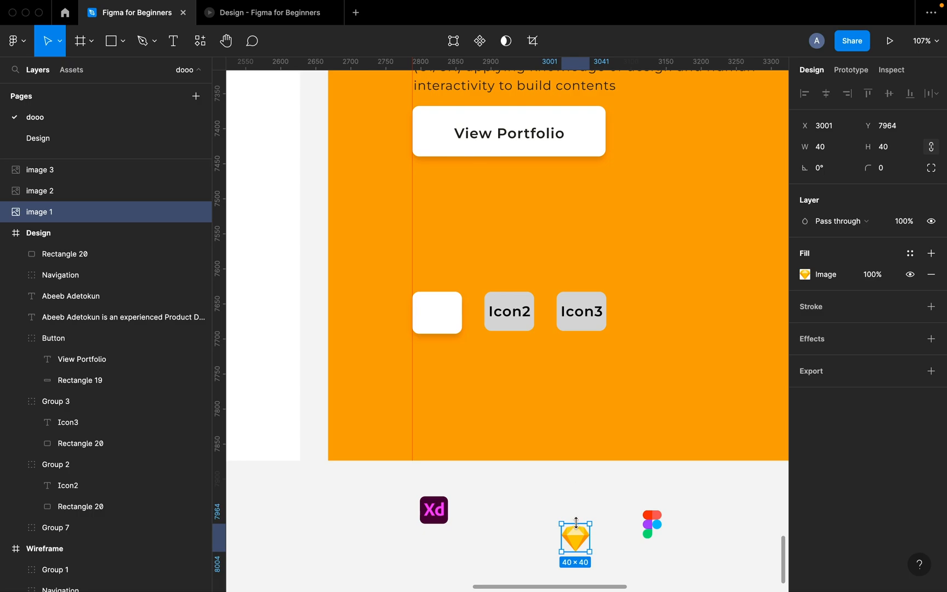
{"action": "left_click_drag", "start_coordinate": [580, 536], "coordinate": [550, 516]}
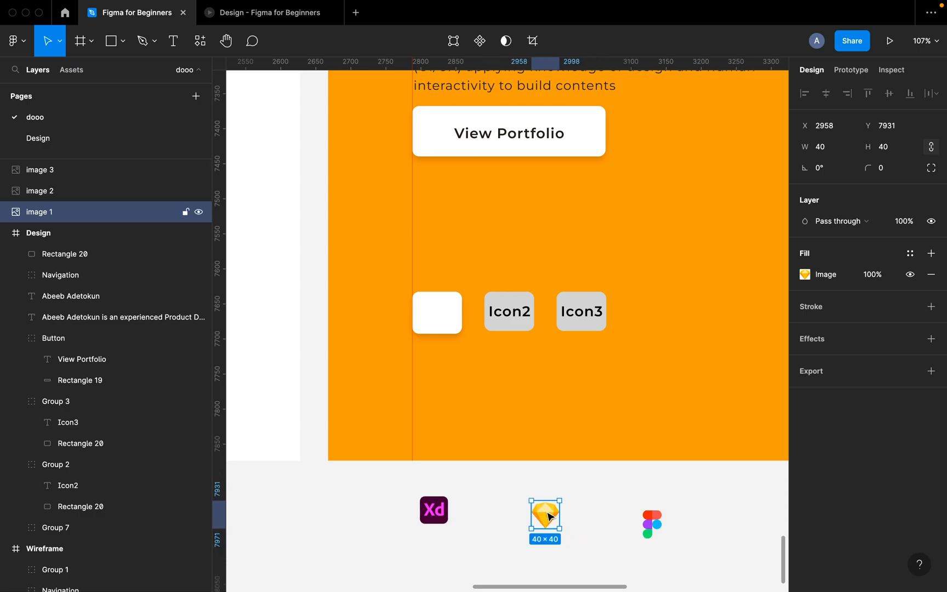
- Place the Xd logo on the first white icon rectangle and centre the two on each other horizontally and vertically
{"action": "left_click", "coordinate": [433, 510]}
{"action": "left_click_drag", "start_coordinate": [434, 491], "coordinate": [437, 320]}
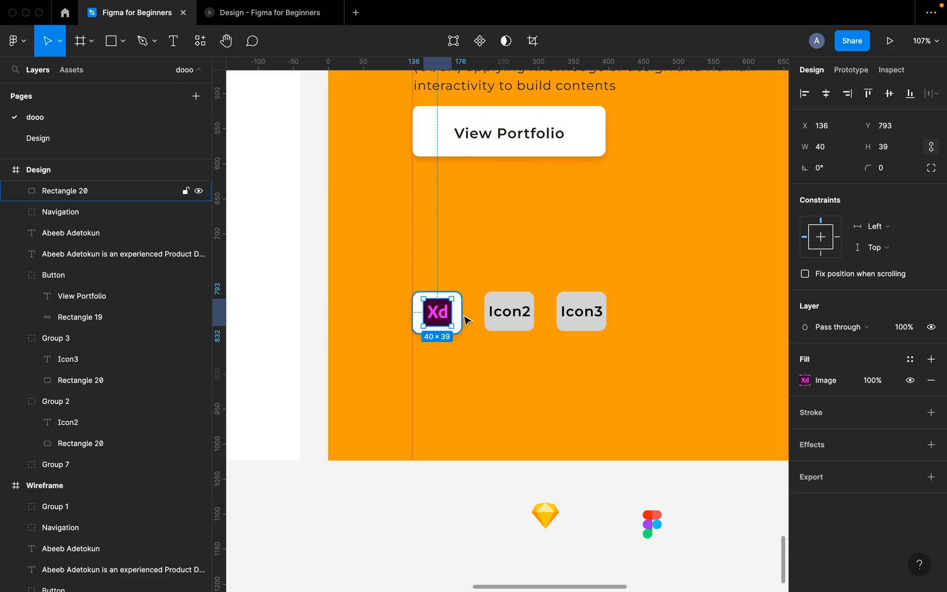
{"action": "scroll", "coordinate": [452, 317], "scroll_direction": "up", "scroll_amount": 5}
{"action": "left_click", "coordinate": [453, 317], "text": "shift"}
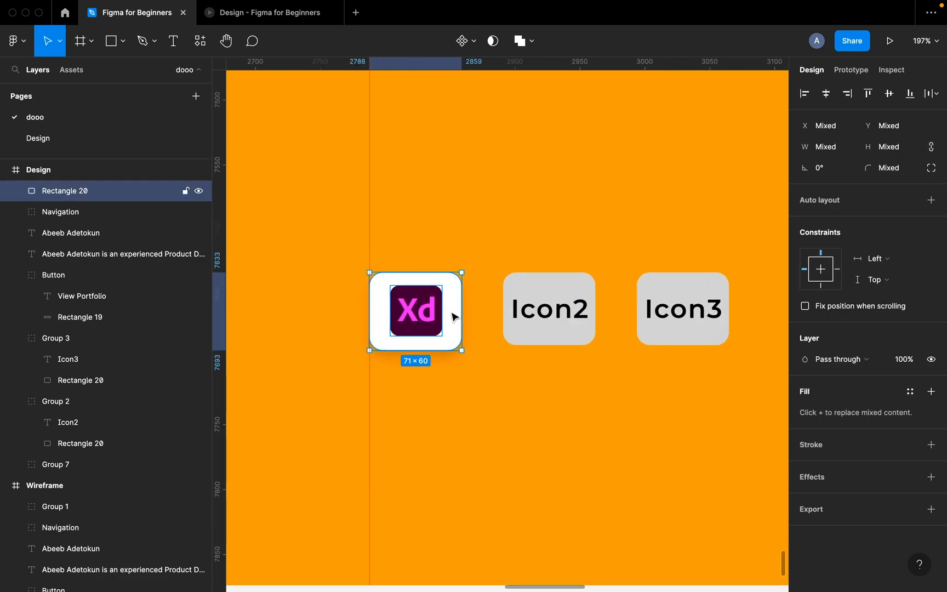
{"action": "left_click", "coordinate": [889, 94]}
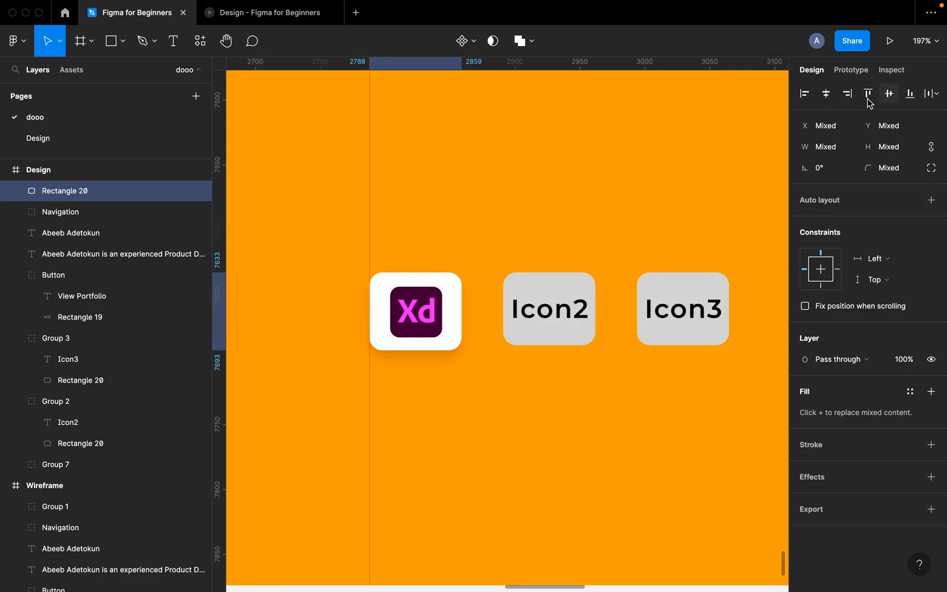
{"action": "left_click", "coordinate": [828, 95]}
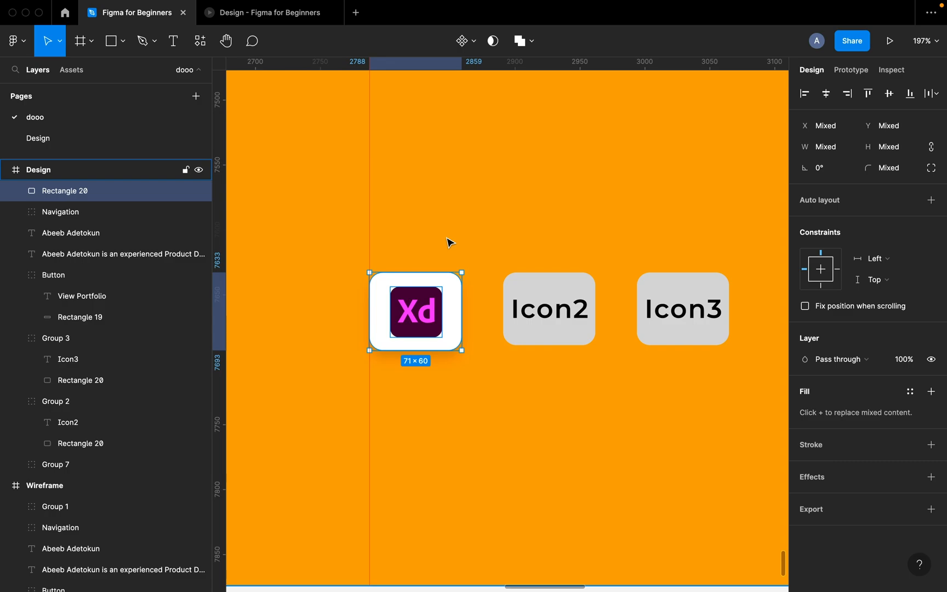
- Group the Xd logo with its white rectangle and name the group XD
{"action": "key", "text": "super+g"}
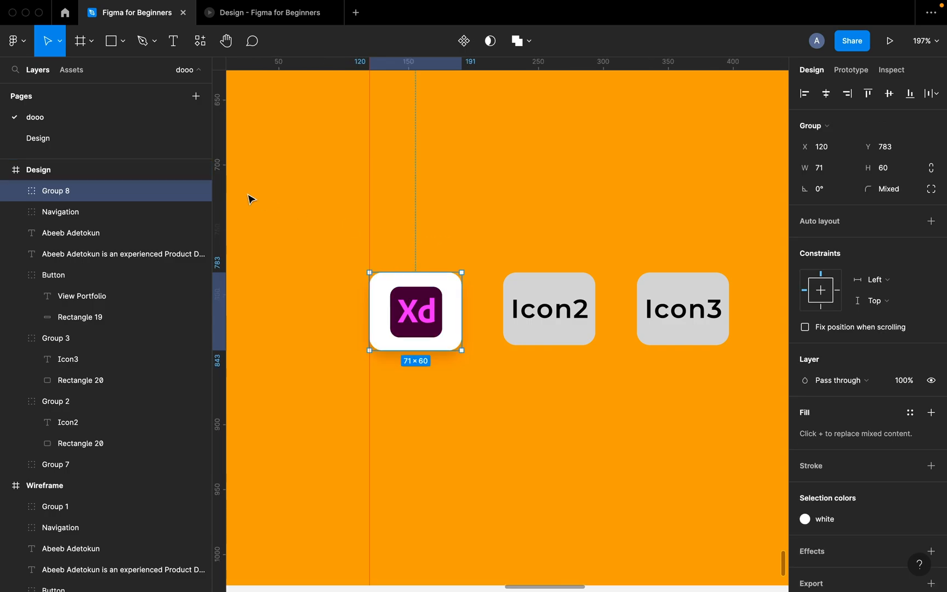
{"action": "double_click", "coordinate": [63, 194]}
{"action": "type", "text": "C"}
{"action": "type", "text": "XD"}
{"action": "key", "text": "Return"}
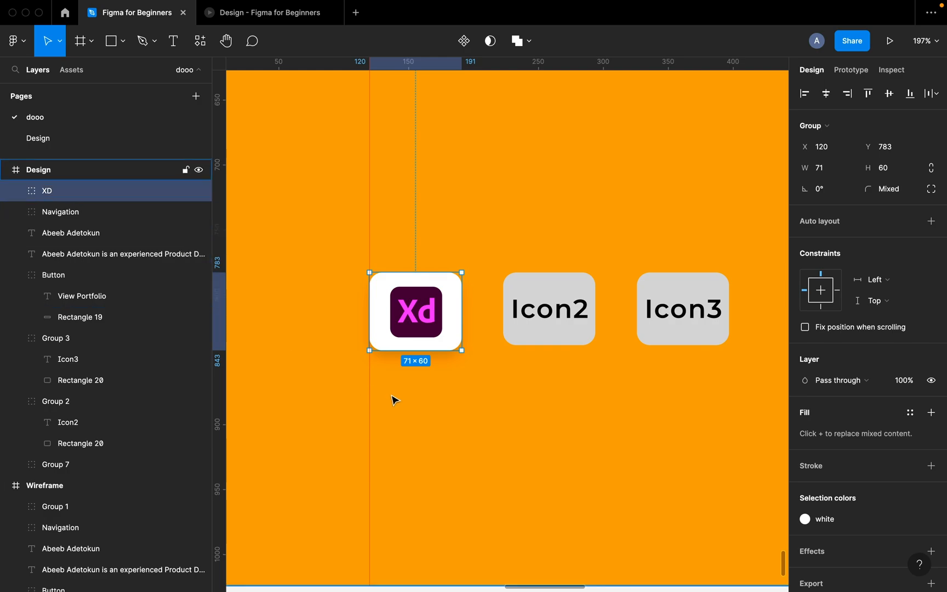
- Replace the Icon2 and Icon3 placeholder groups with copies of the XD icon group
{"action": "scroll", "coordinate": [469, 387], "scroll_direction": "down", "scroll_amount": 5}
{"action": "left_click", "coordinate": [515, 353]}
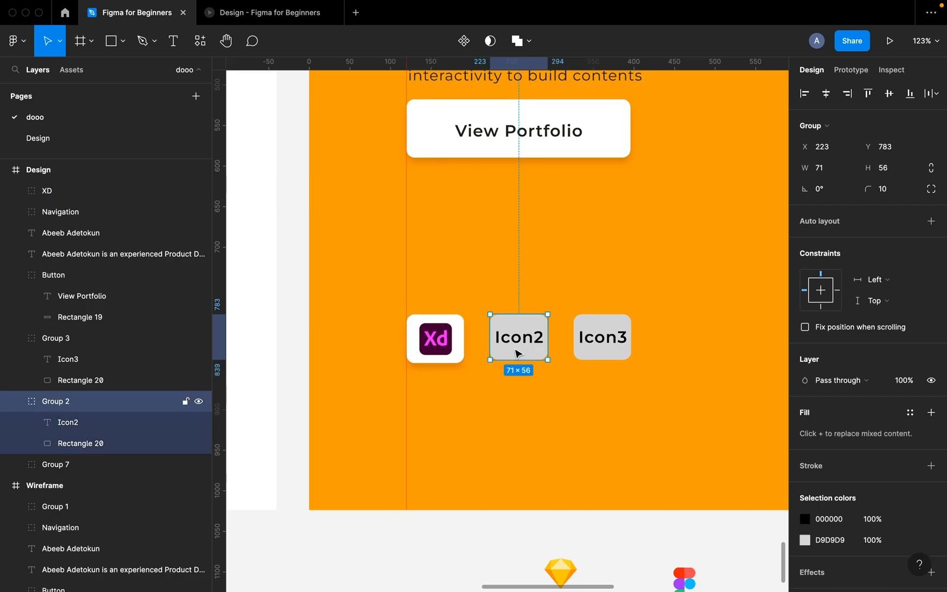
{"action": "left_click", "coordinate": [611, 343], "text": "shift"}
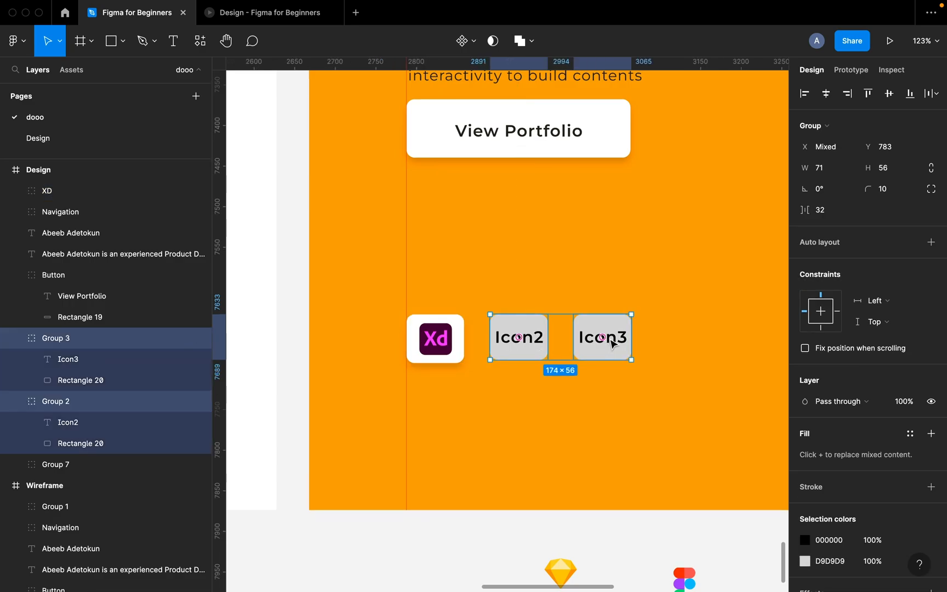
{"action": "key", "text": "alt"}
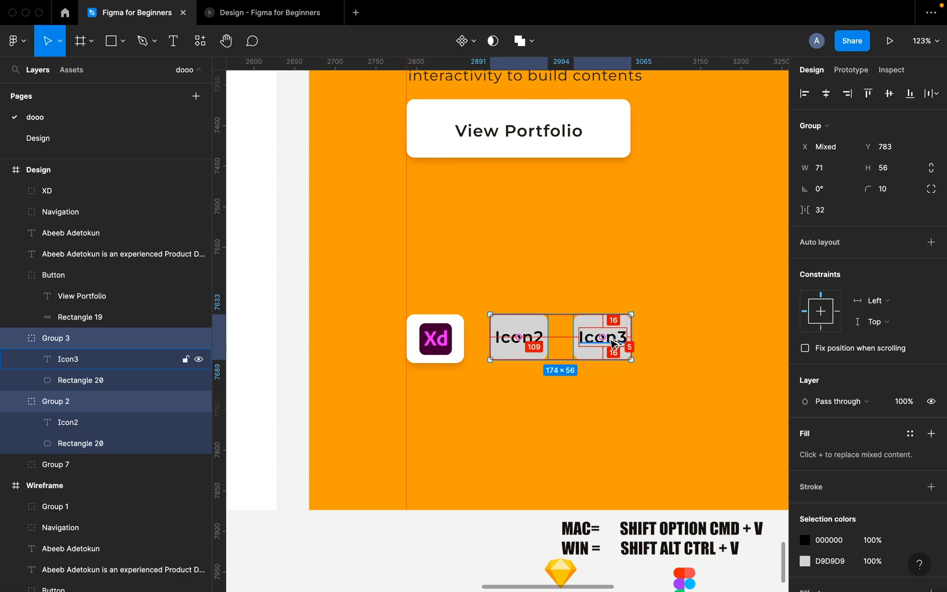
{"action": "key", "text": "alt+shift+super+v"}
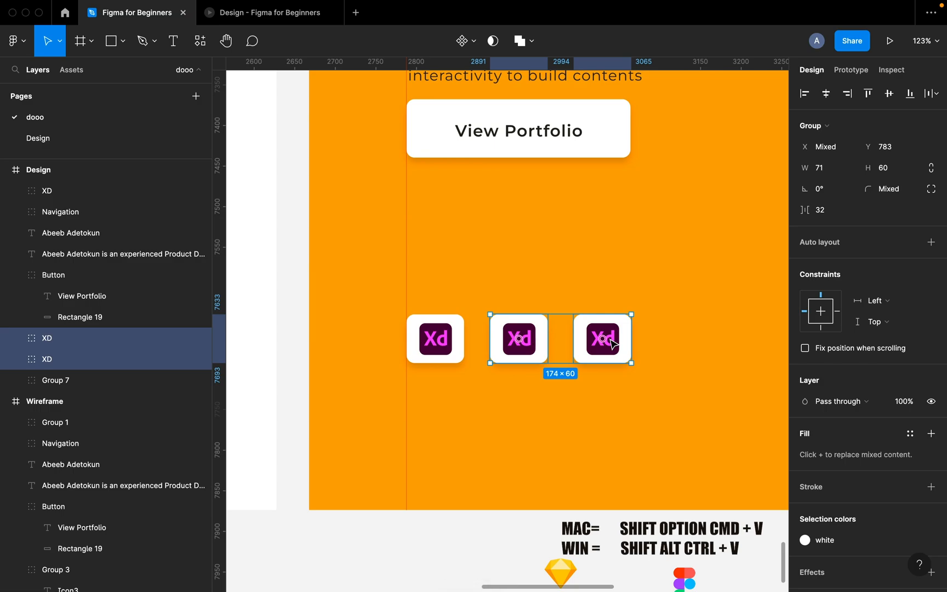
{"action": "scroll", "coordinate": [516, 465], "scroll_direction": "down", "scroll_amount": 2}
{"action": "left_click", "coordinate": [475, 510]}
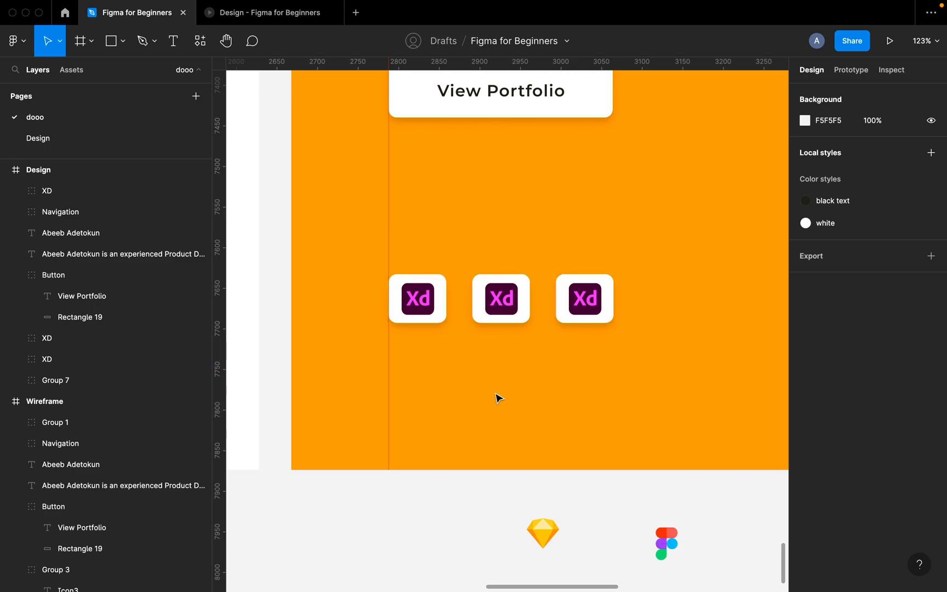
- Replace the Xd logo inside the middle icon tile with a copy of the Sketch logo
{"action": "left_click", "coordinate": [558, 535]}
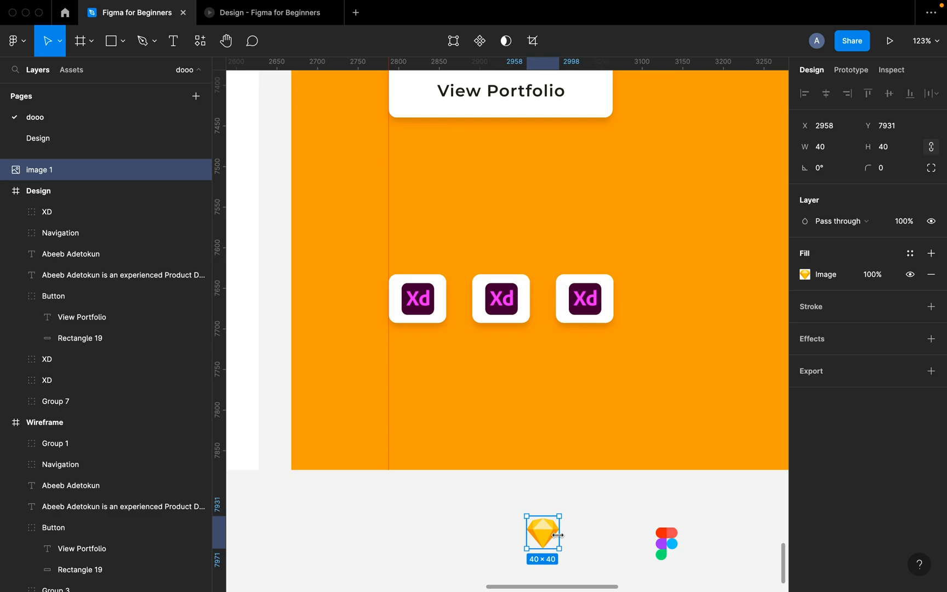
{"action": "left_click", "coordinate": [499, 313]}
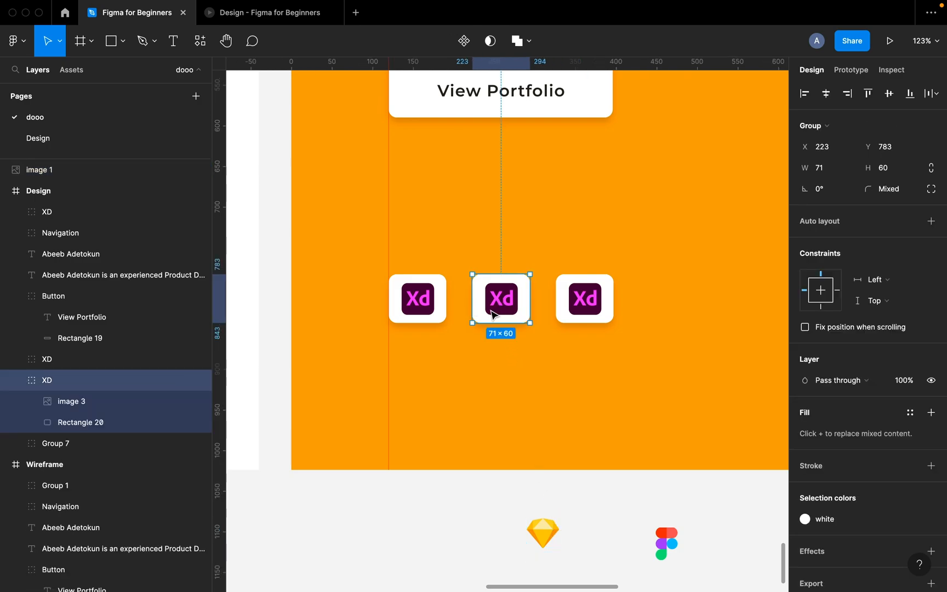
{"action": "double_click", "coordinate": [505, 309]}
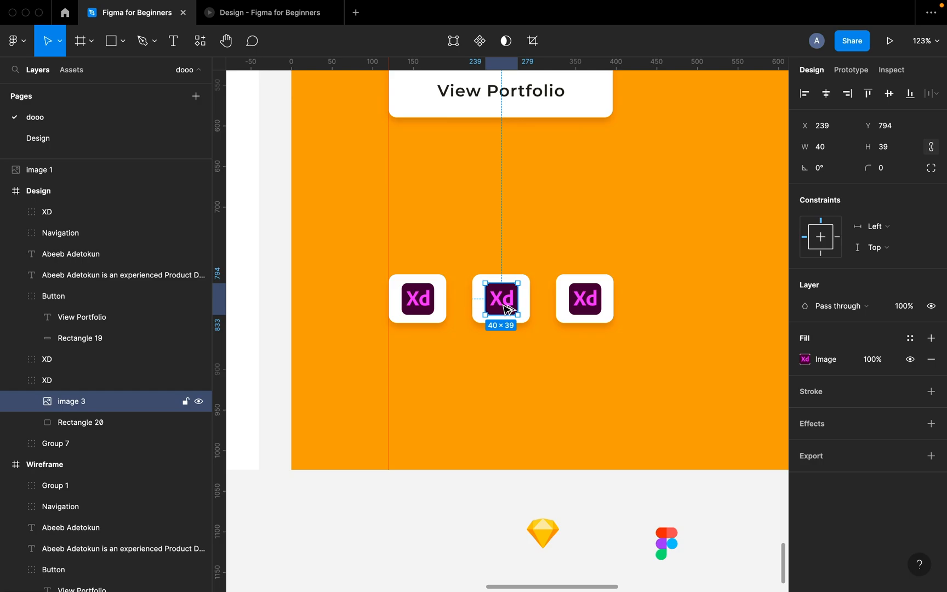
{"action": "key", "text": "super+shift+r"}
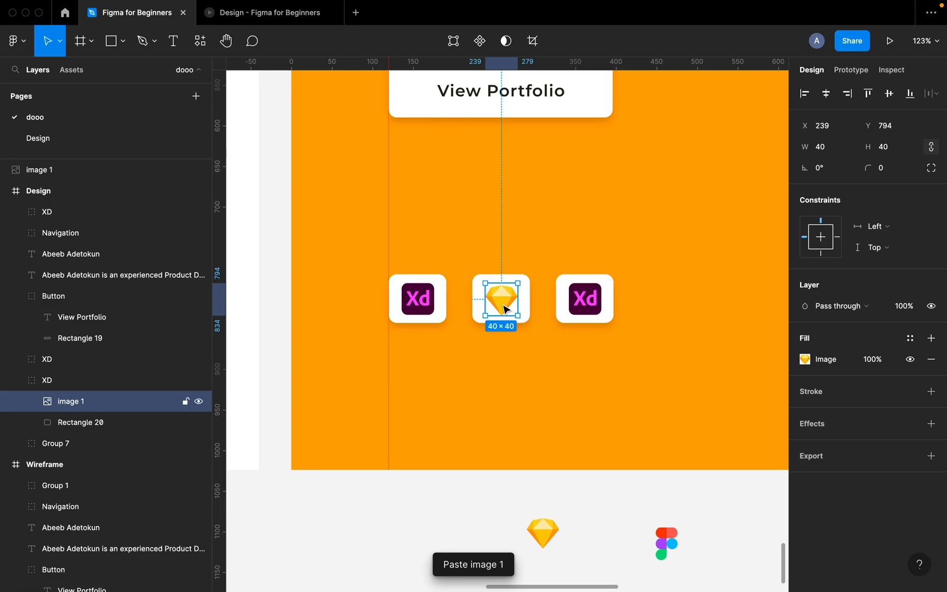
{"action": "left_click", "coordinate": [528, 338]}
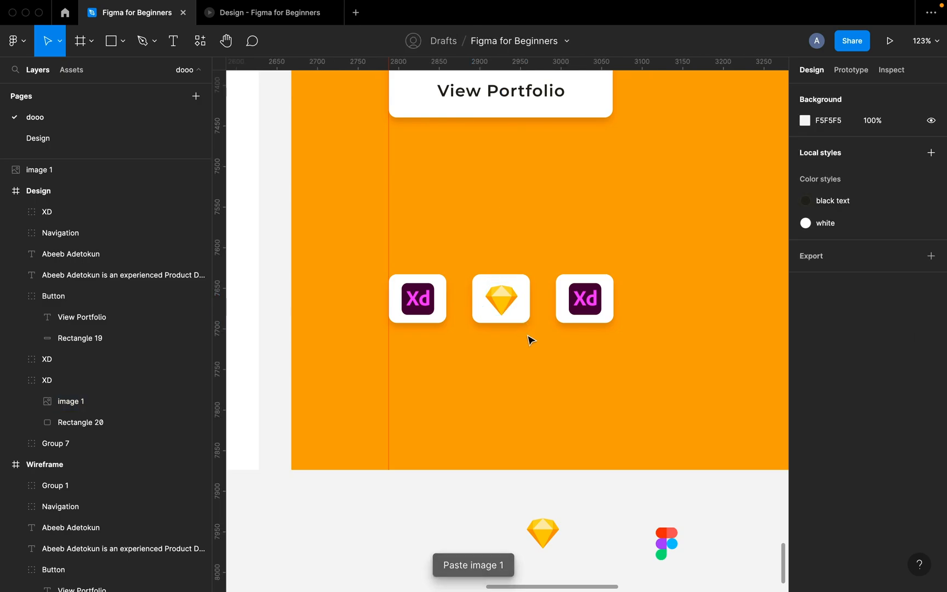
- Rename the middle icon group as sketch
{"action": "left_click", "coordinate": [510, 319]}
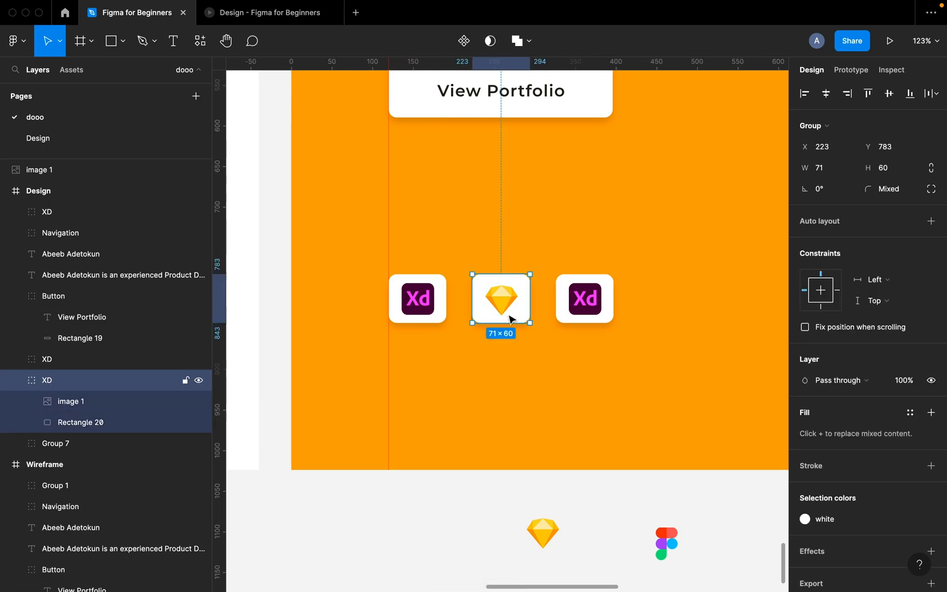
{"action": "double_click", "coordinate": [46, 380]}
{"action": "type", "text": "sketch"}
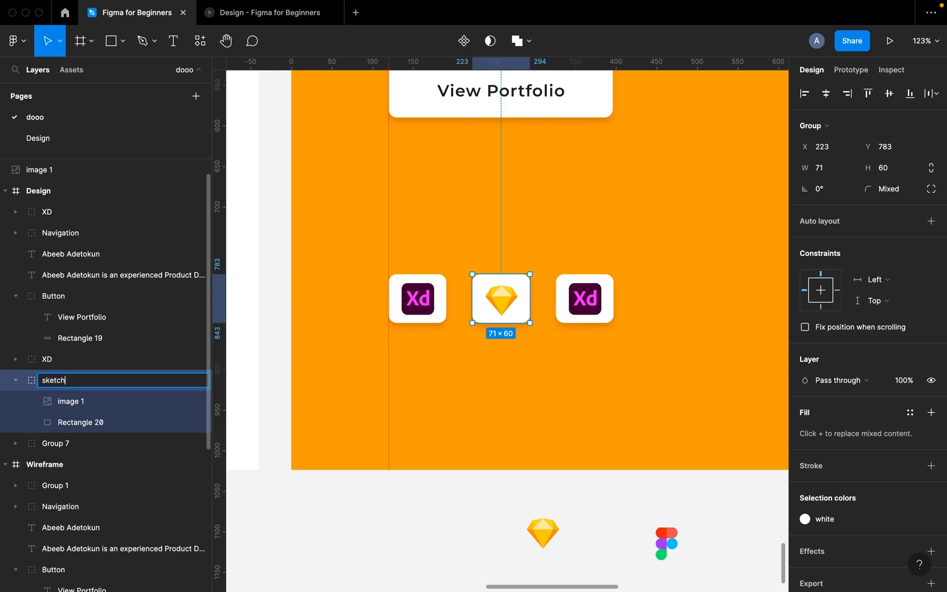
{"action": "key", "text": "Return"}
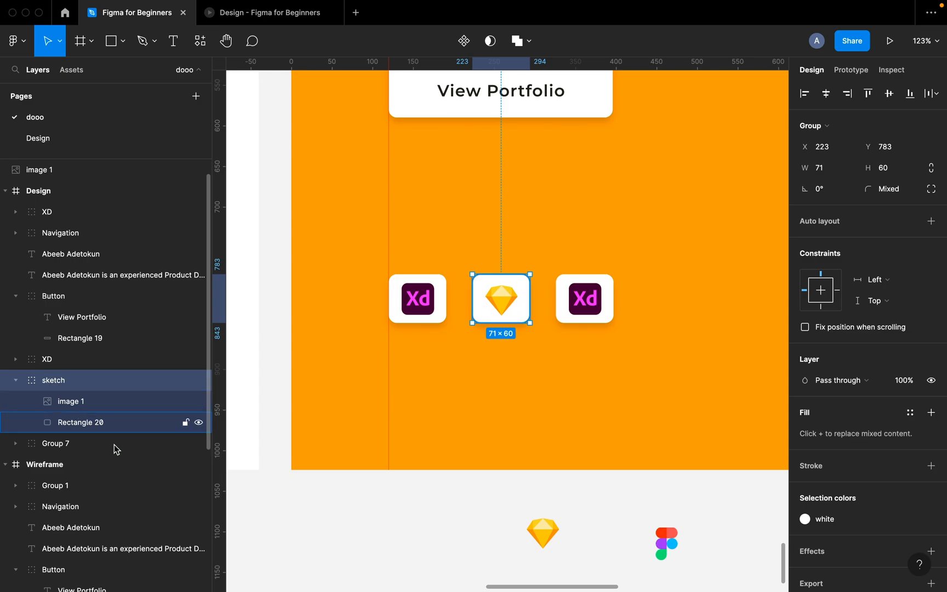
- Replace the Xd logo inside the third icon tile with a copy of the Figma logo
{"action": "left_click", "coordinate": [667, 540]}
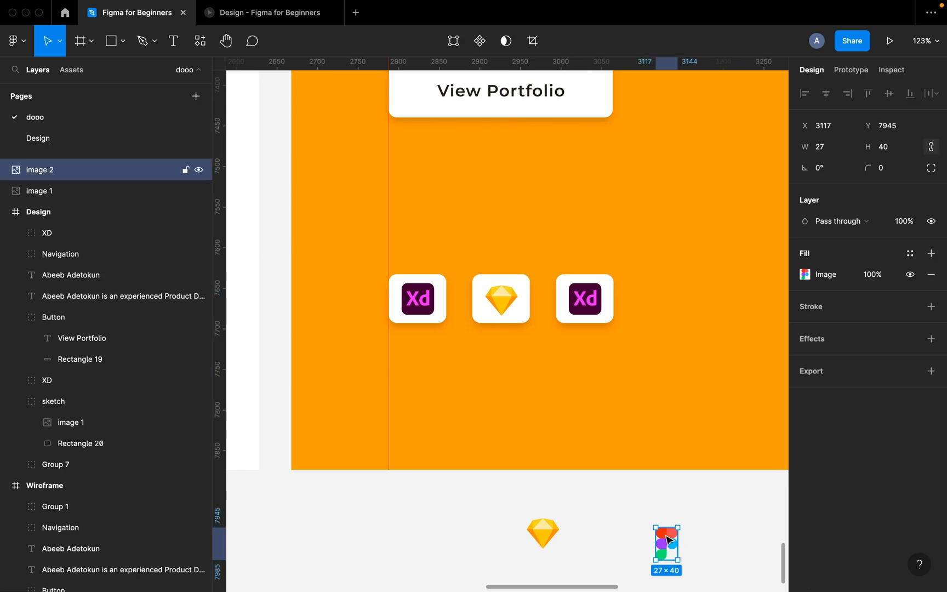
{"action": "left_click", "coordinate": [616, 508]}
{"action": "double_click", "coordinate": [591, 315]}
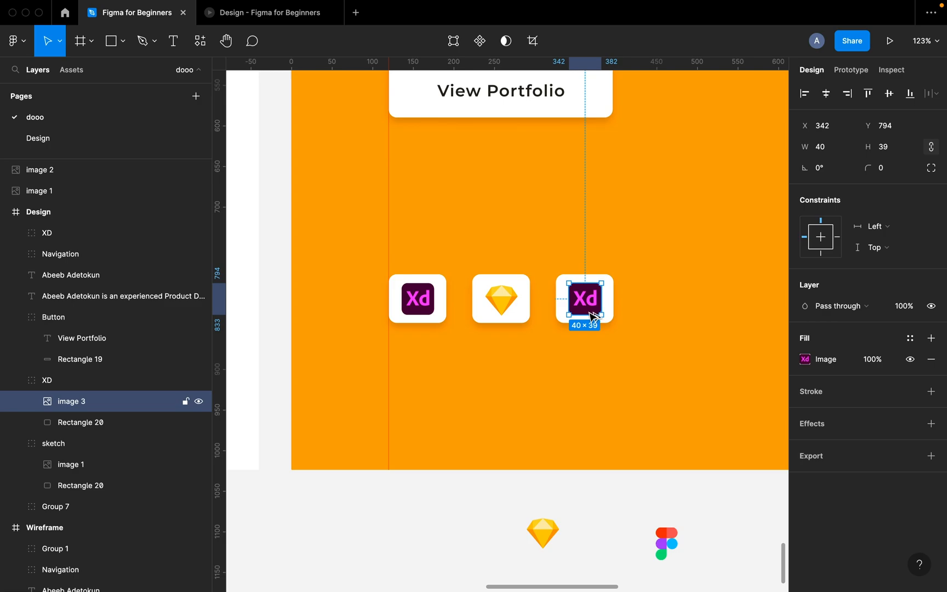
{"action": "key", "text": "super+shift+r"}
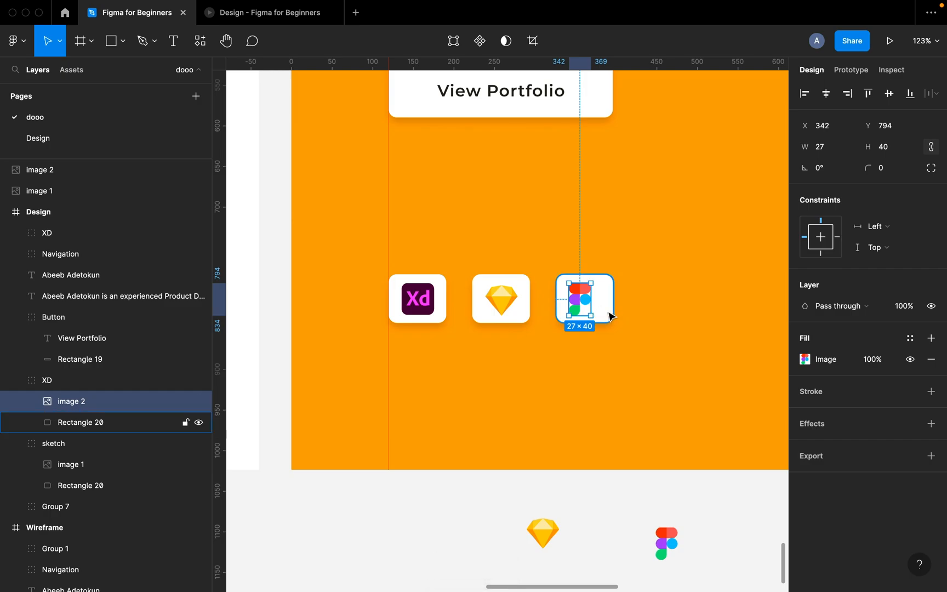
- Centre the Figma logo horizontally and vertically within its white tile
{"action": "left_click", "coordinate": [610, 316]}
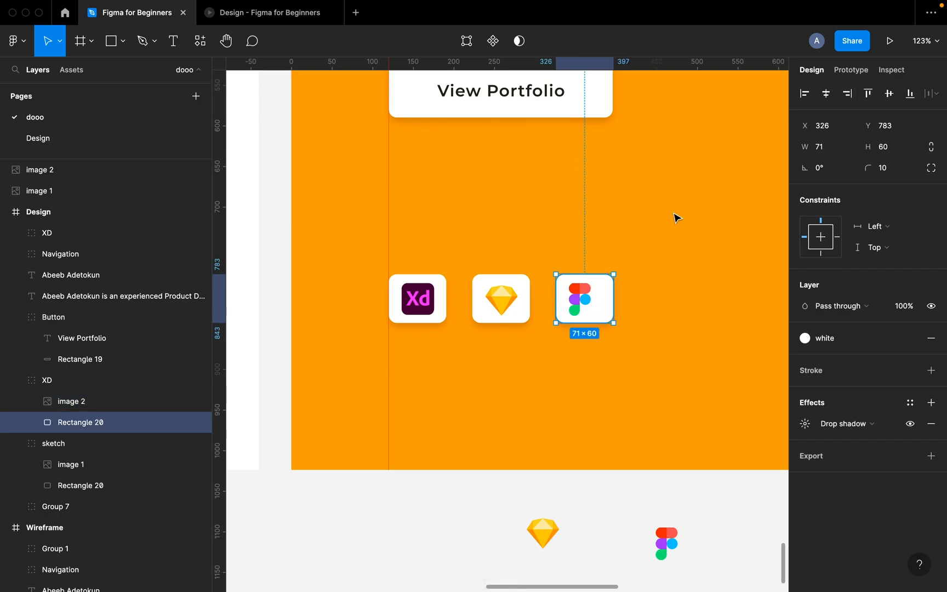
{"action": "left_click", "coordinate": [185, 401]}
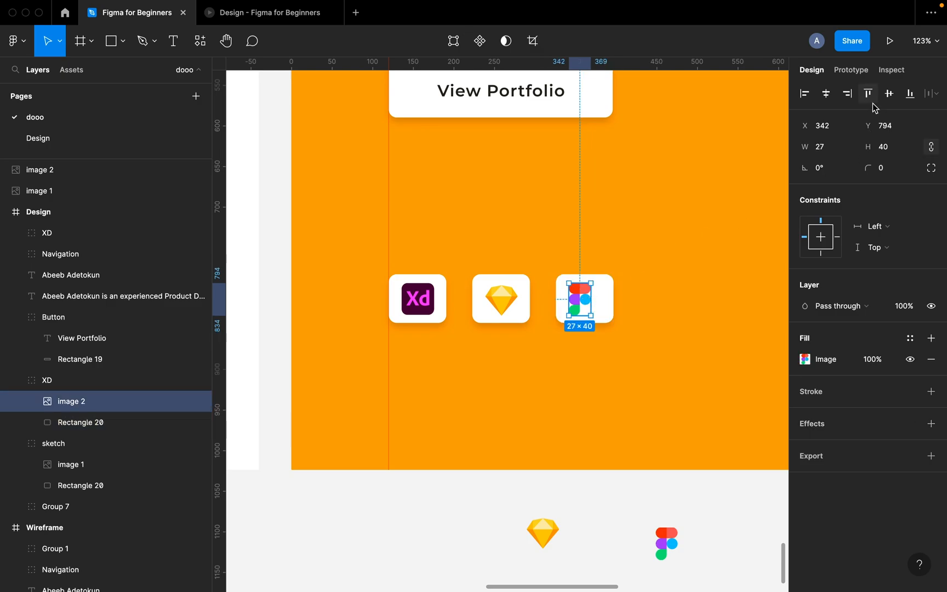
{"action": "left_click", "coordinate": [888, 94]}
{"action": "left_click", "coordinate": [822, 94]}
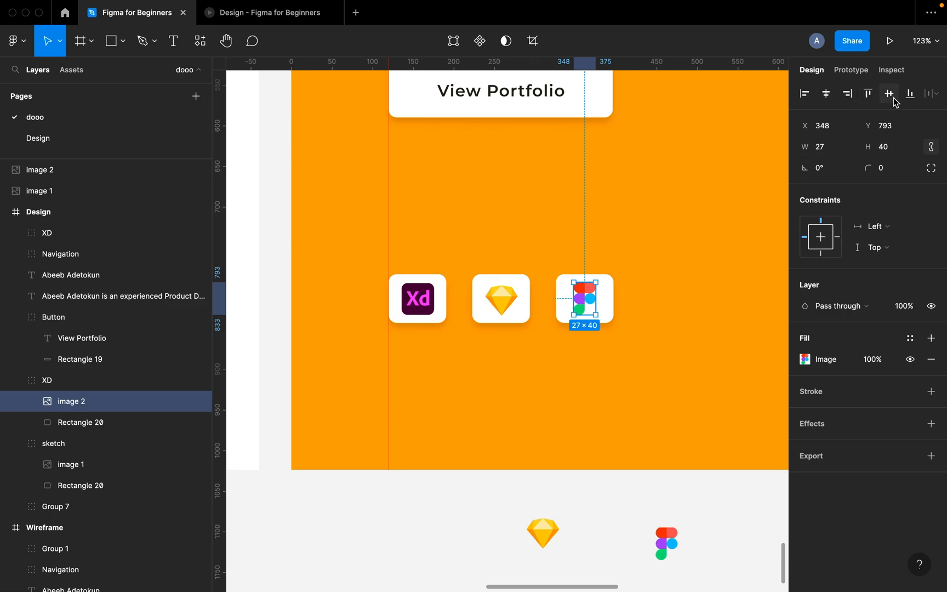
{"action": "key", "text": "Escape"}
- Delete the leftover Sketch and Figma logos below the Design frame
{"action": "left_click", "coordinate": [547, 541]}
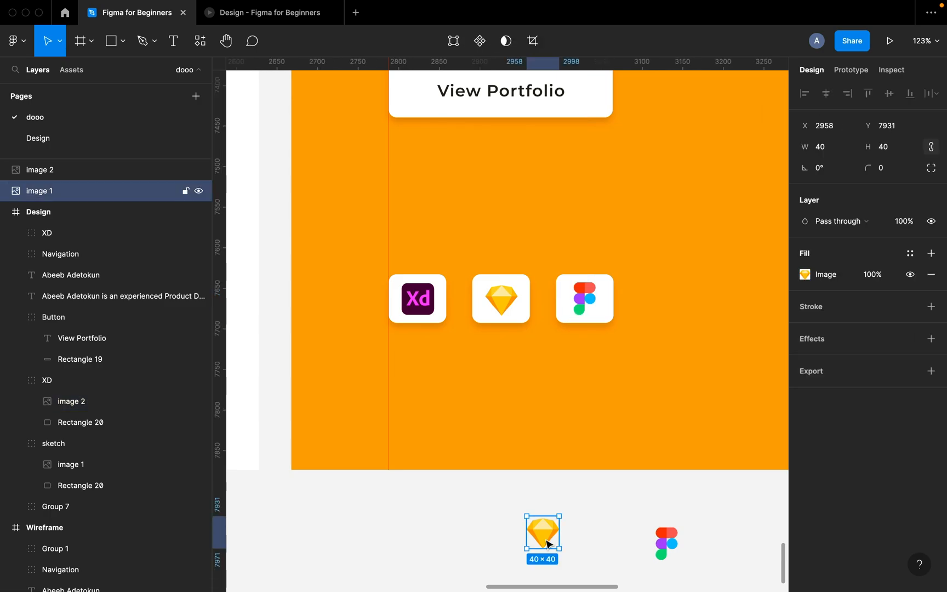
{"action": "left_click", "coordinate": [665, 545], "text": "shift"}
{"action": "key", "text": "Delete"}
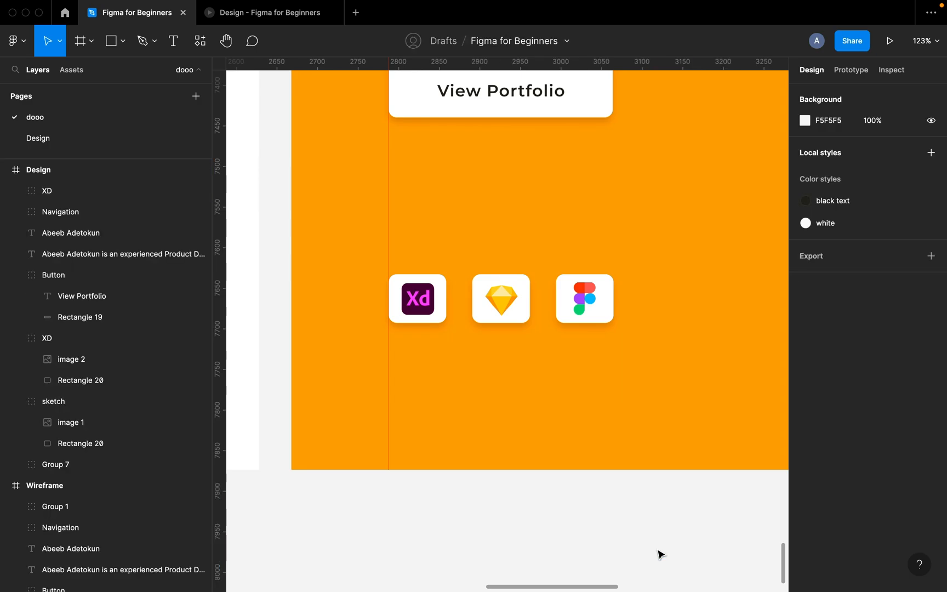
{"action": "scroll", "coordinate": [661, 554], "scroll_direction": "down", "scroll_amount": 3}
{"action": "scroll", "coordinate": [660, 555], "scroll_direction": "down", "scroll_amount": 3}
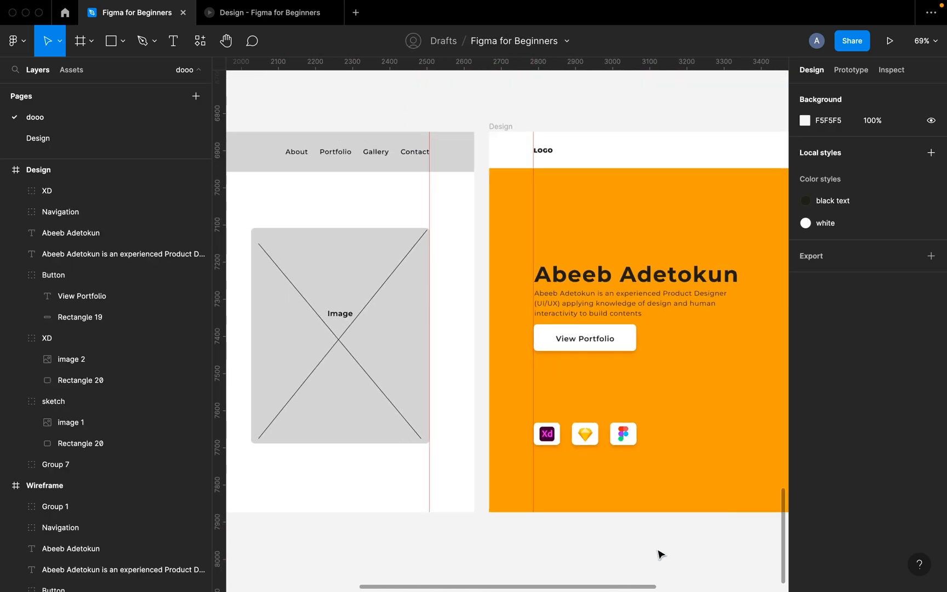
{"action": "scroll", "coordinate": [660, 555], "scroll_direction": "right", "scroll_amount": 6}
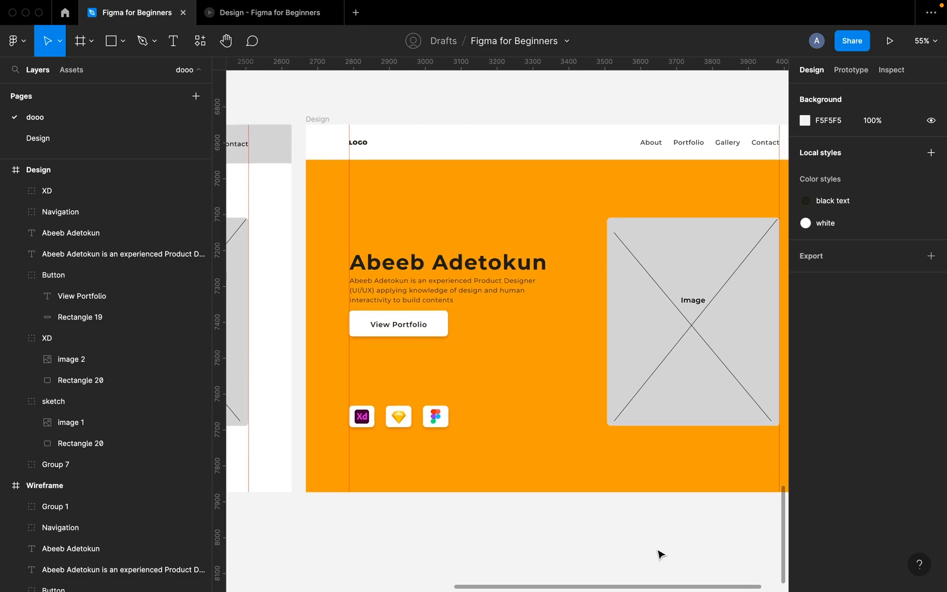
- Set the horizontal spacing between the navigation links in the Design frame to 48
{"action": "scroll", "coordinate": [660, 554], "scroll_direction": "right", "scroll_amount": 2}
{"action": "scroll", "coordinate": [661, 554], "scroll_direction": "up", "scroll_amount": 1}
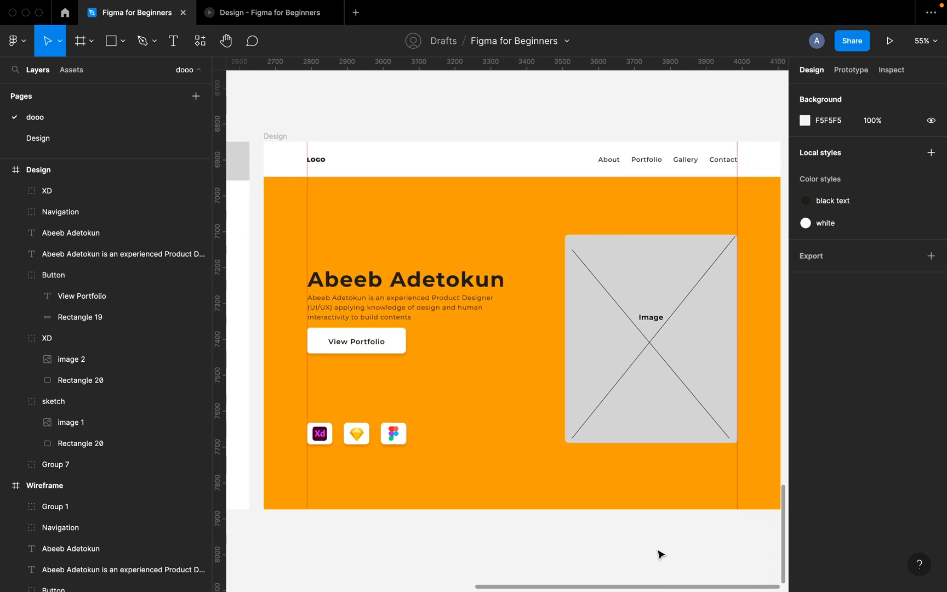
{"action": "left_click", "coordinate": [564, 176]}
{"action": "scroll", "coordinate": [734, 178], "scroll_direction": "up", "scroll_amount": 5}
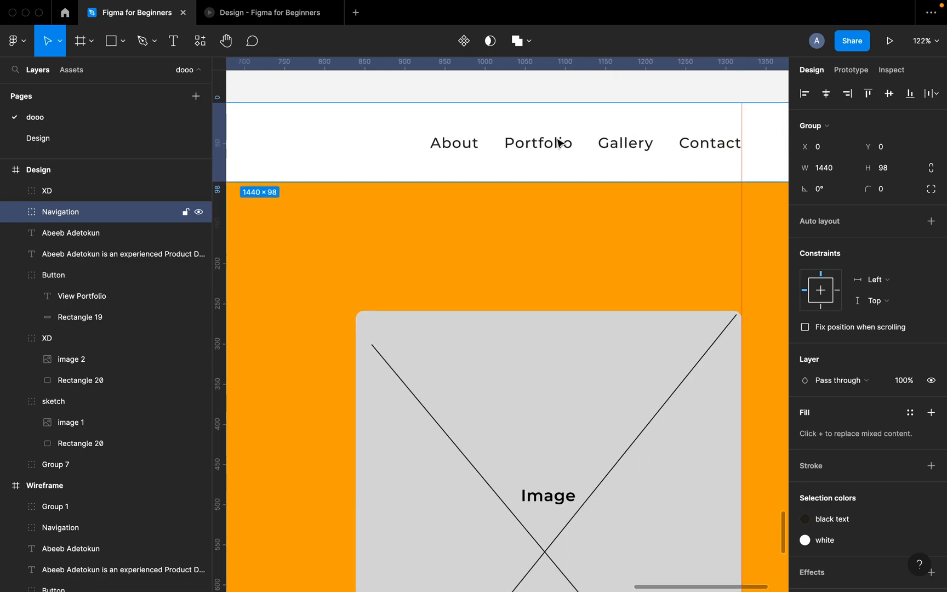
{"action": "left_click", "coordinate": [429, 213]}
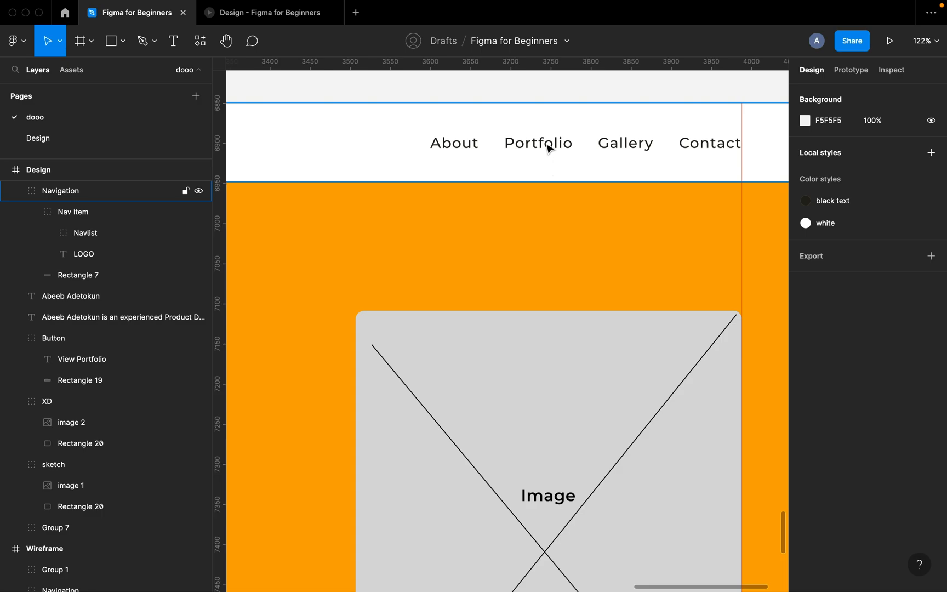
{"action": "left_click", "coordinate": [548, 146]}
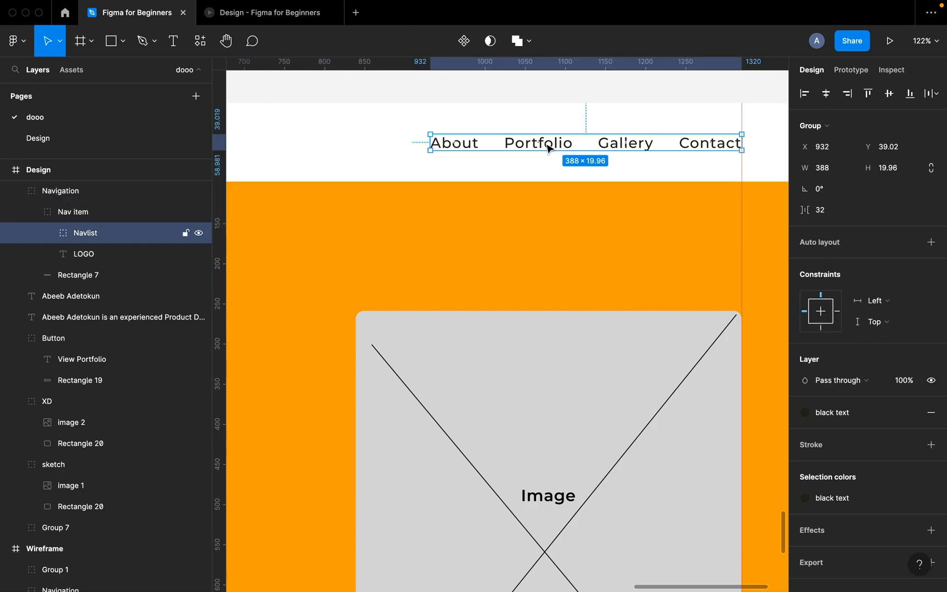
{"action": "left_click", "coordinate": [822, 212]}
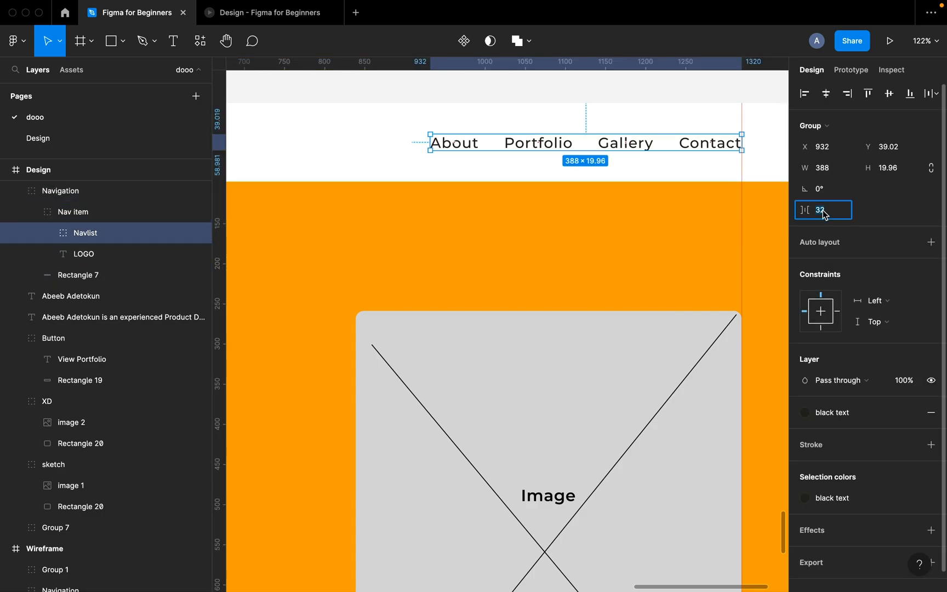
{"action": "type", "text": "48"}
{"action": "key", "text": "Return"}
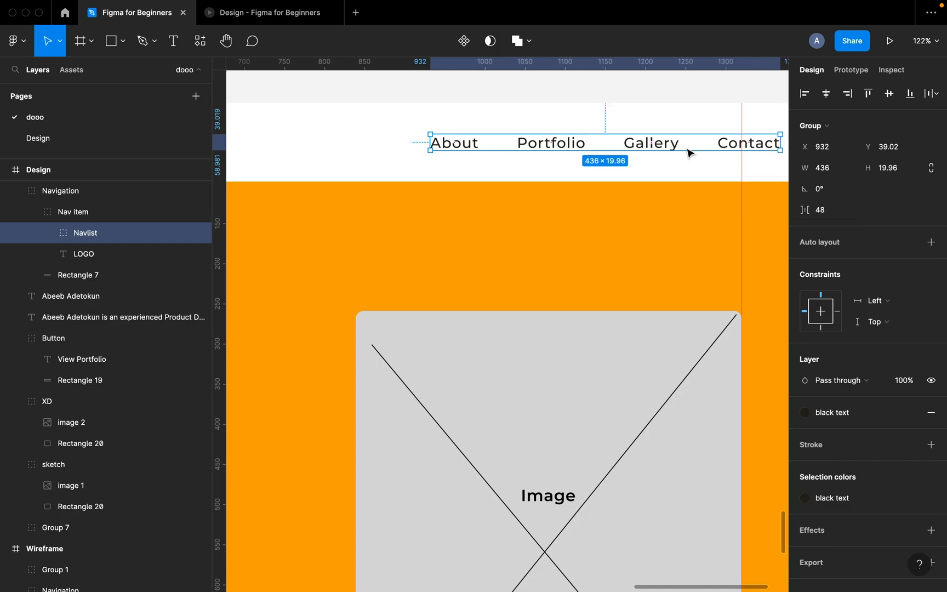
- Move the navigation links left so that Contact ends at the right margin guide
{"action": "left_click_drag", "start_coordinate": [694, 144], "coordinate": [658, 155]}
{"action": "scroll", "coordinate": [658, 156], "scroll_direction": "down", "scroll_amount": 5}
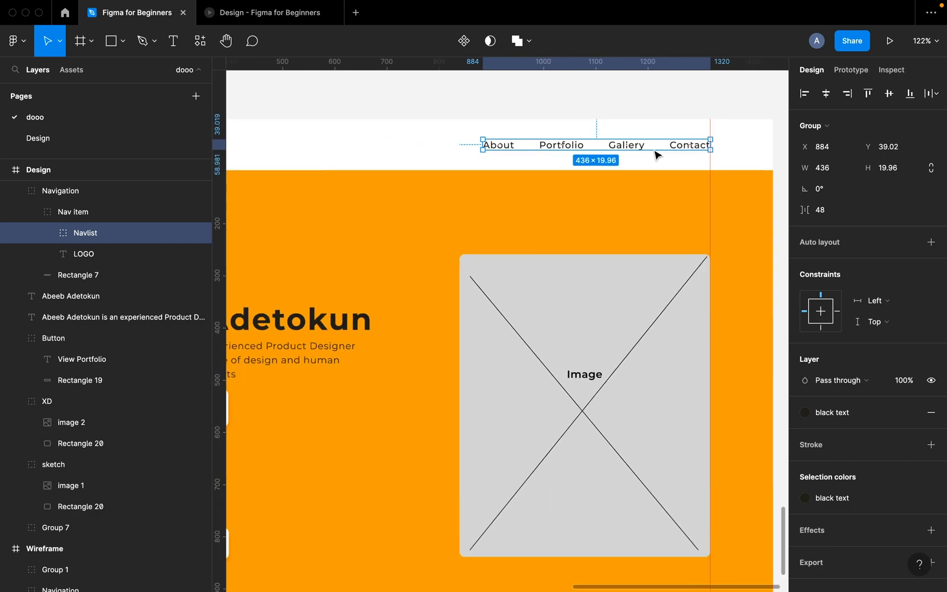
{"action": "left_click", "coordinate": [590, 106]}
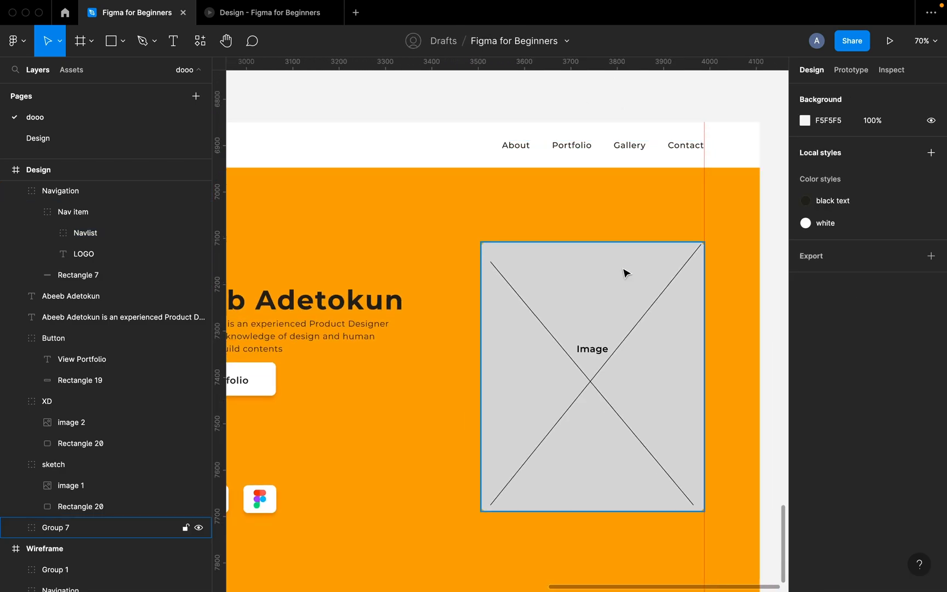
- Import prince2.png from the Downloads folder and place it at its original size over the lower part of the Design frame
{"action": "scroll", "coordinate": [623, 271], "scroll_direction": "down", "scroll_amount": 3}
{"action": "scroll", "coordinate": [623, 271], "scroll_direction": "up", "scroll_amount": 1}
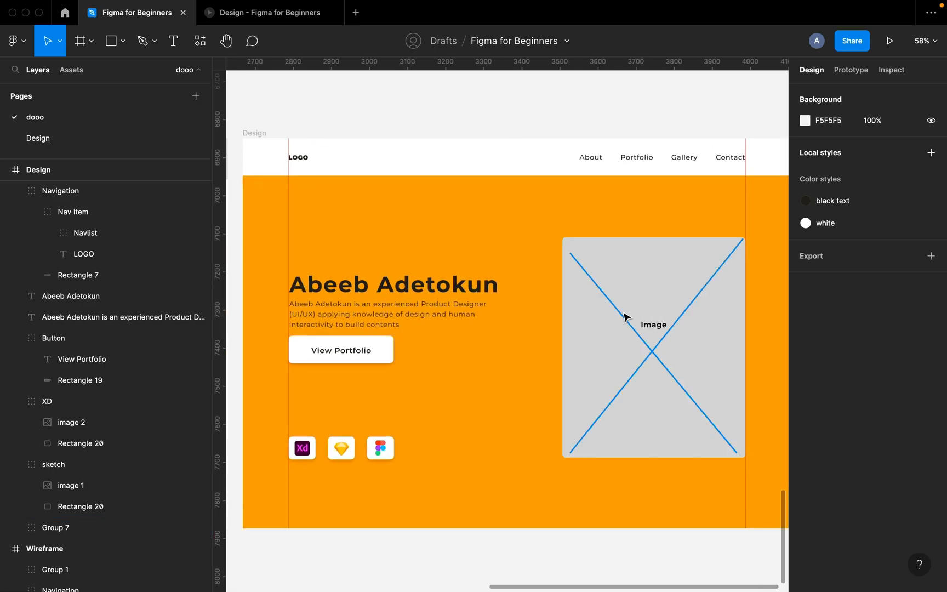
{"action": "key", "text": "shift+super+k"}
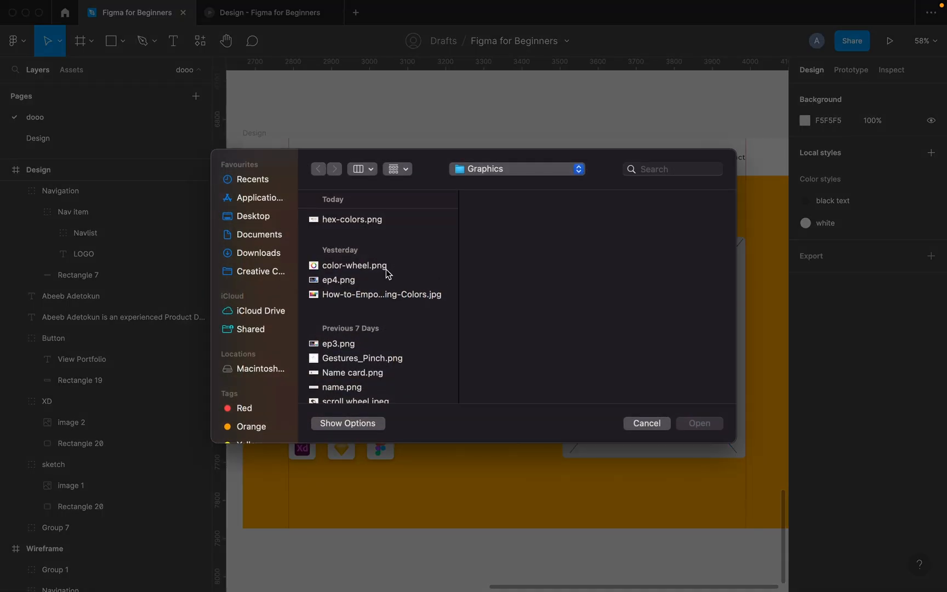
{"action": "scroll", "coordinate": [387, 271], "scroll_direction": "down", "scroll_amount": 3}
{"action": "left_click", "coordinate": [254, 251]}
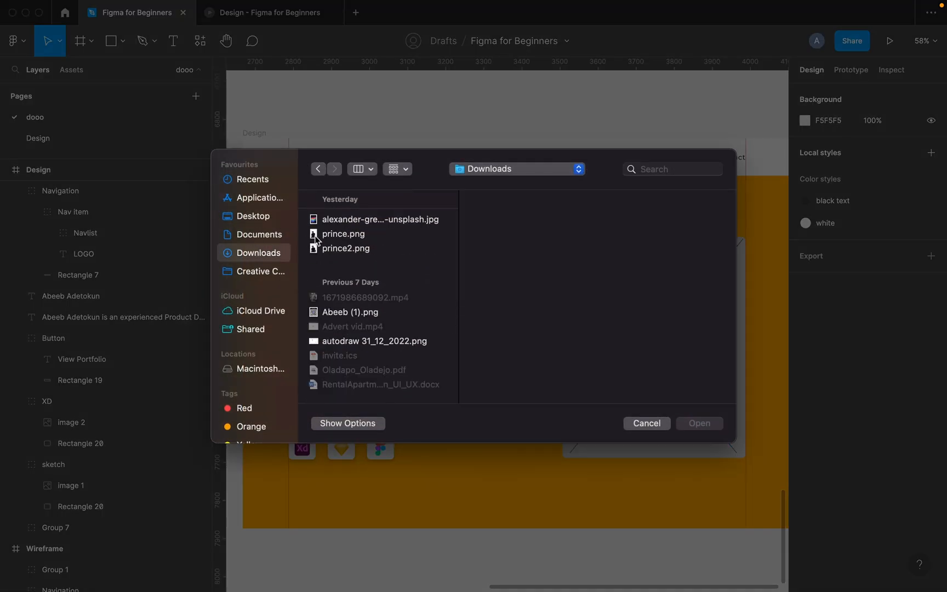
{"action": "left_click", "coordinate": [364, 255]}
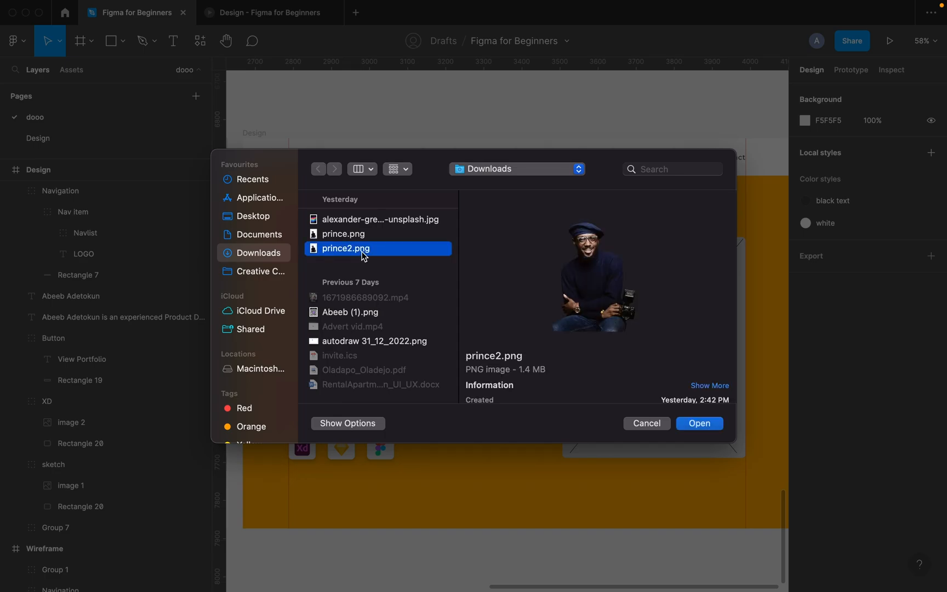
{"action": "left_click", "coordinate": [698, 423]}
{"action": "scroll", "coordinate": [698, 423], "scroll_direction": "down", "scroll_amount": 3}
{"action": "scroll", "coordinate": [698, 423], "scroll_direction": "right", "scroll_amount": 2}
{"action": "scroll", "coordinate": [630, 438], "scroll_direction": "down", "scroll_amount": 2}
{"action": "scroll", "coordinate": [631, 438], "scroll_direction": "right", "scroll_amount": 1}
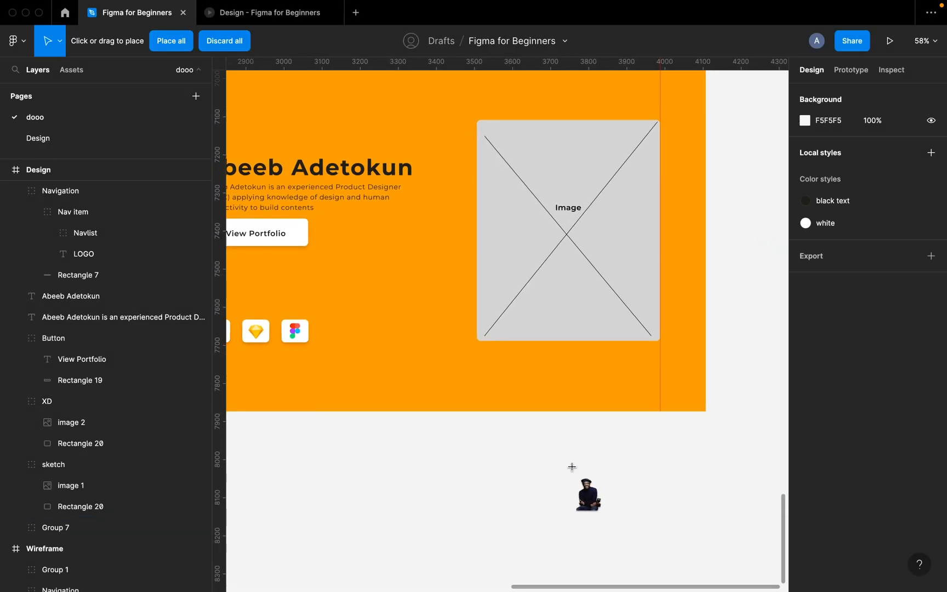
{"action": "left_click", "coordinate": [540, 467]}
{"action": "scroll", "coordinate": [543, 470], "scroll_direction": "down", "scroll_amount": 2}
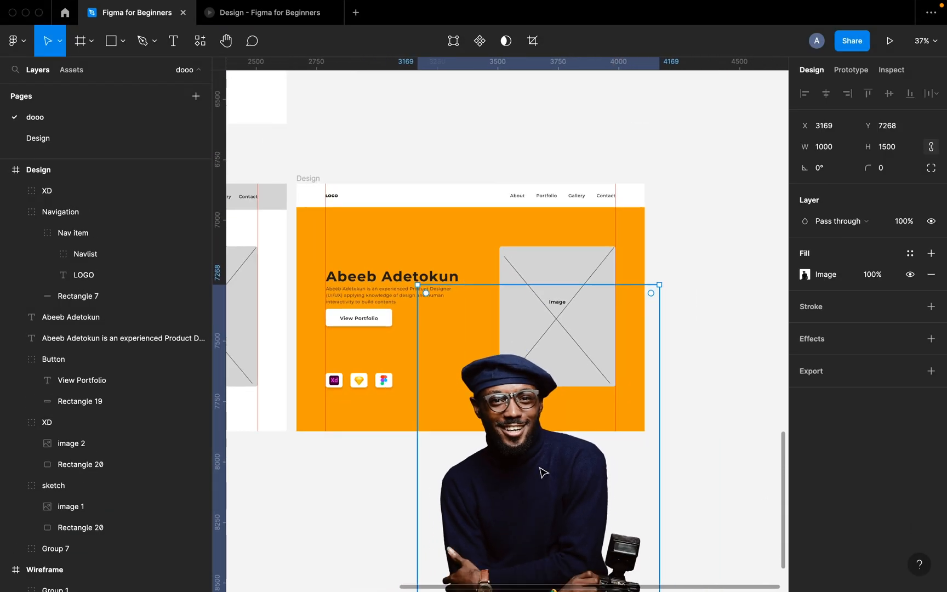
{"action": "scroll", "coordinate": [543, 472], "scroll_direction": "down", "scroll_amount": 3}
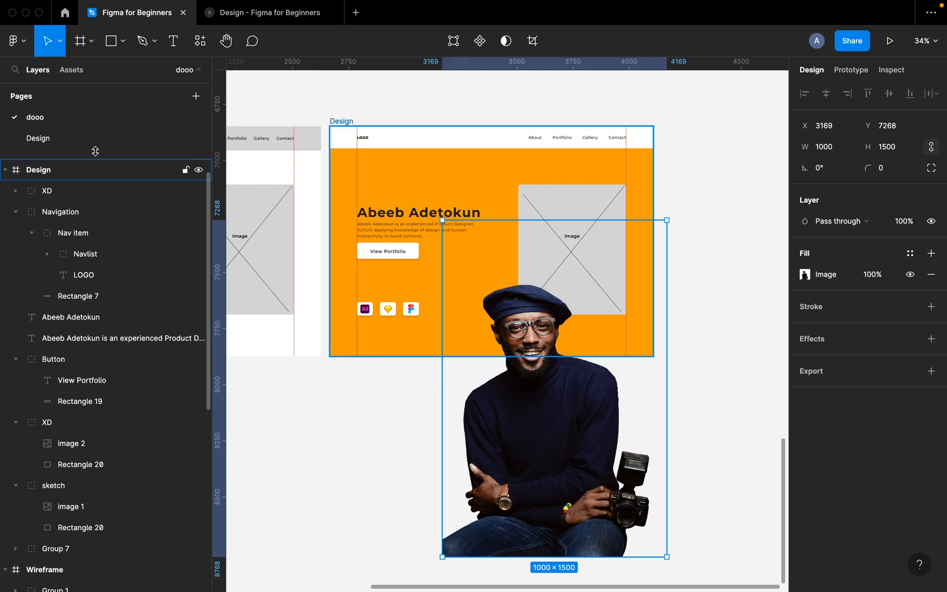
- Delete the grey image placeholder from the Design frame and move the portrait into the frame in its place
{"action": "left_click", "coordinate": [602, 219]}
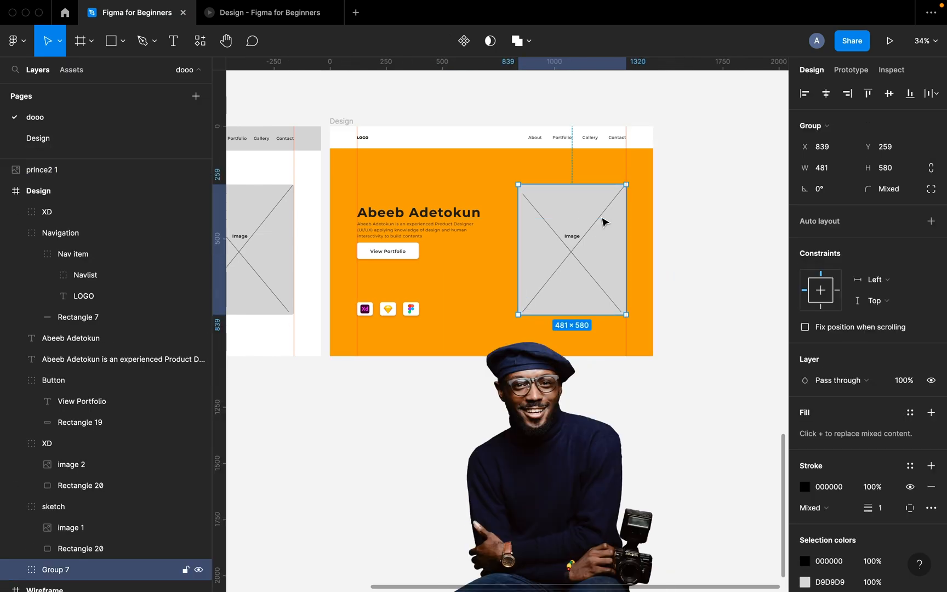
{"action": "key", "text": "Delete"}
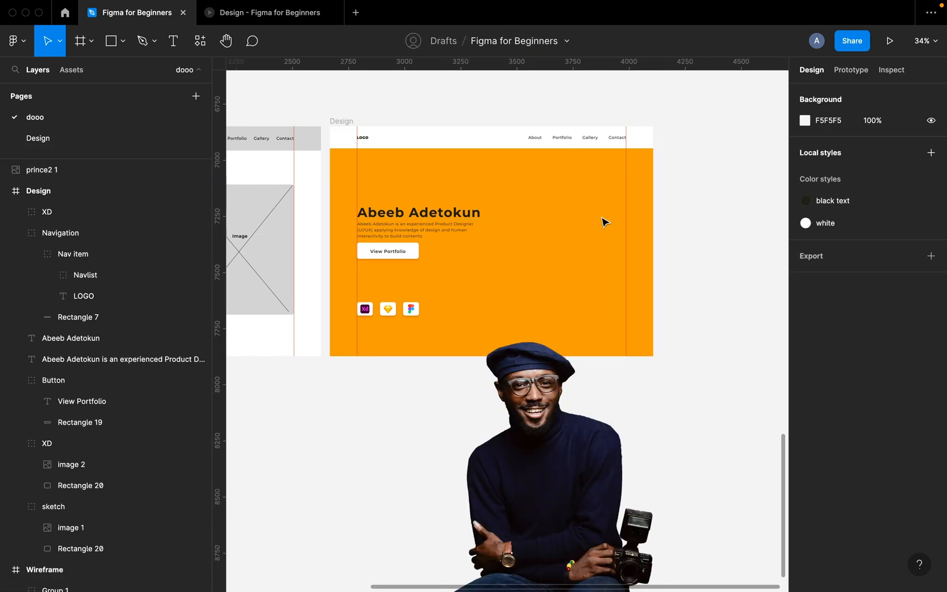
{"action": "left_click_drag", "start_coordinate": [567, 393], "coordinate": [567, 270]}
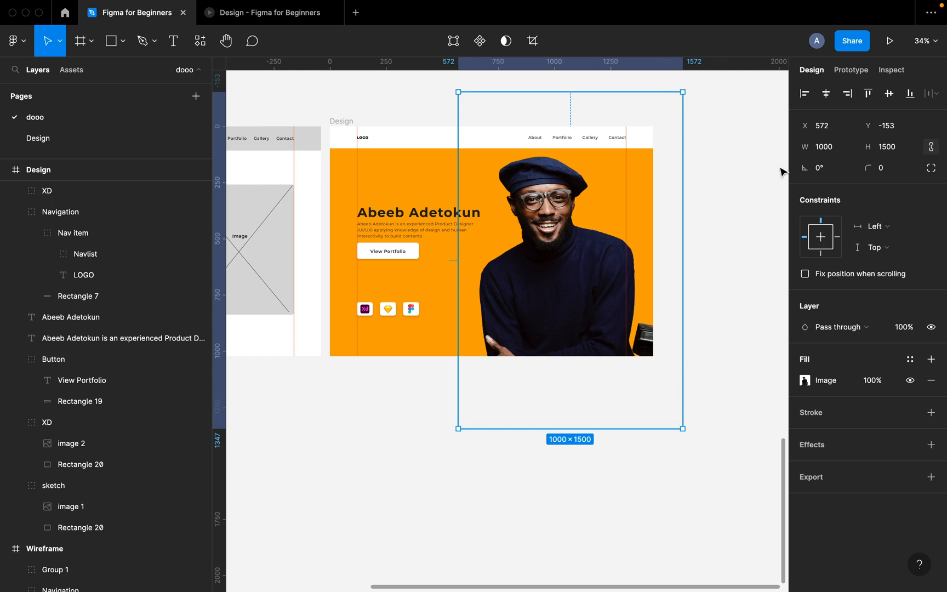
- Resize the portrait proportionally to a width of 960 and shift it so the beret sits just below the navigation bar
{"action": "left_click", "coordinate": [830, 151]}
{"action": "type", "text": "960"}
{"action": "key", "text": "Return"}
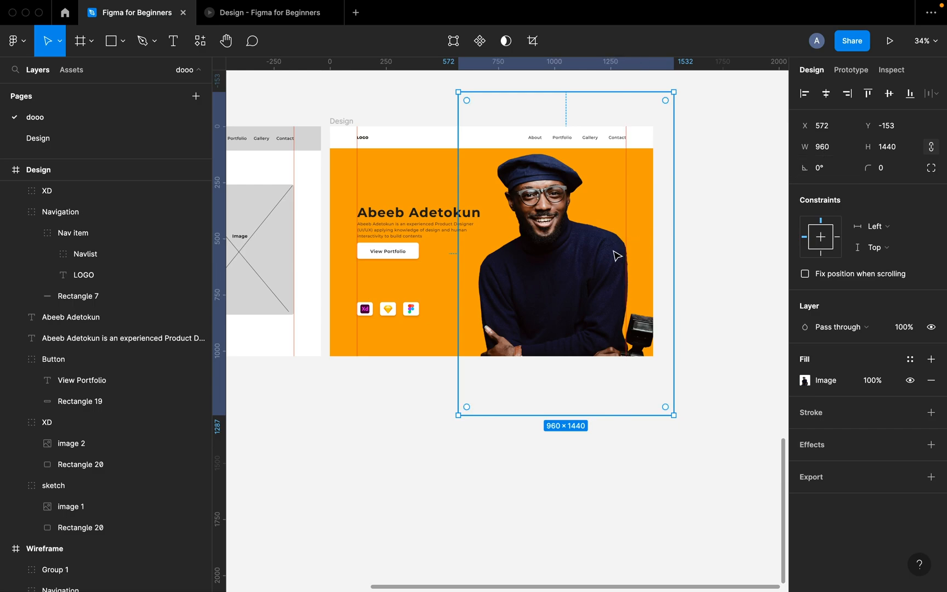
{"action": "left_click_drag", "start_coordinate": [577, 256], "coordinate": [578, 261]}
{"action": "left_click", "coordinate": [701, 340]}
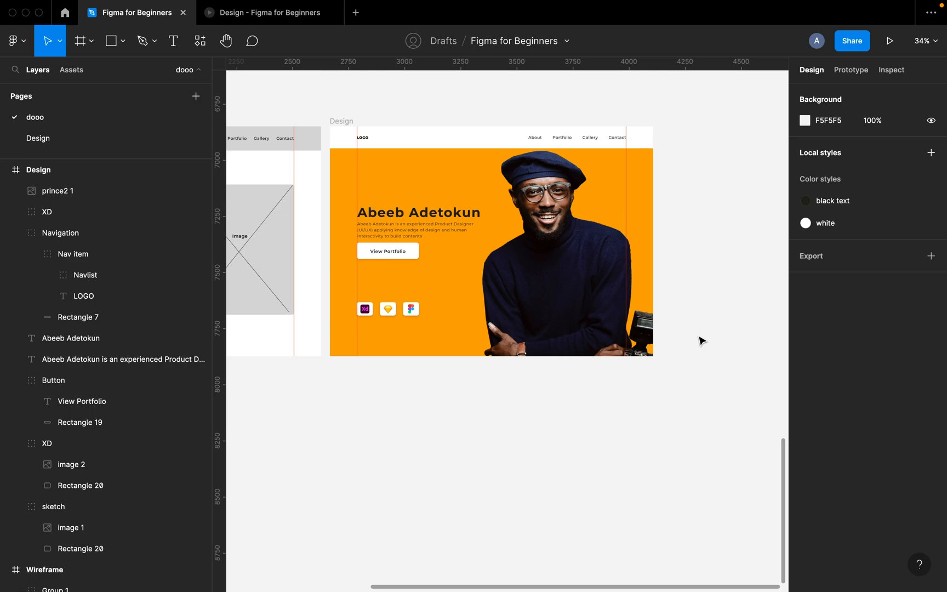
- Compare the Design frame with the finished design in the prototype preview and return to the editor
{"action": "left_click", "coordinate": [348, 122]}
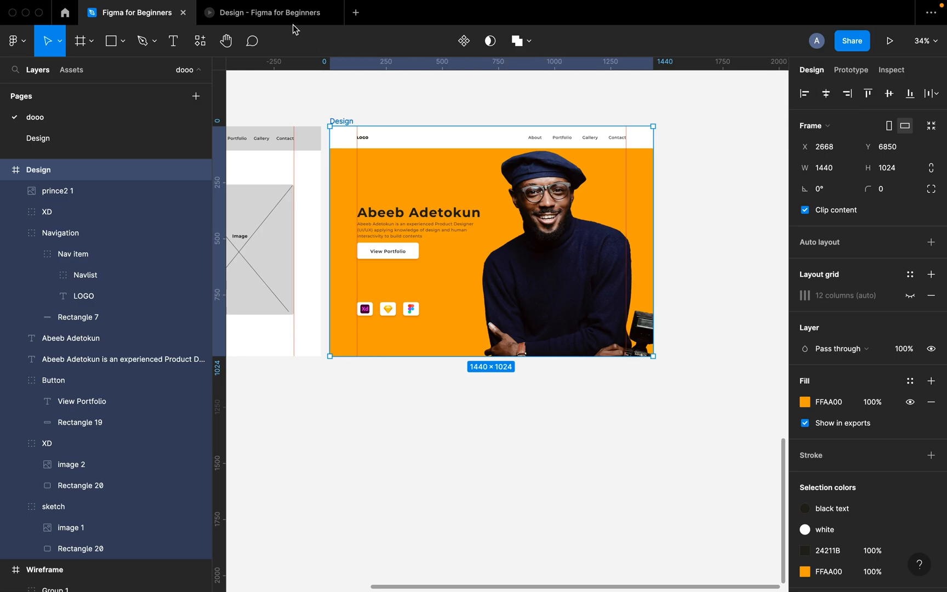
{"action": "left_click", "coordinate": [271, 16]}
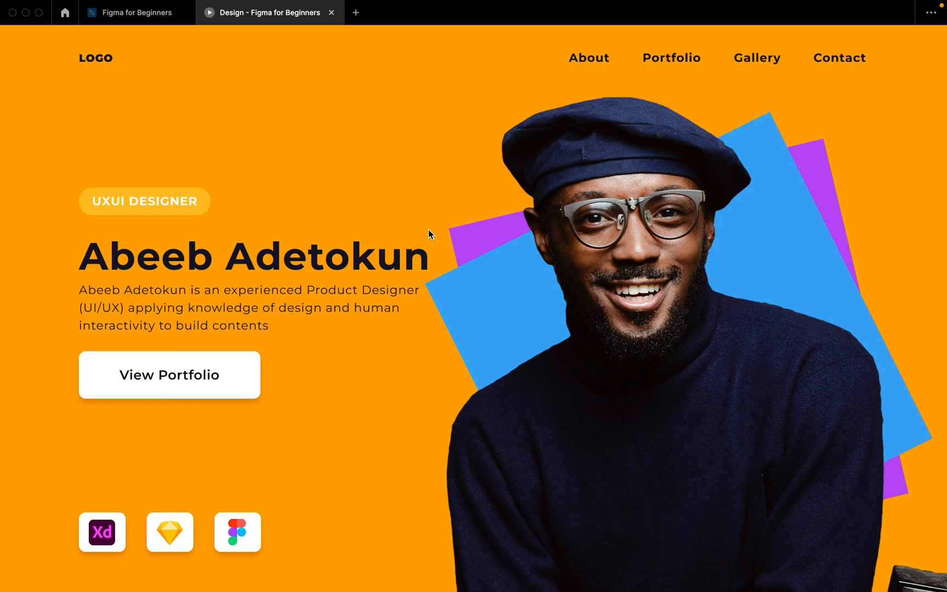
{"action": "left_click", "coordinate": [150, 18]}
- Add an export setting to the Design frame and keep PNG as its format
{"action": "scroll", "coordinate": [334, 110], "scroll_direction": "up", "scroll_amount": 5}
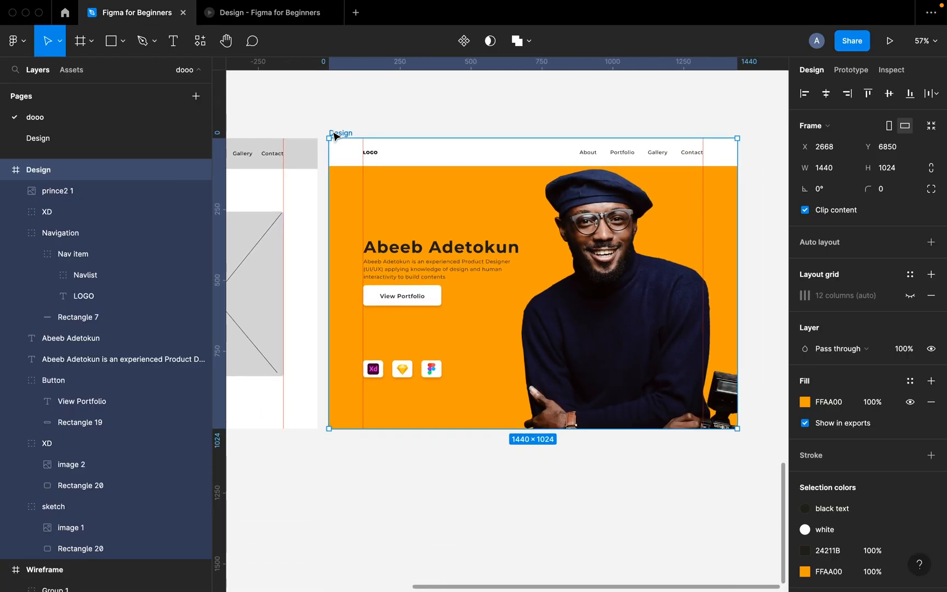
{"action": "scroll", "coordinate": [904, 416], "scroll_direction": "down", "scroll_amount": 2}
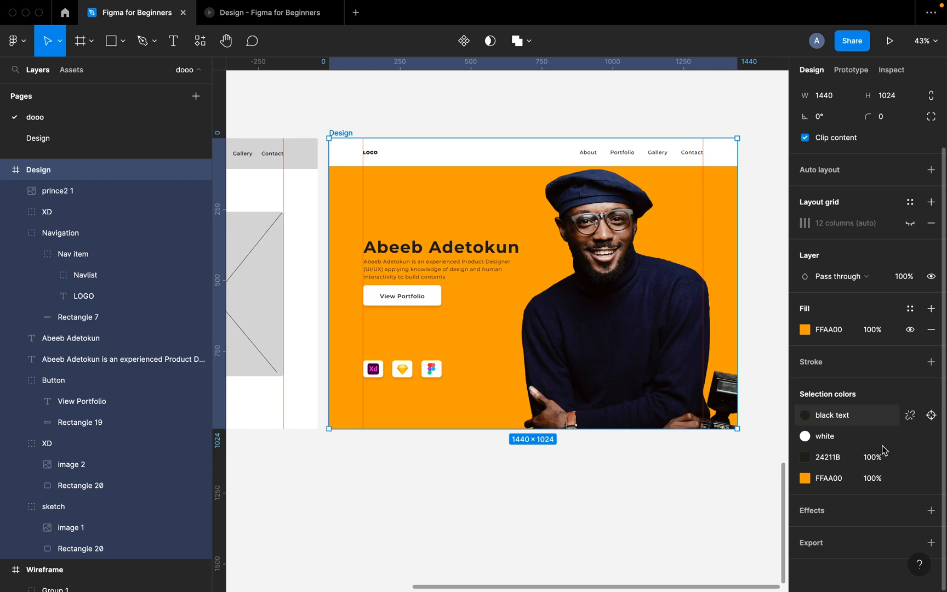
{"action": "left_click", "coordinate": [930, 543]}
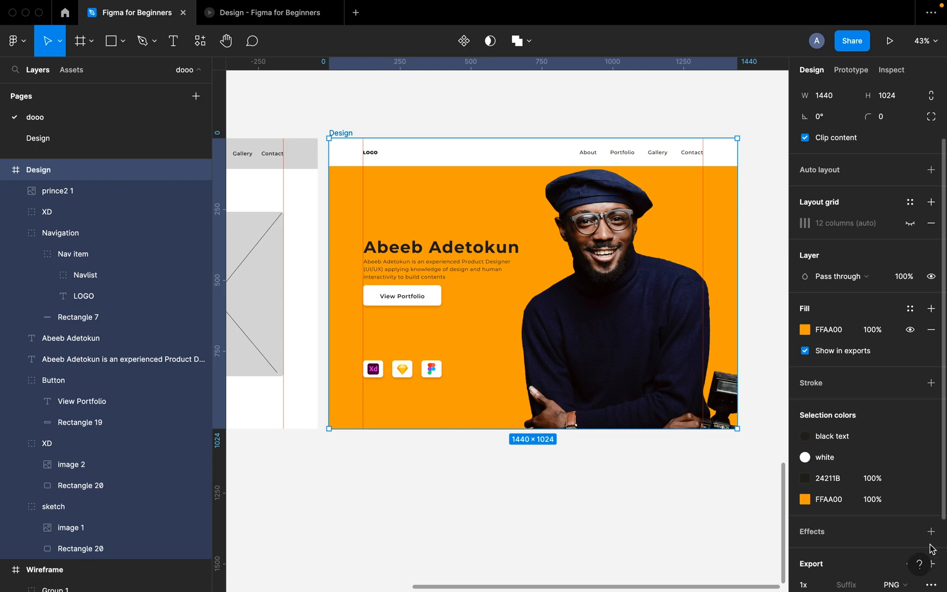
{"action": "scroll", "coordinate": [864, 548], "scroll_direction": "down", "scroll_amount": 3}
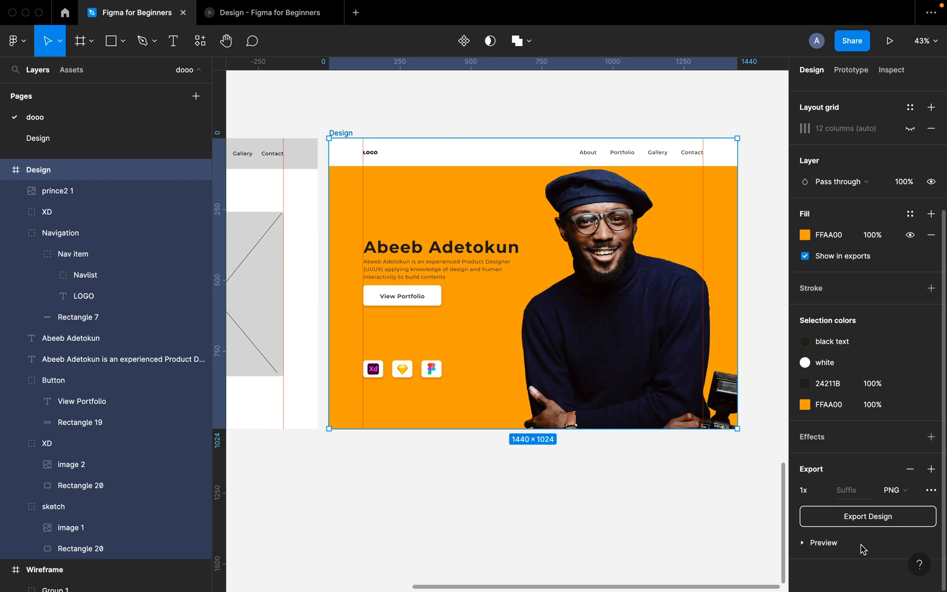
{"action": "left_click", "coordinate": [891, 490]}
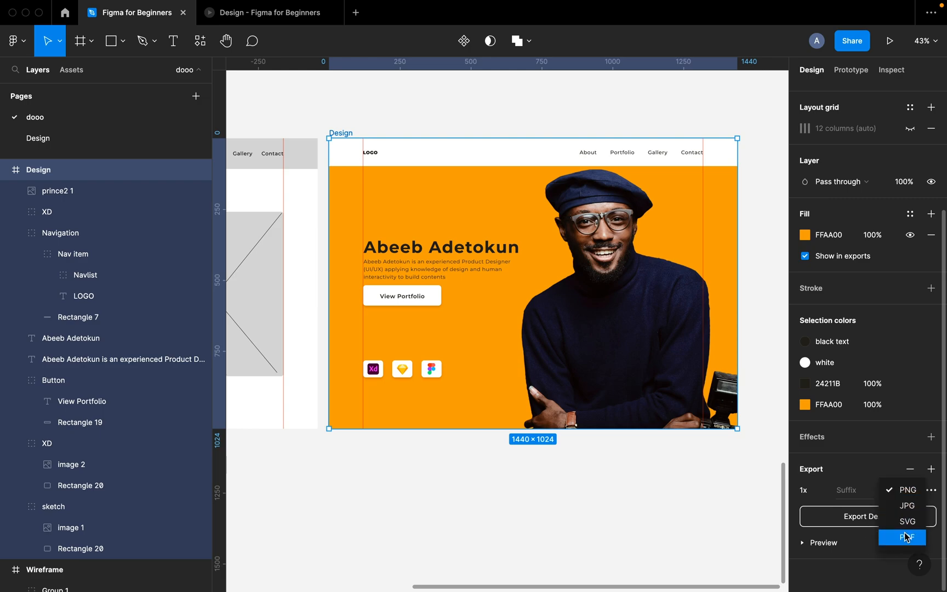
{"action": "key", "text": "Escape"}
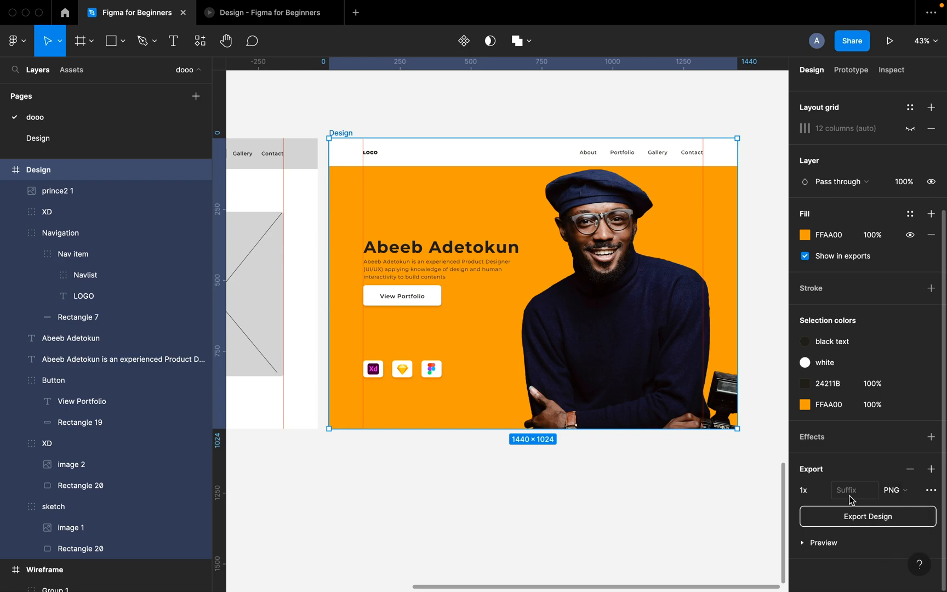
- Set the export scale to 1.5x and export the frame as Design.png to the Downloads folder
{"action": "left_click", "coordinate": [823, 492]}
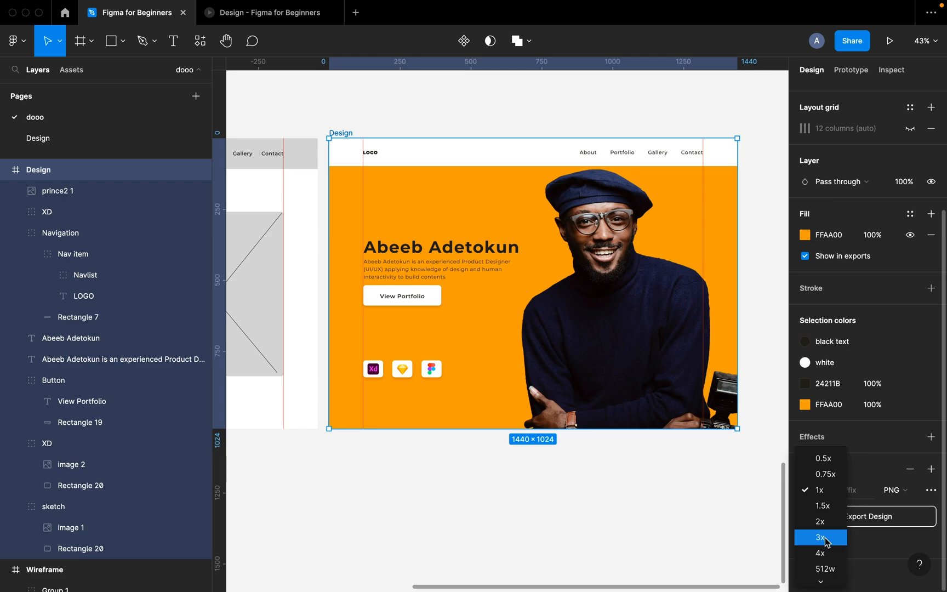
{"action": "left_click", "coordinate": [822, 507]}
{"action": "left_click", "coordinate": [865, 511]}
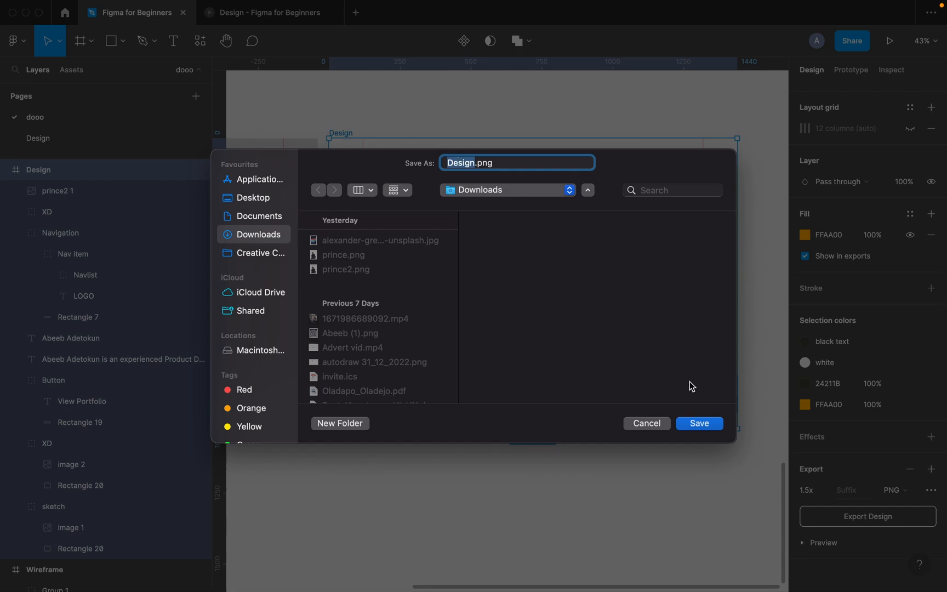
{"action": "left_click", "coordinate": [700, 423]}
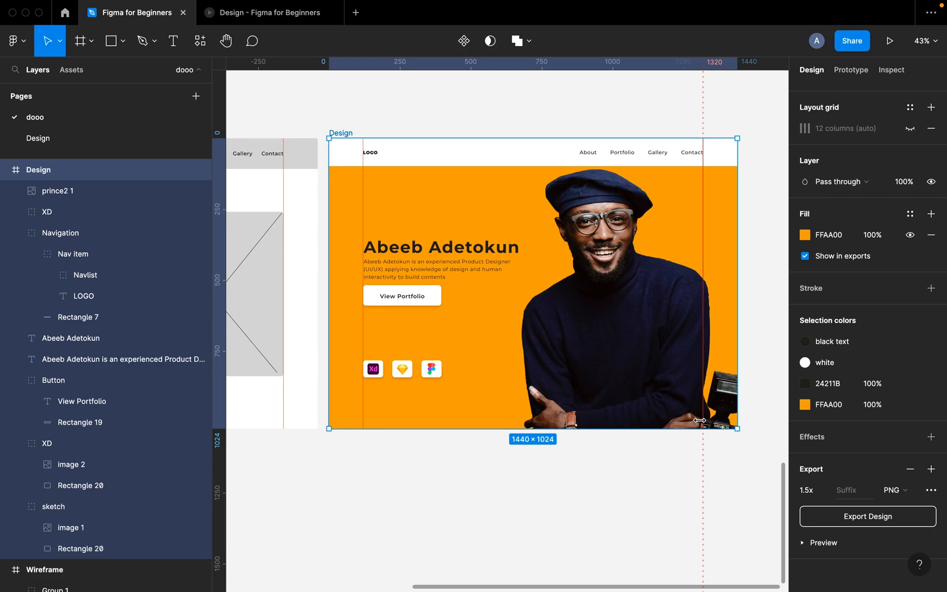
{"action": "left_click", "coordinate": [601, 508]}
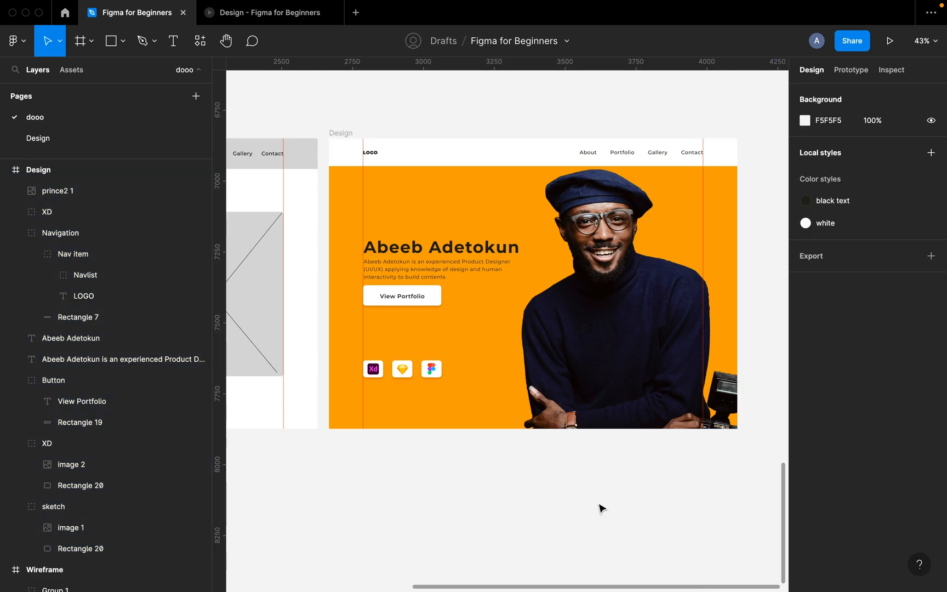